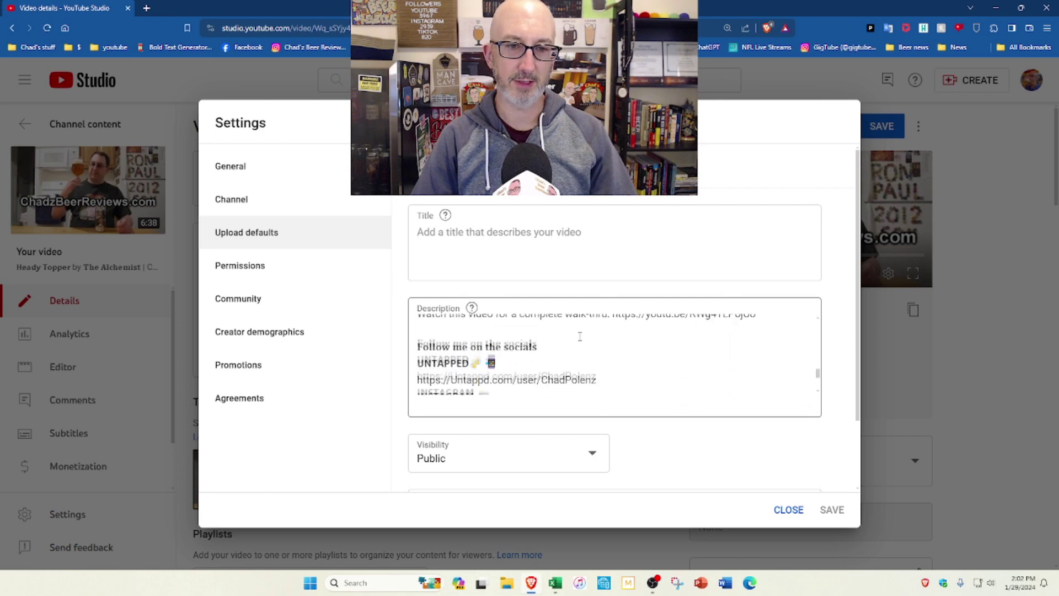
Step: Copy the entire default description from the upload defaults and paste it into this video's description
left_click(648, 302)
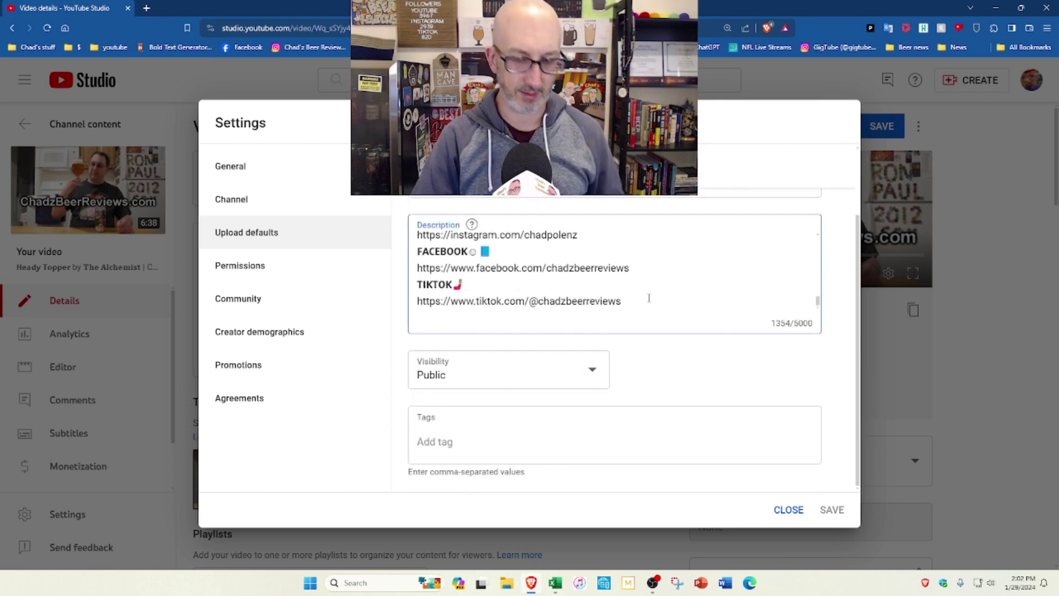
key("ctrl+a")
right_click(474, 259)
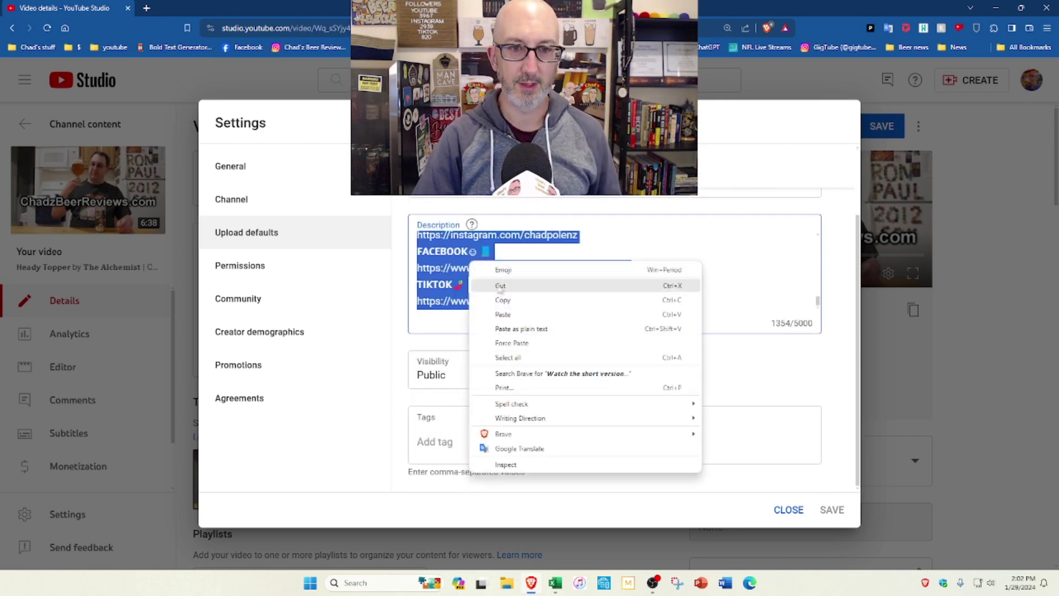
left_click(508, 299)
left_click(789, 511)
left_click(270, 245)
key("ctrl+v")
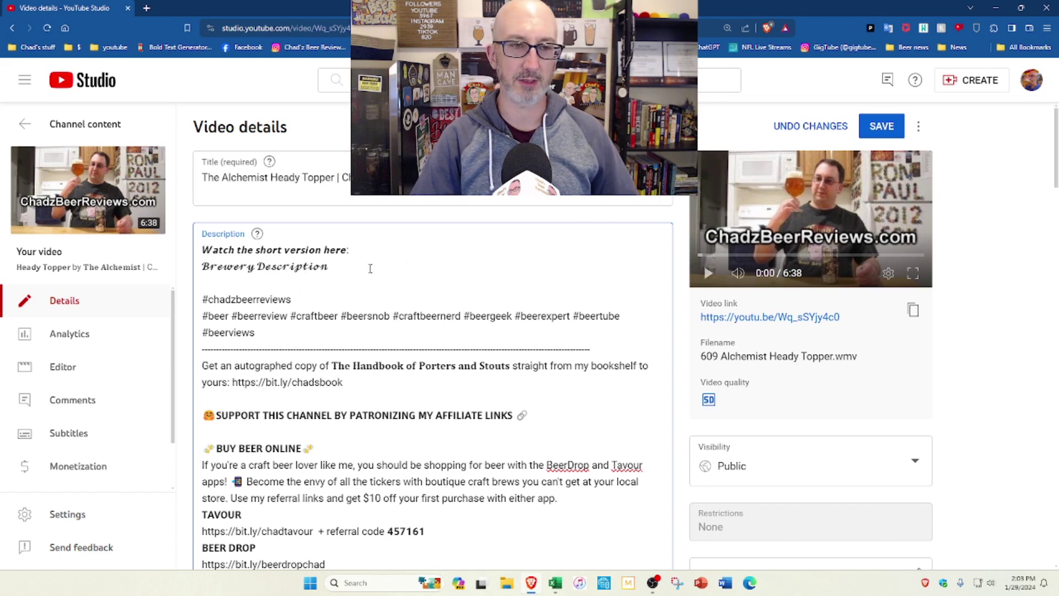
Step: Open the bookmarked Bold Text Generator in a new tab and enter "Heady Topper by The Alchemist" as the normal text
key("ctrl+t")
left_click(158, 47)
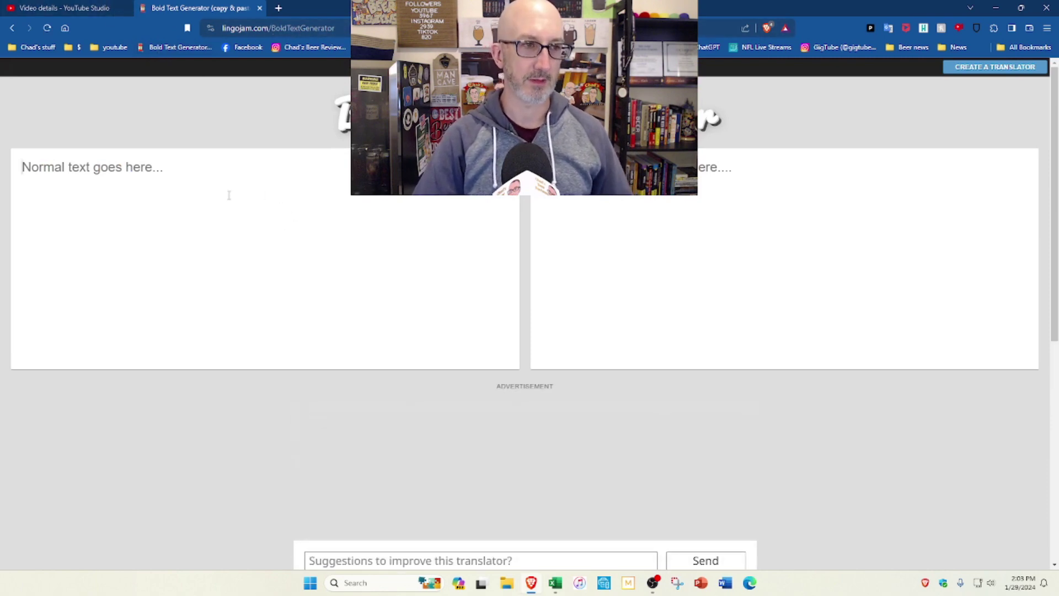
type("Heady Topper ")
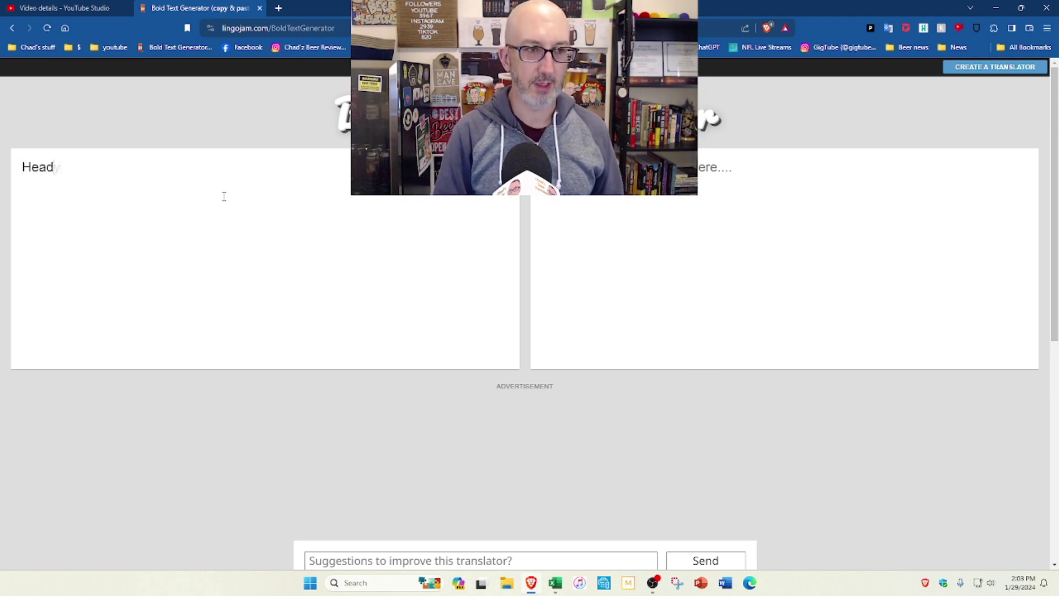
type("by ")
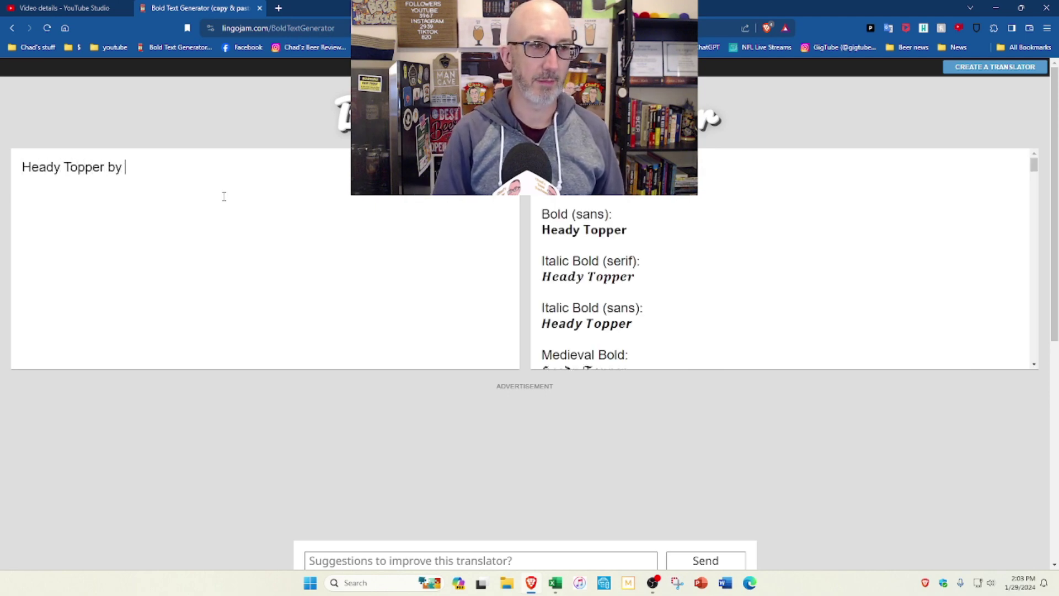
type("The AIchemist")
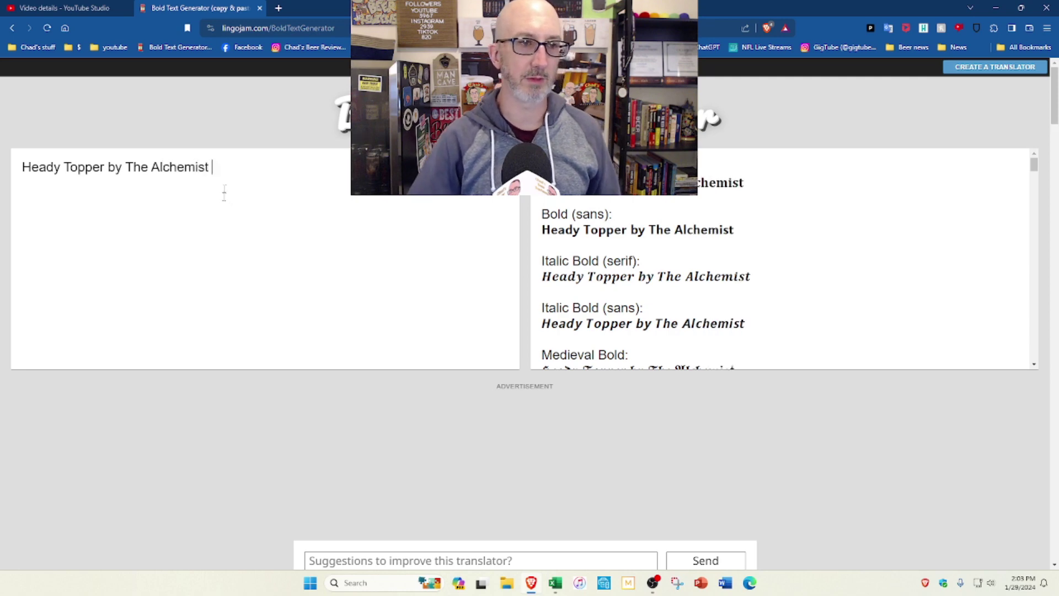
Step: Open Untappd in a new tab, find the Heady Topper beer page and expand its full description
key("ctrl+t")
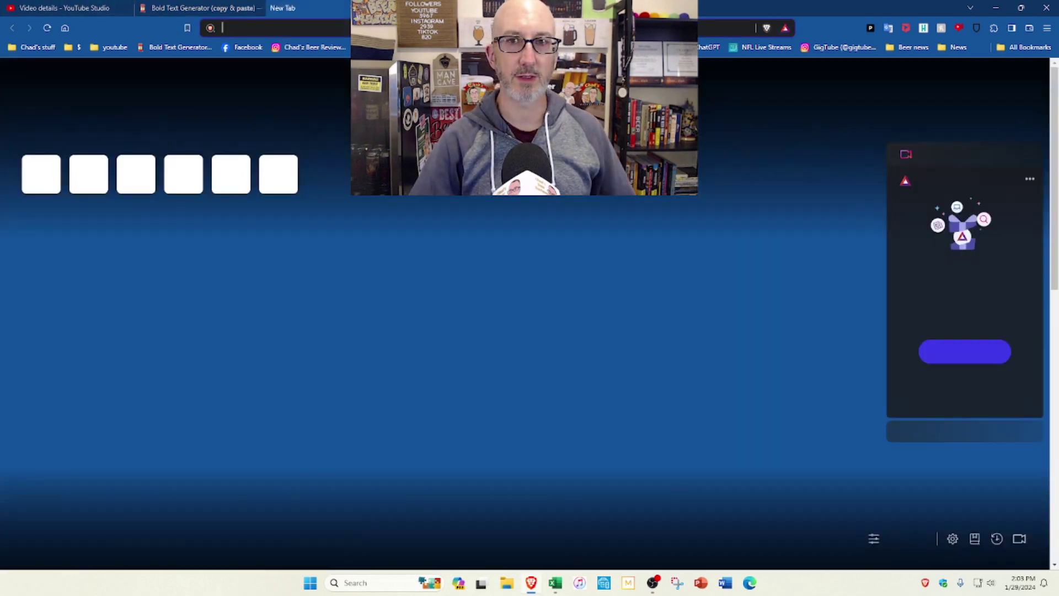
key("ctrl+v")
key("Return")
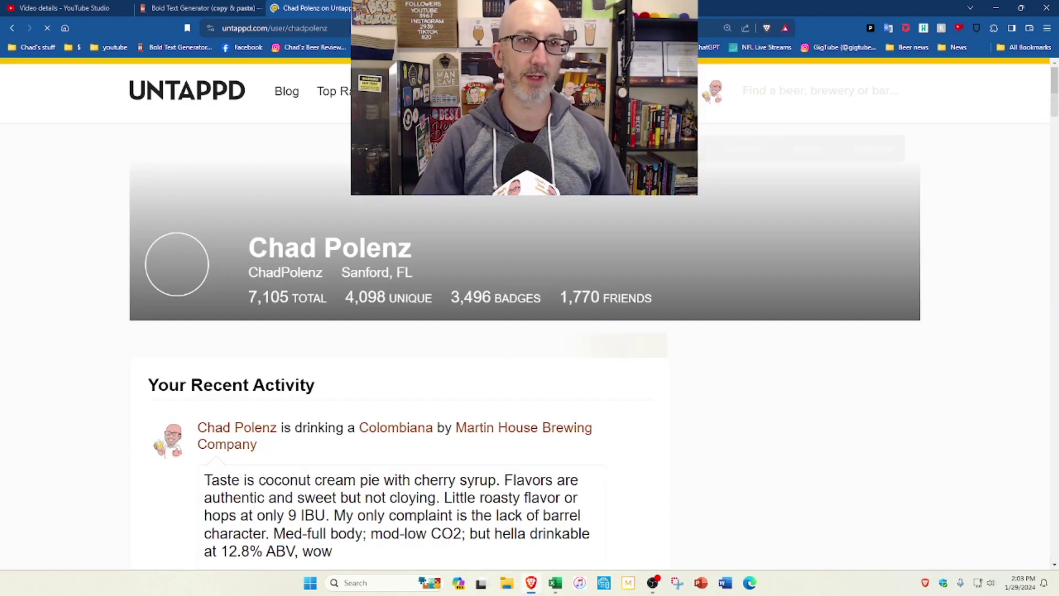
left_click(776, 90)
type("heady topper")
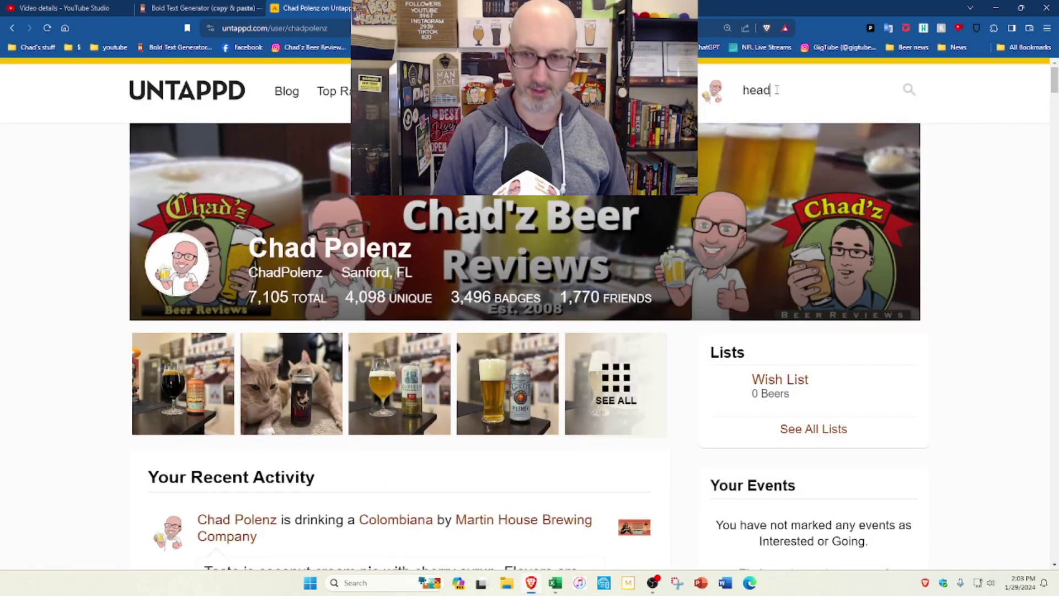
left_click(760, 136)
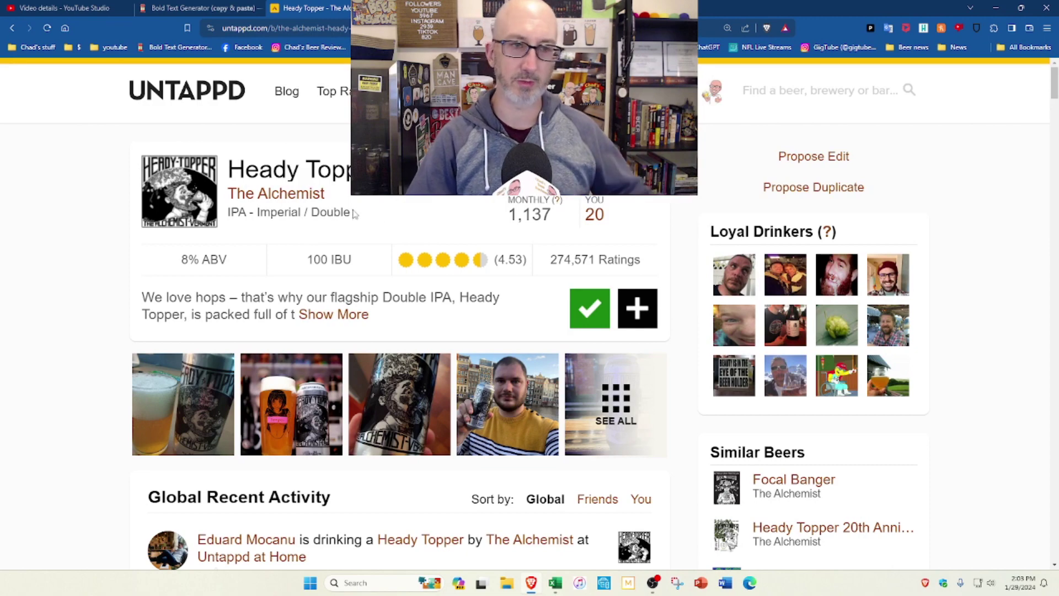
left_click(338, 313)
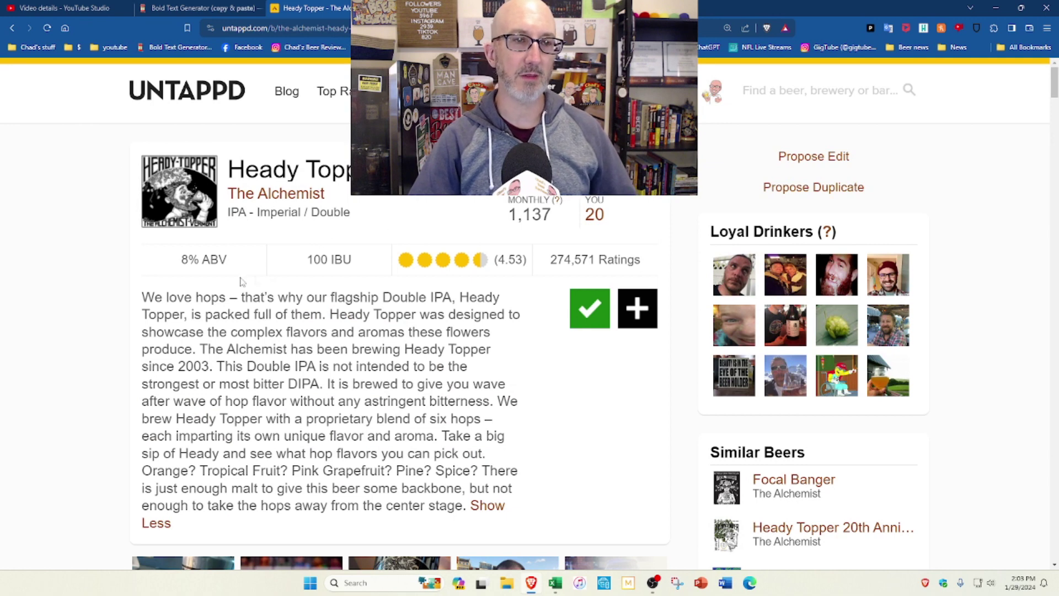
Step: Replace the beer and brewery names at the start of the video title with the generator's sans bold "Heady Topper" followed by "by"
left_click(174, 7)
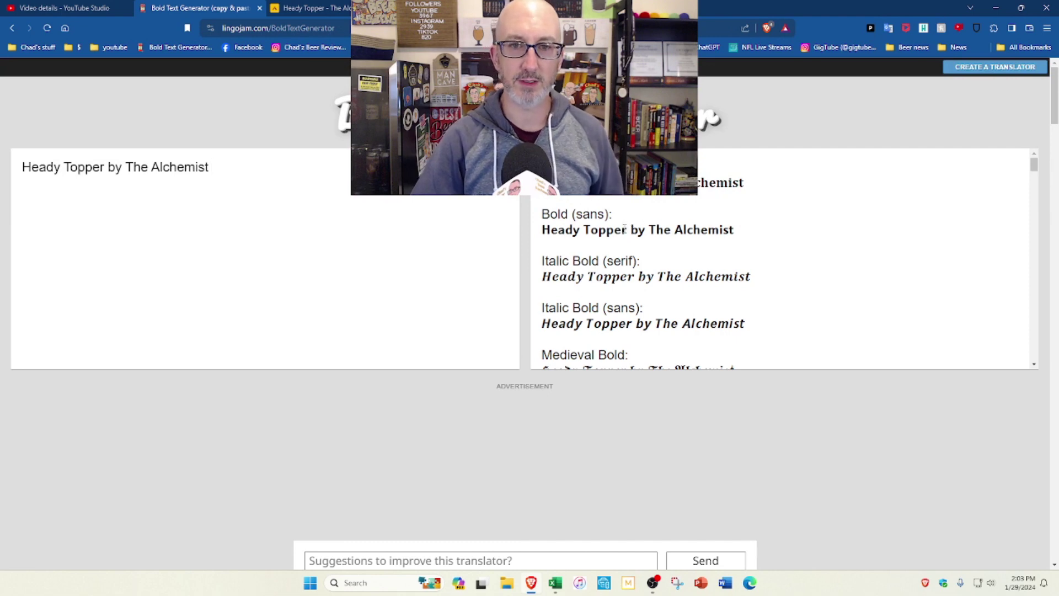
left_click_drag(627, 229, 542, 229)
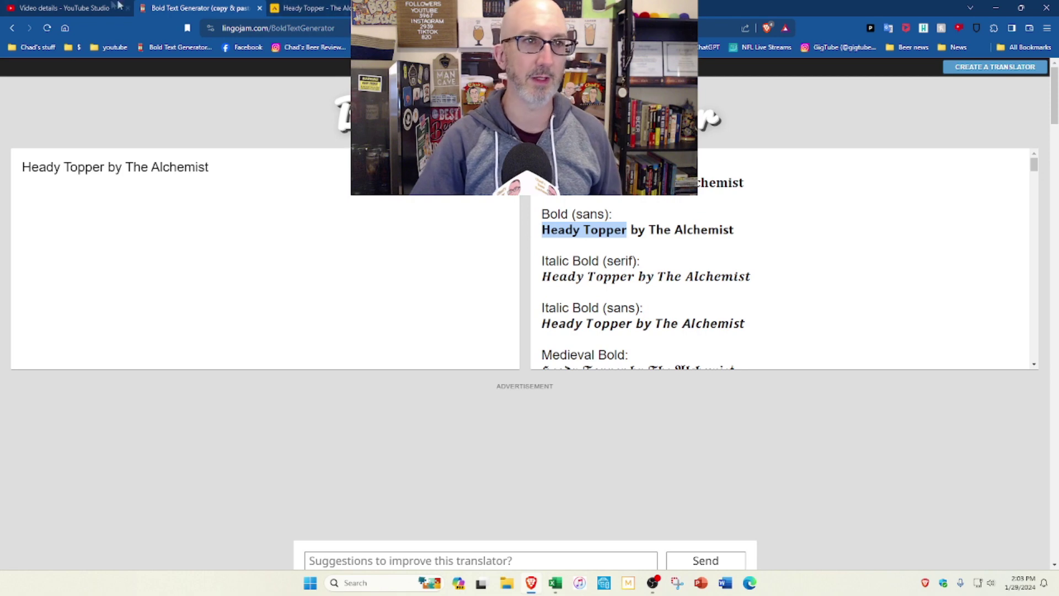
left_click(66, 8)
left_click_drag(334, 177, 173, 174)
key("ctrl+v")
type("by")
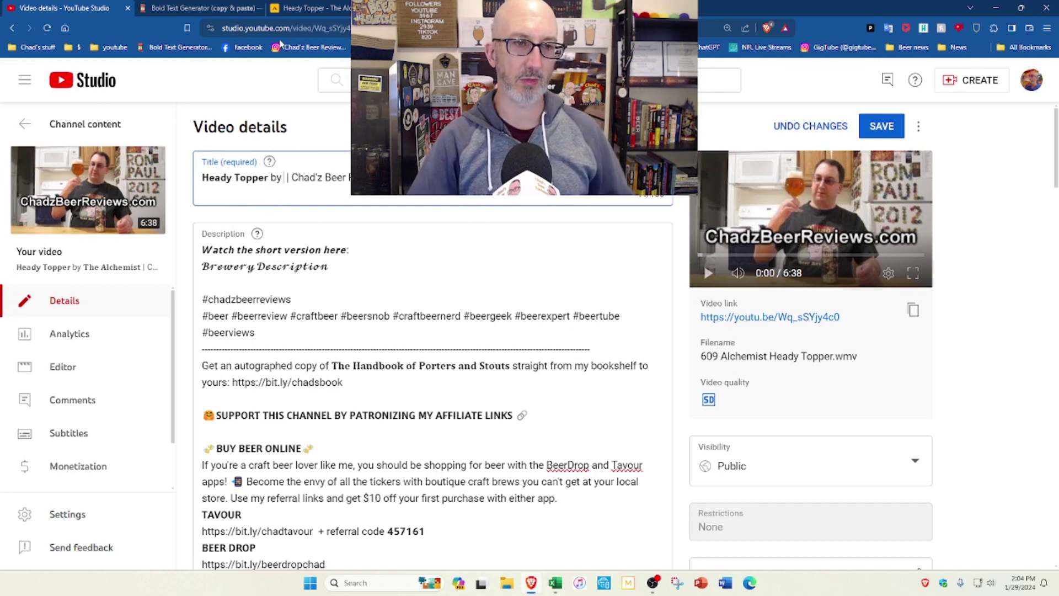
Step: Add "The Alchemist" in the generator's serif bold style after "by" in the video title
left_click(231, 9)
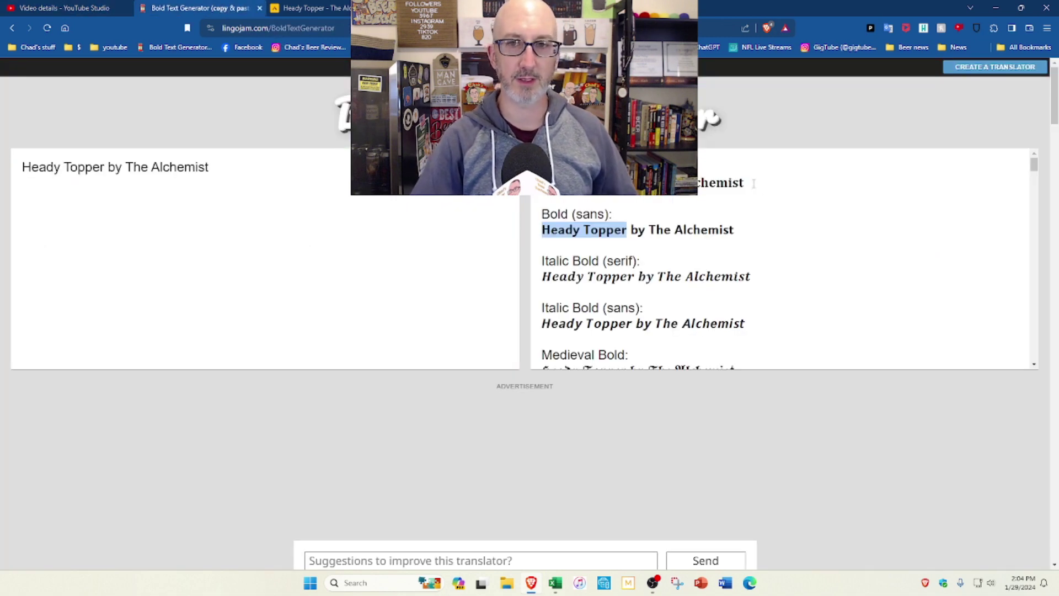
left_click_drag(755, 184, 541, 183)
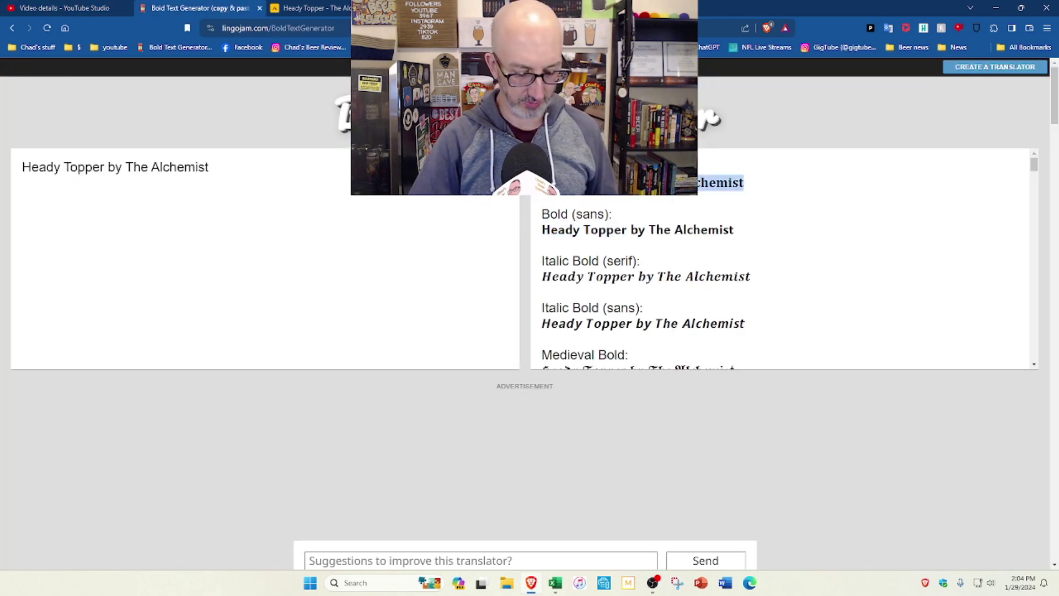
left_click(66, 7)
type("The Alchemist")
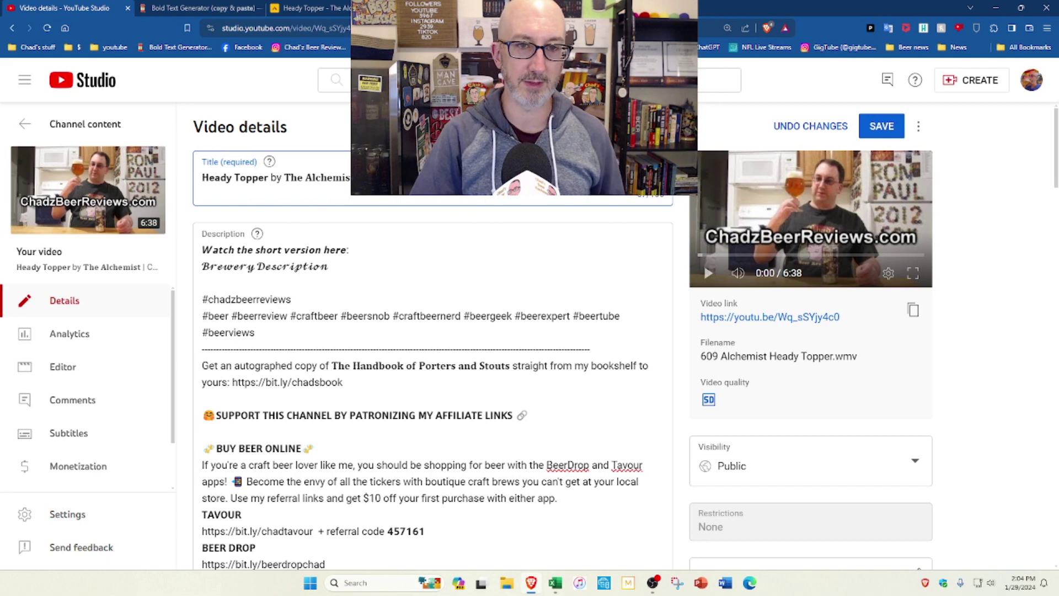
Step: Copy the full video title into a new first line of the description
key("ctrl+a")
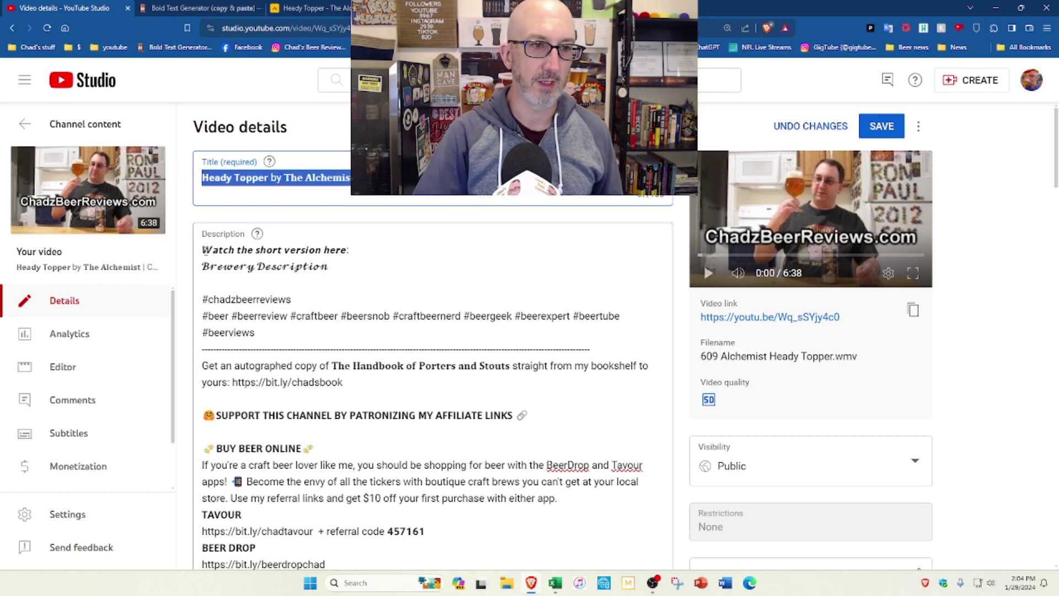
key("ctrl+c")
left_click(205, 251)
key("Return")
key("Up")
key("ctrl+v")
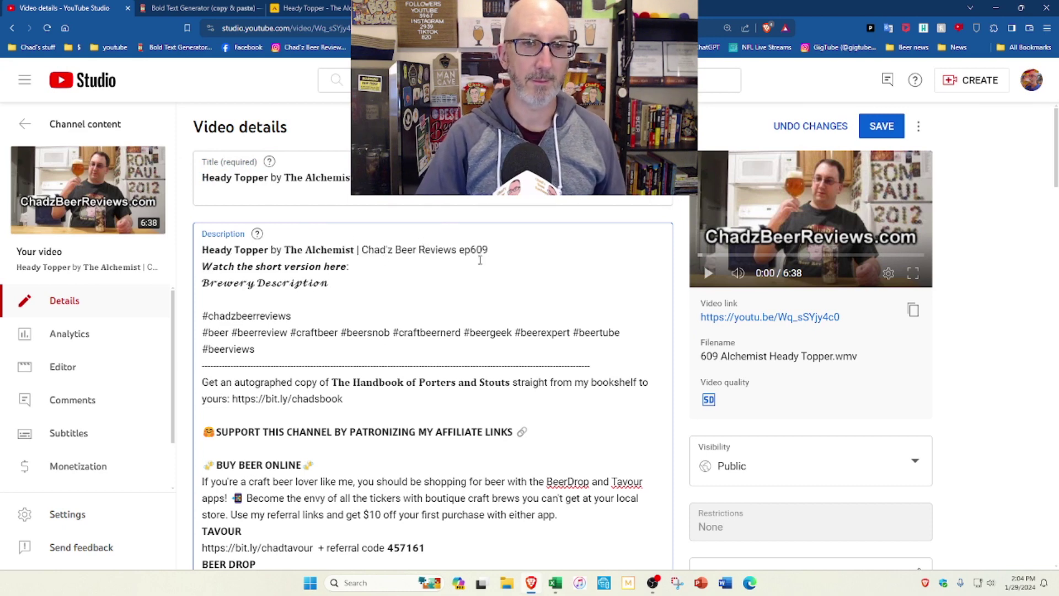
Step: Expand "ep609" in the description's first line to "episode 609 (originally published January 1, 2012)"
left_click(473, 250)
type("isode")
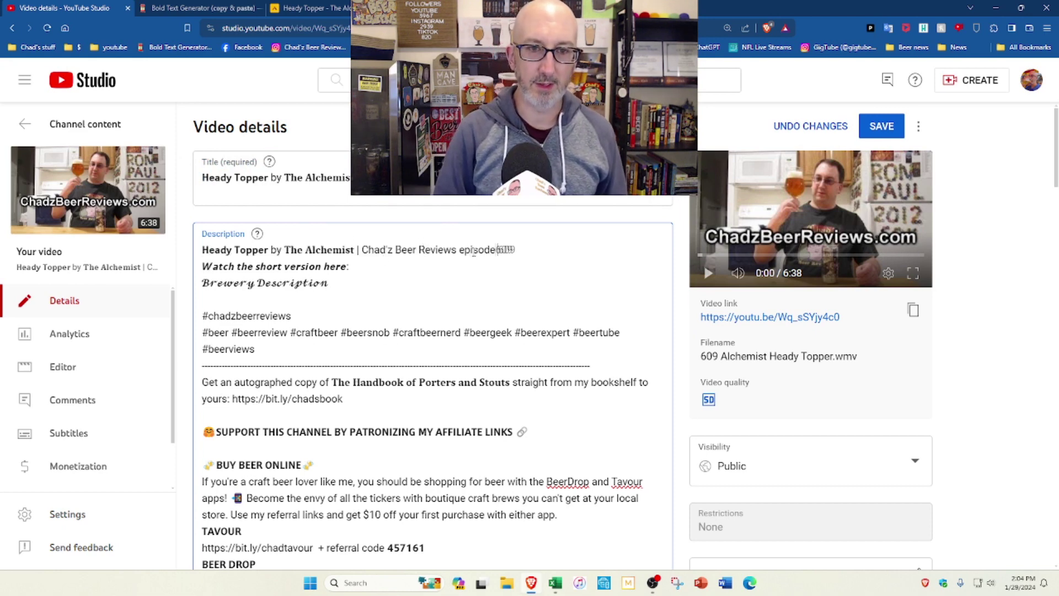
type(" 609 (or")
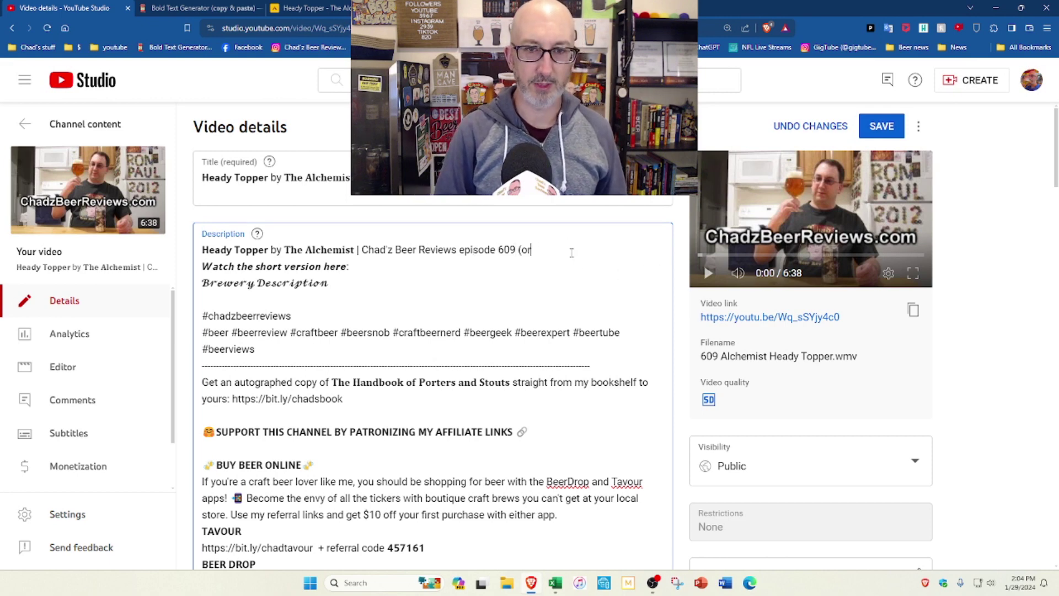
type("iginally pub")
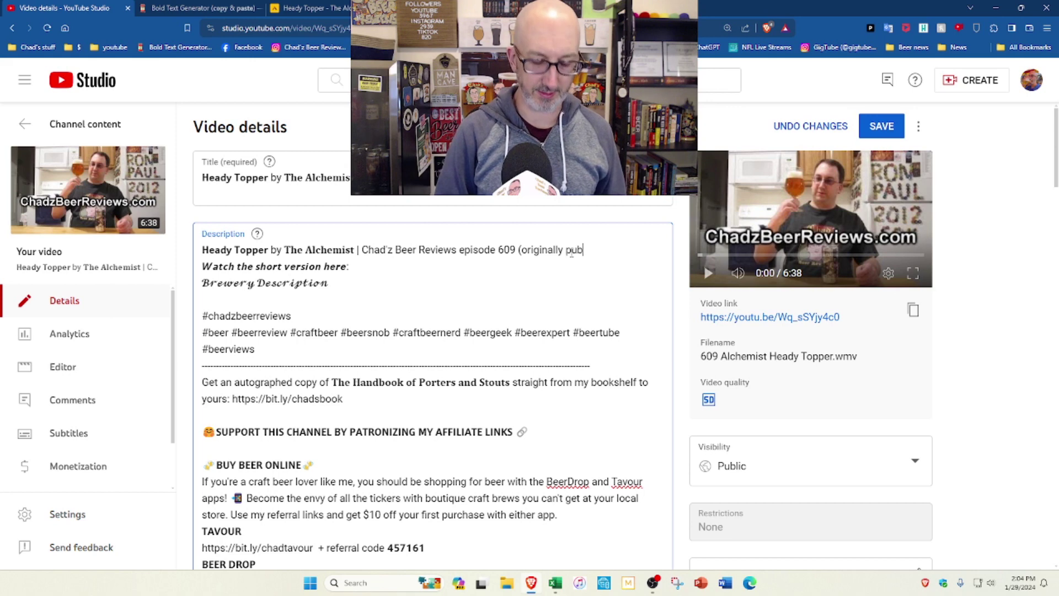
type("lished")
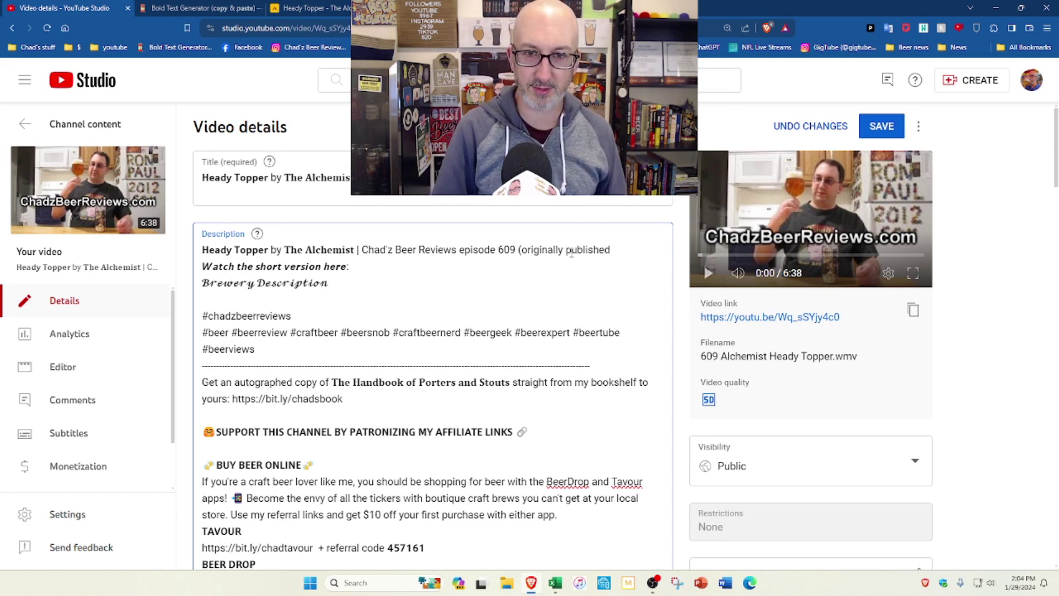
type(" January 1, 2021")
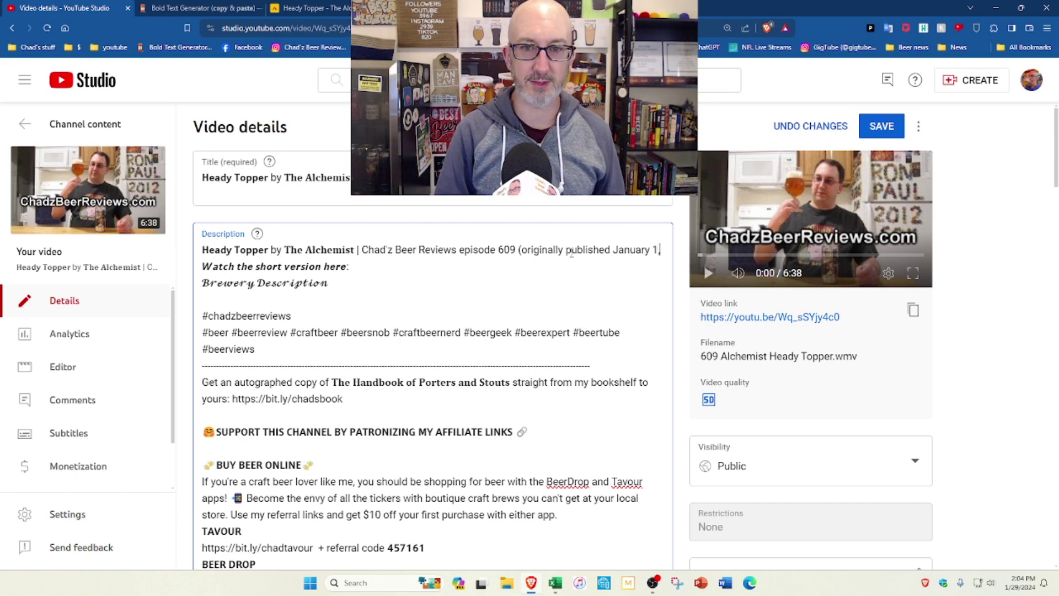
key("BackSpace")
key("BackSpace")
type("12)")
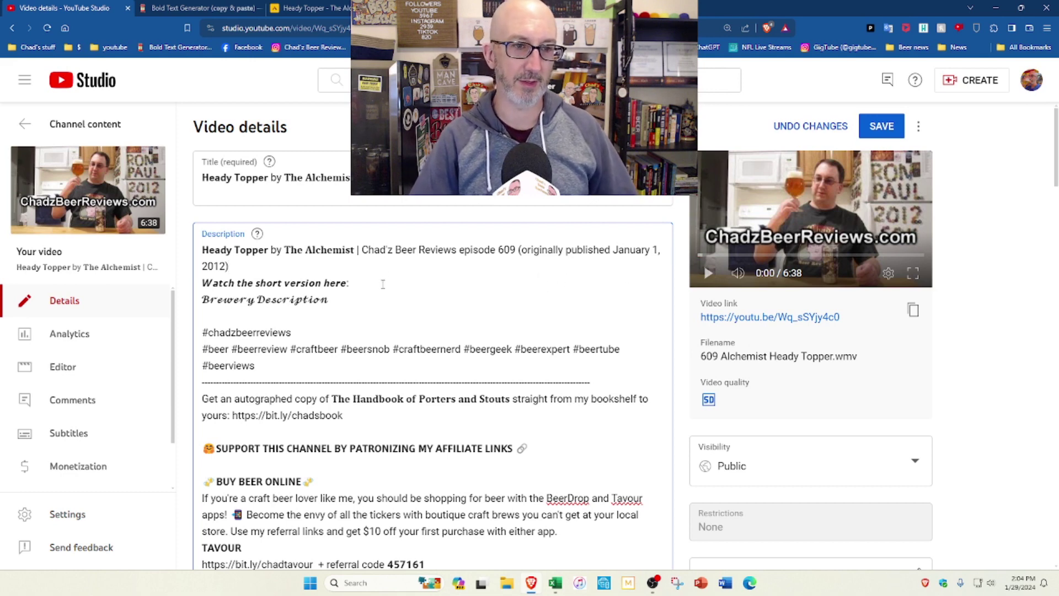
Step: Copy the full Heady Topper description from Untappd and paste it under the Brewery Description heading, closing the text generator tab
left_click(410, 288)
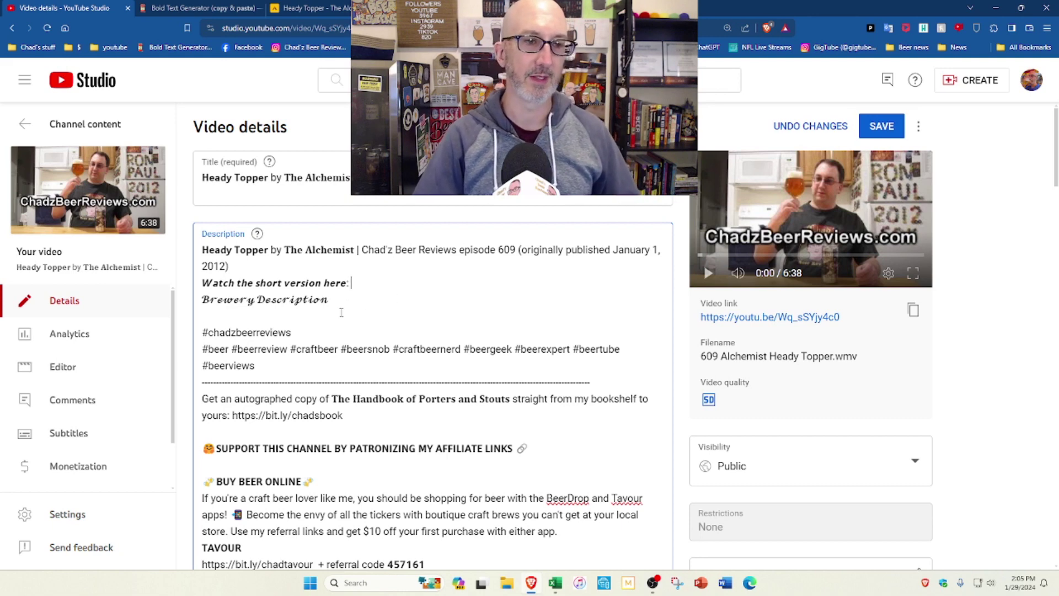
left_click(297, 8)
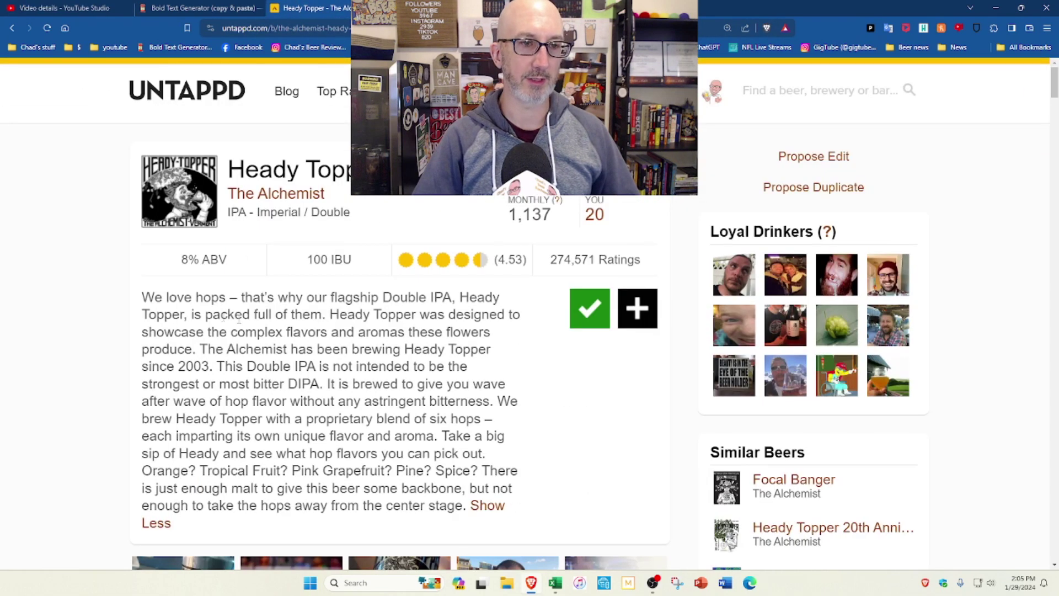
left_click_drag(145, 295, 466, 506)
right_click(356, 384)
left_click(380, 388)
left_click(199, 7)
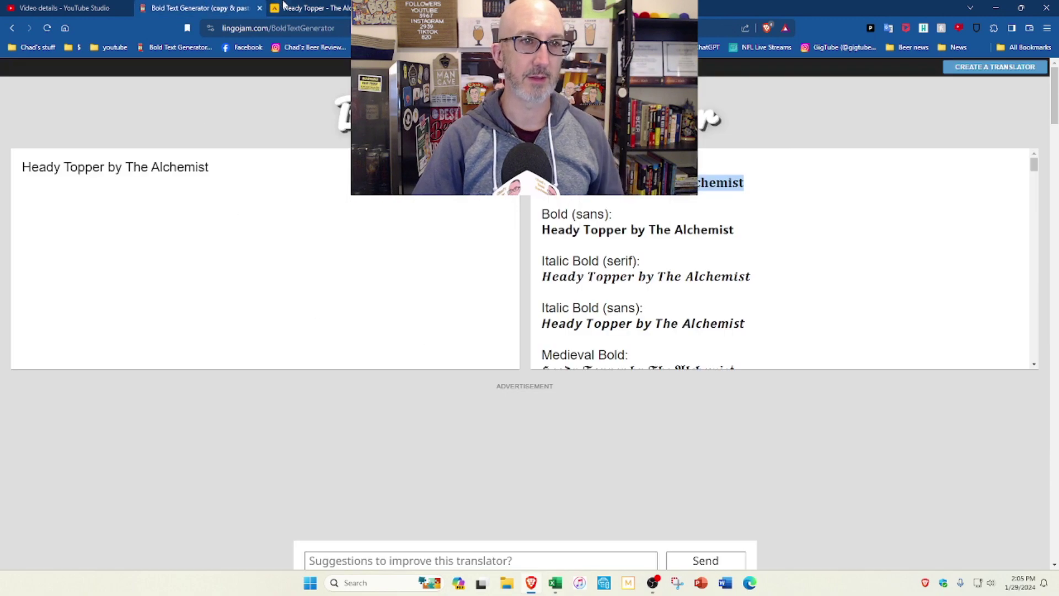
left_click(260, 8)
left_click(64, 7)
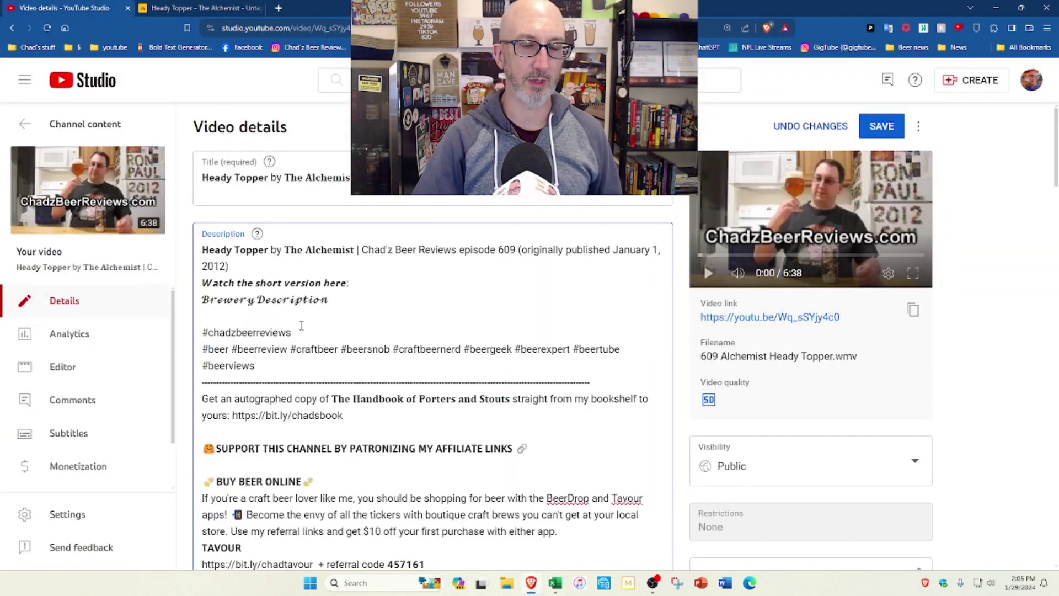
key("ctrl+v")
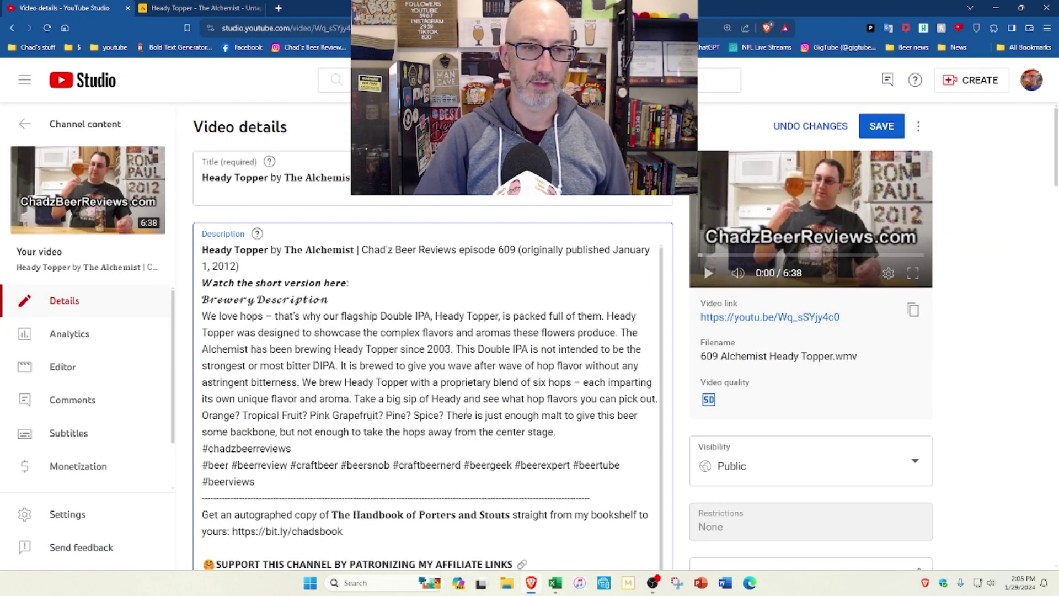
Step: Add the line "8% ABV 100 IBU" below the brewery description, taking the values from the Untappd page
key("Return")
type("8")
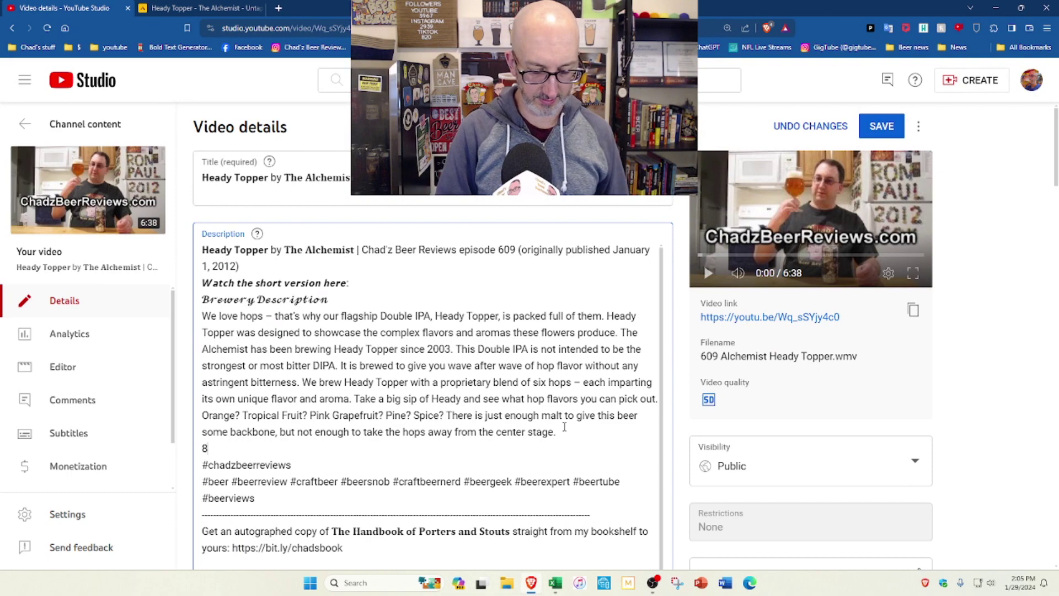
type("% ABV")
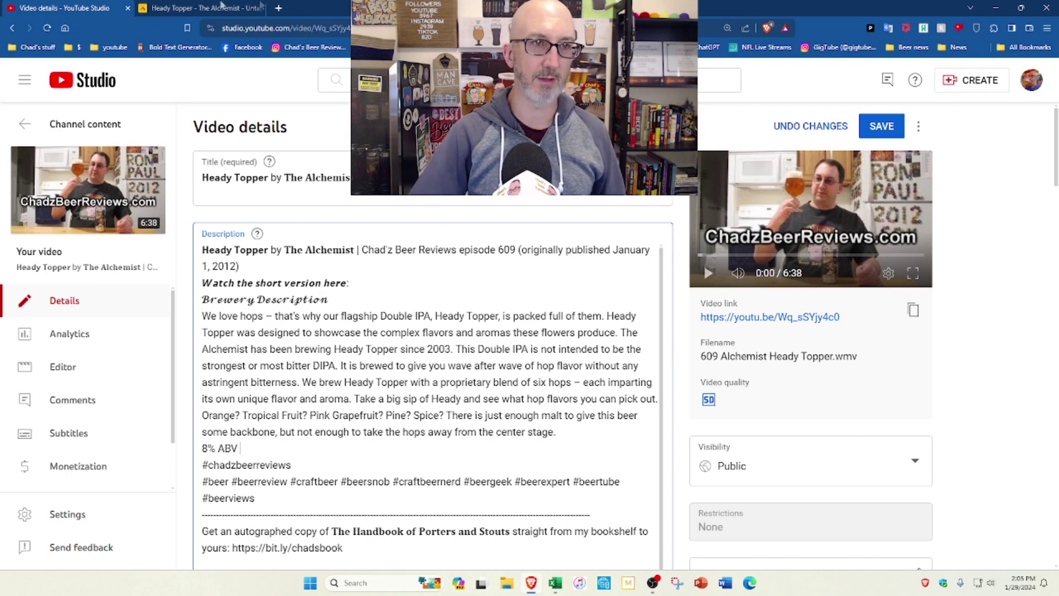
left_click(194, 6)
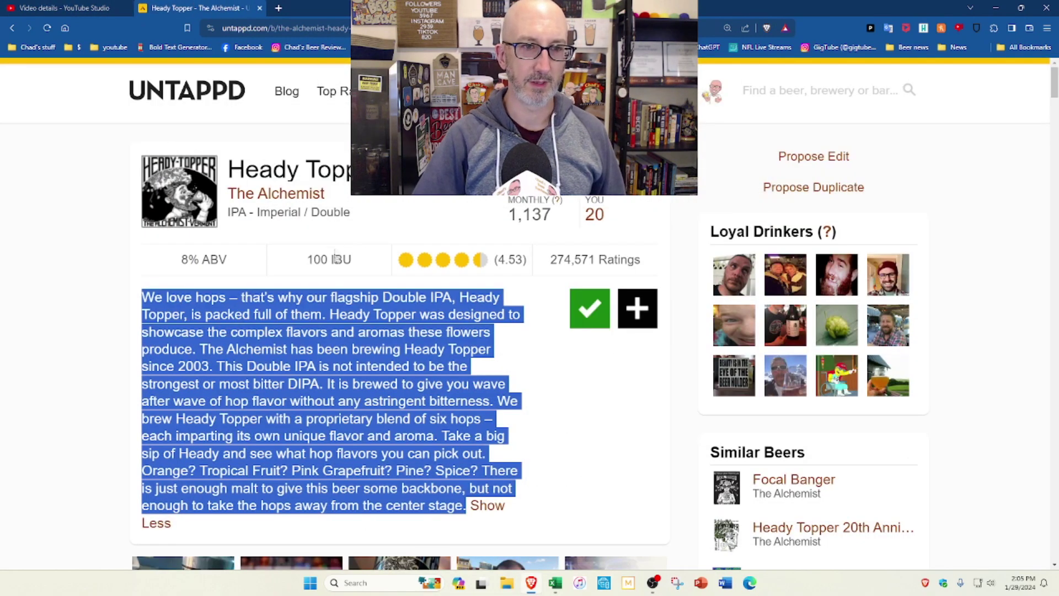
left_click(61, 8)
type("100 IBU")
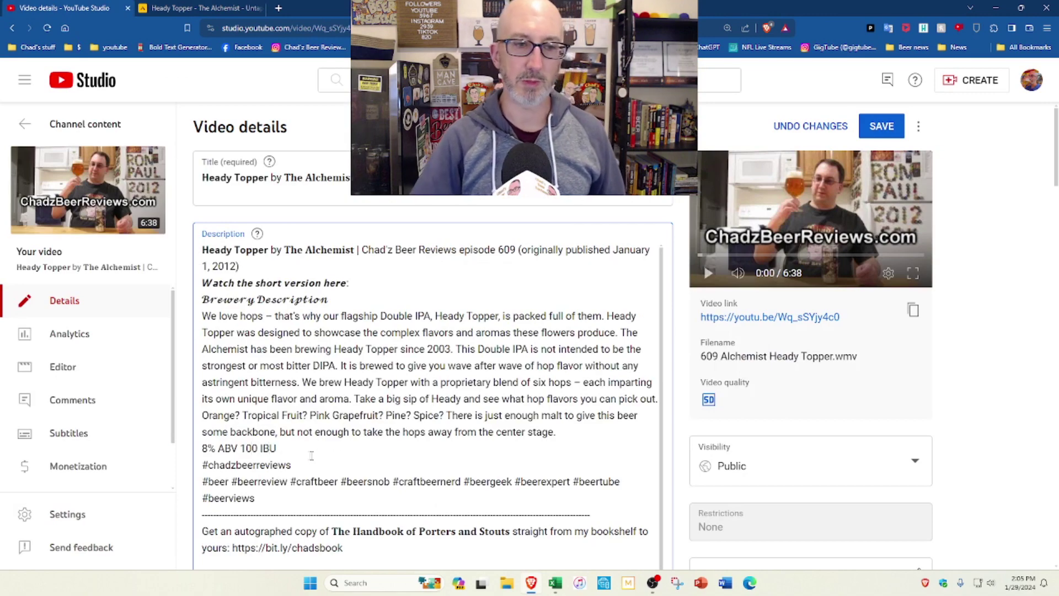
Step: Begin a new hashtag after #chadzbeerreviews in the video description
scroll(311, 455, "down", 2)
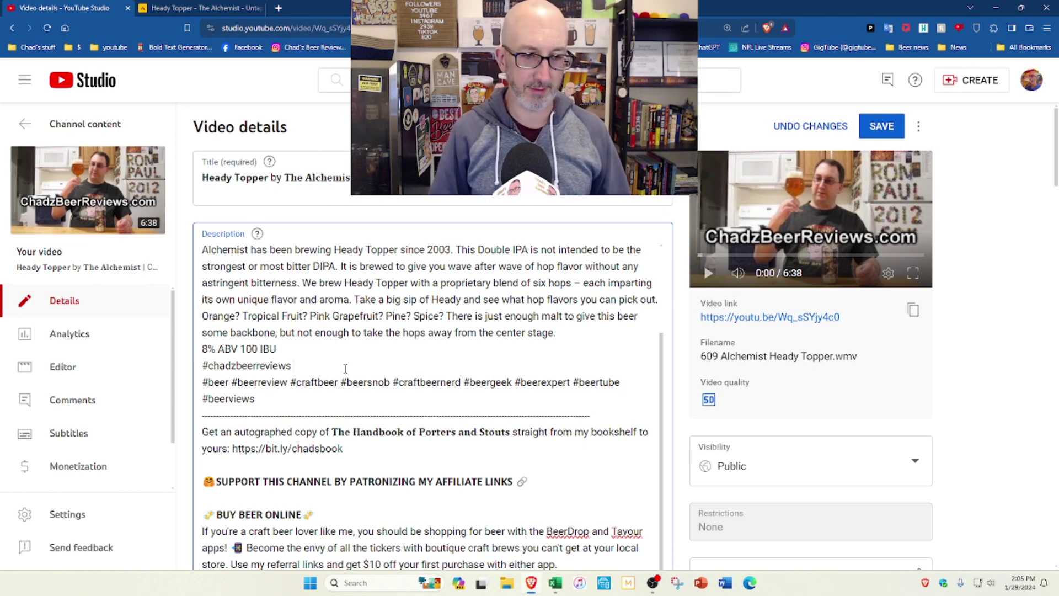
type("#")
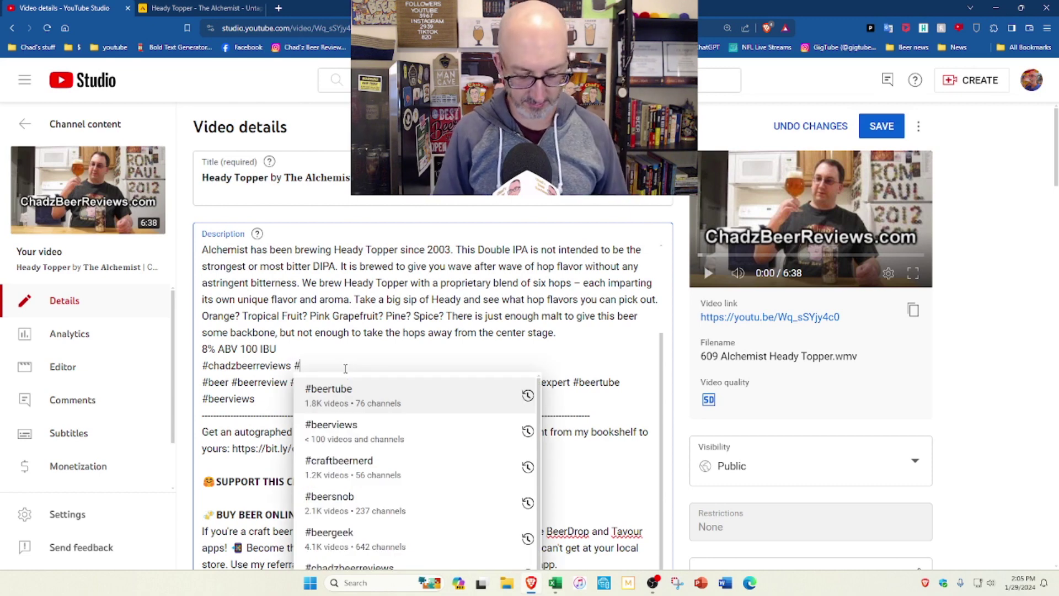
type("headytopper")
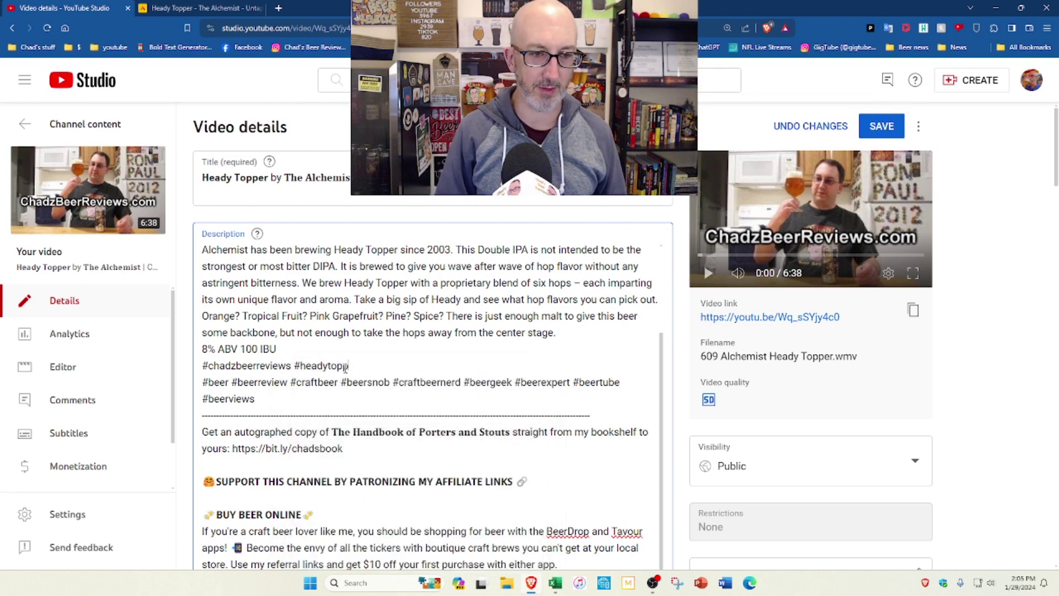
key("BackSpace")
key("BackSpace")
key("BackSpace")
key("BackSpace")
key("BackSpace")
key("BackSpace")
key("BackSpace")
key("BackSpace")
key("BackSpace")
key("BackSpace")
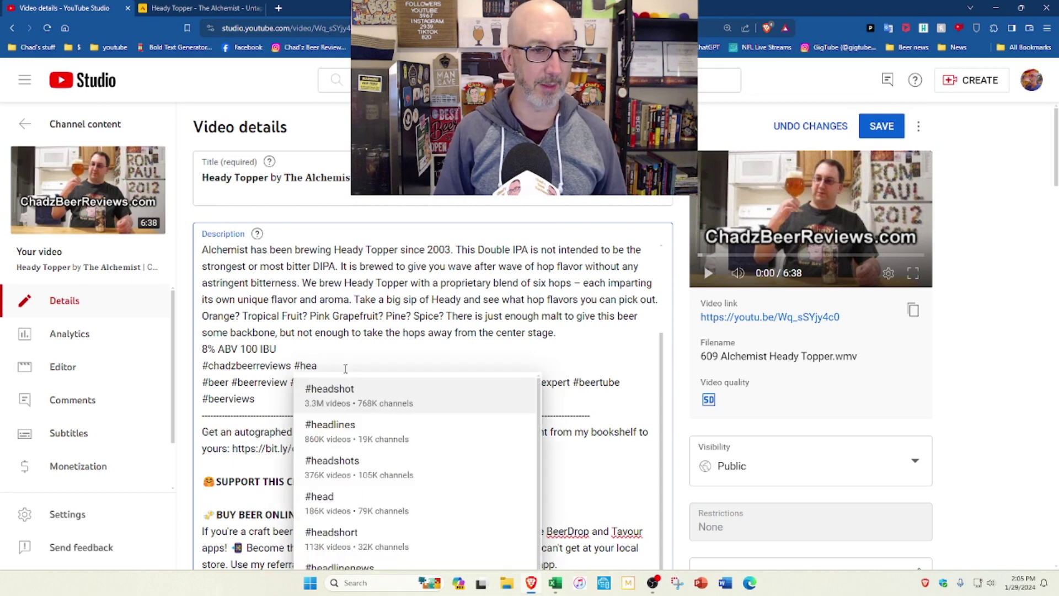
key("BackSpace")
Step: Complete the new hashtag after #chadzbeerreviews as #thealchemist, using the suggested tag
type("thealcehmist")
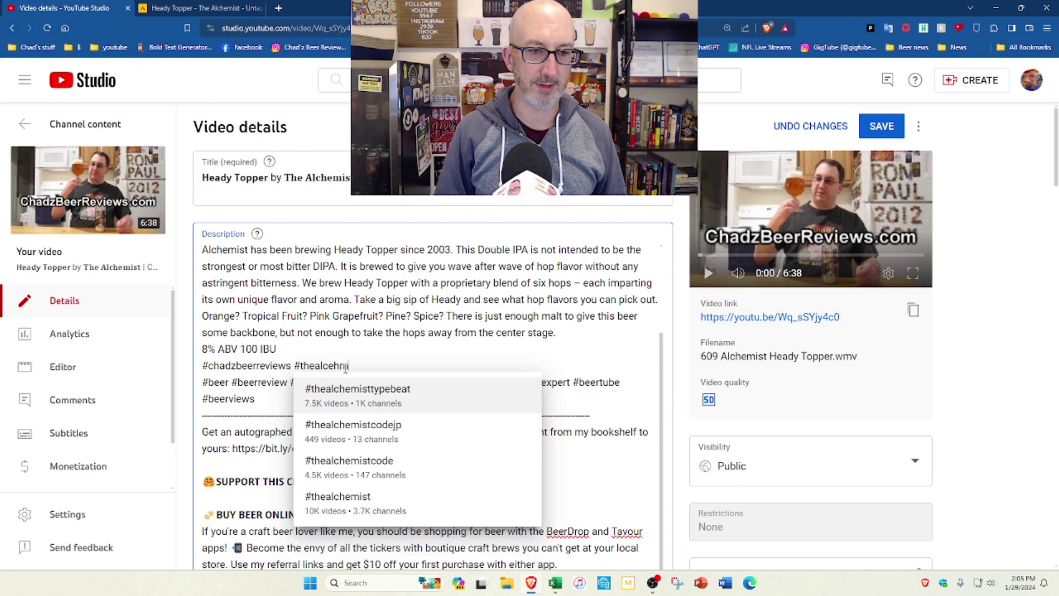
key("BackSpace")
key("BackSpace")
key("BackSpace")
key("BackSpace")
key("BackSpace")
key("BackSpace")
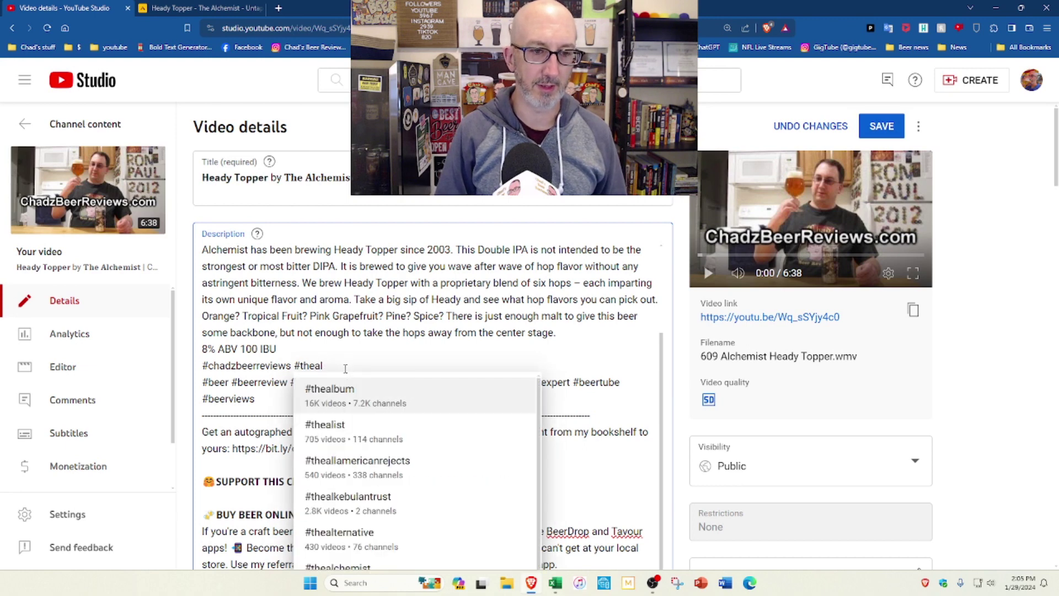
type("hemist")
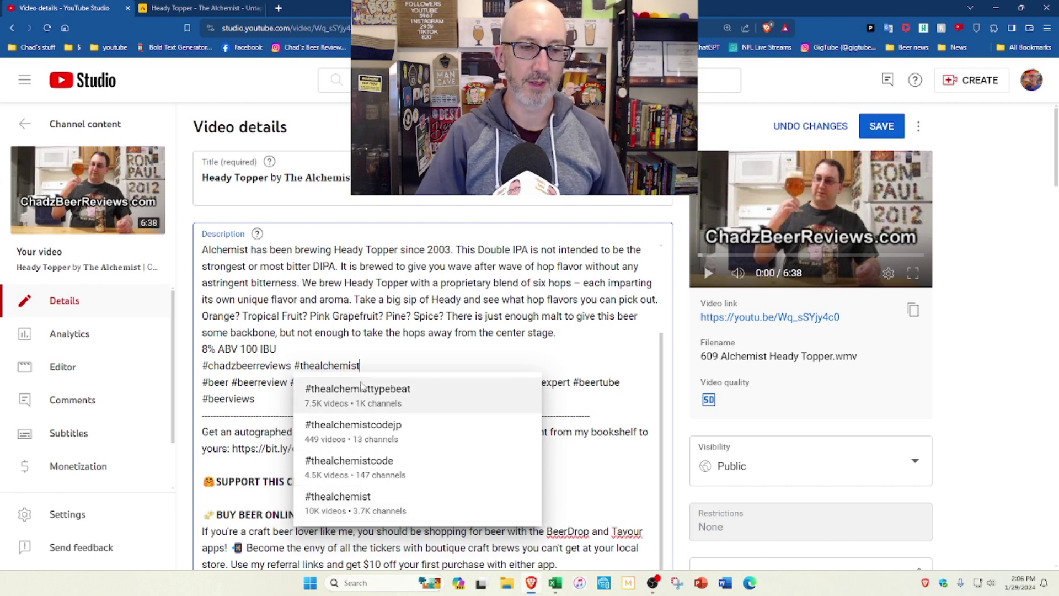
left_click(331, 501)
Step: Insert the hashtags #hazyipa and #doubleipa between #chadzbeerreviews and #thealchemist
left_click(293, 366)
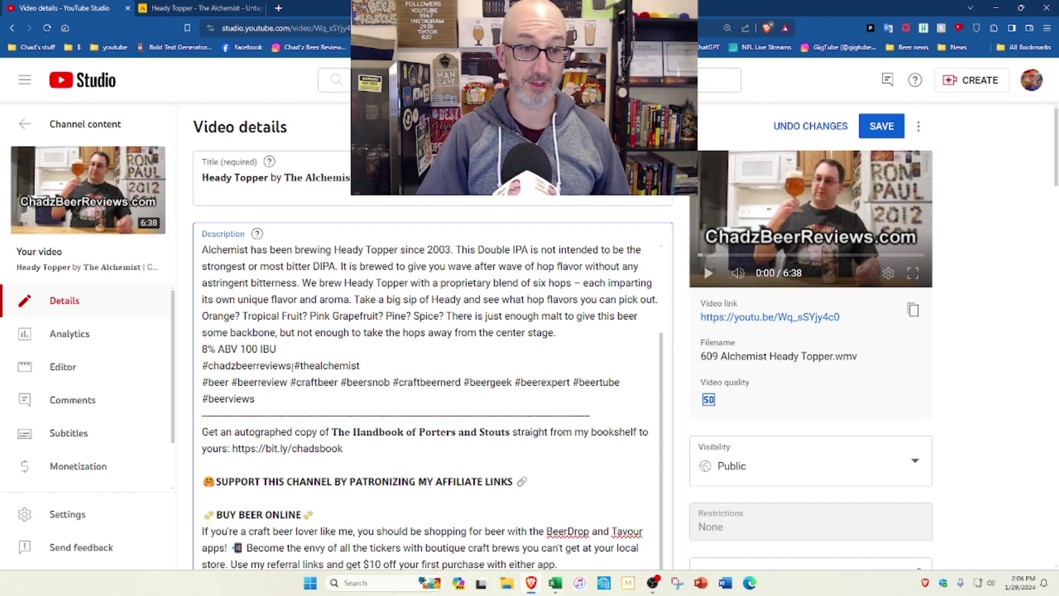
type("#ha")
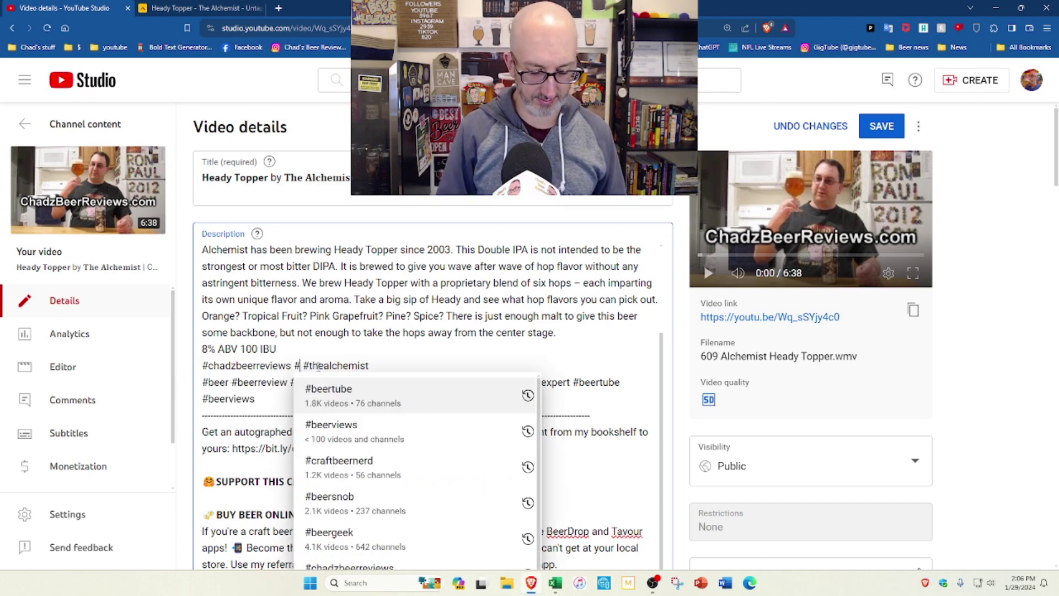
type("zyip")
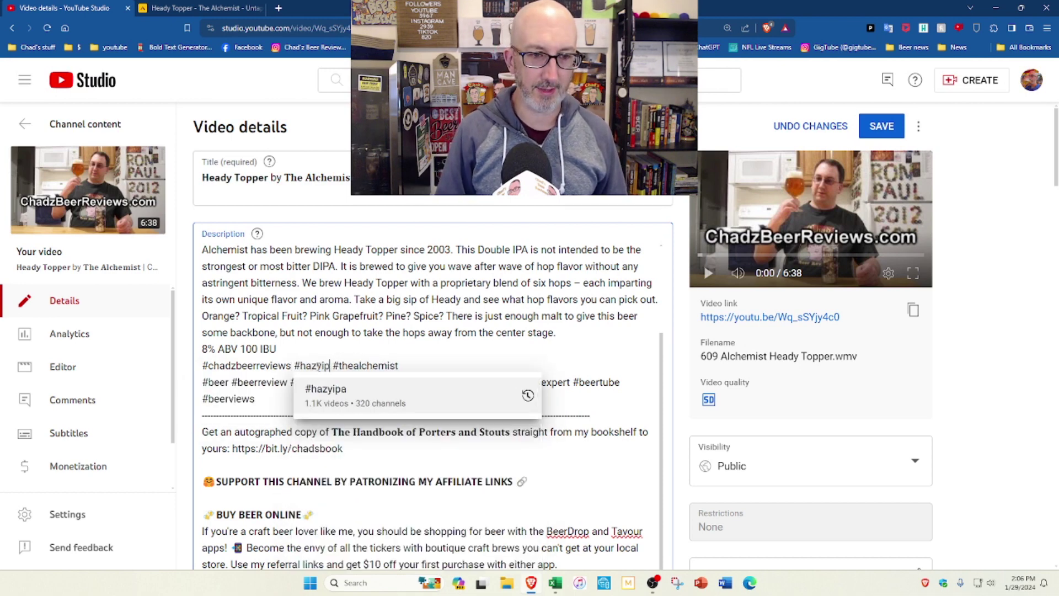
type("a @")
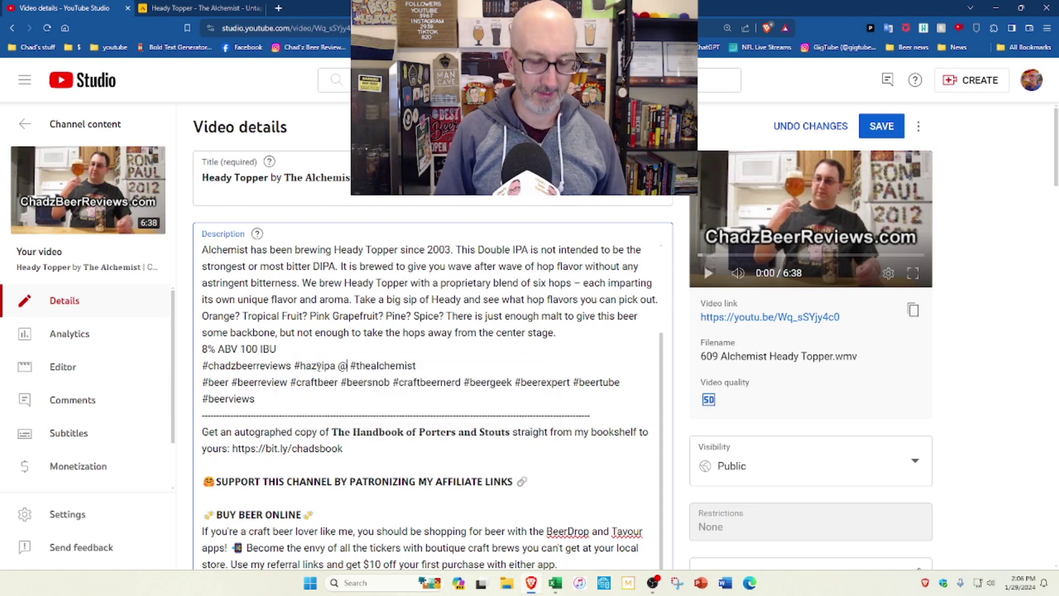
key("BackSpace")
type("#double")
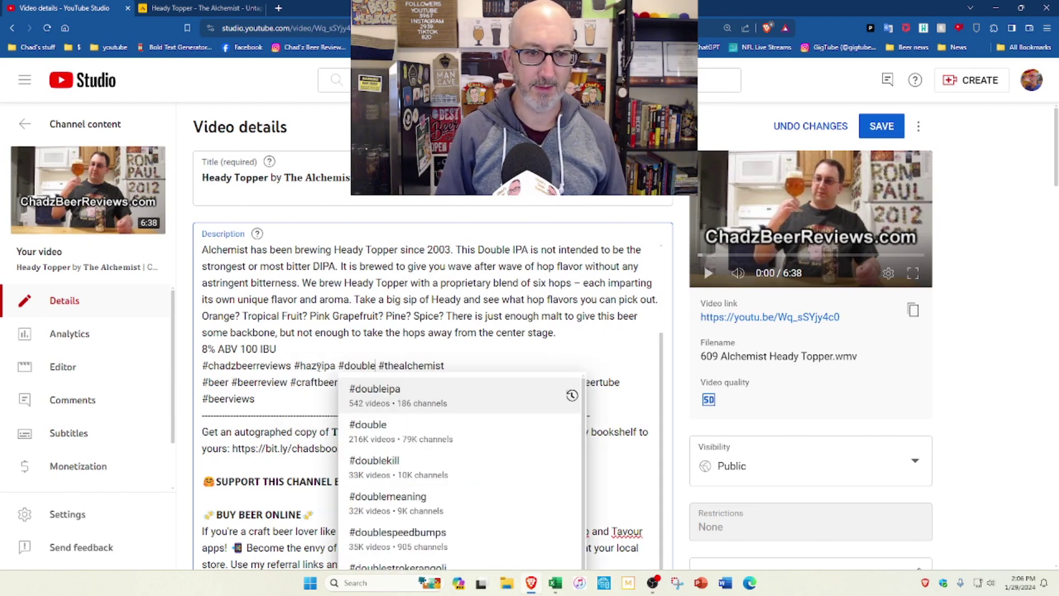
key("Return")
Step: Add the hashtags #imperialIPA, #newenglandipa and #NEIPA after #doubleipa, ahead of #thealchemist
type("#imper")
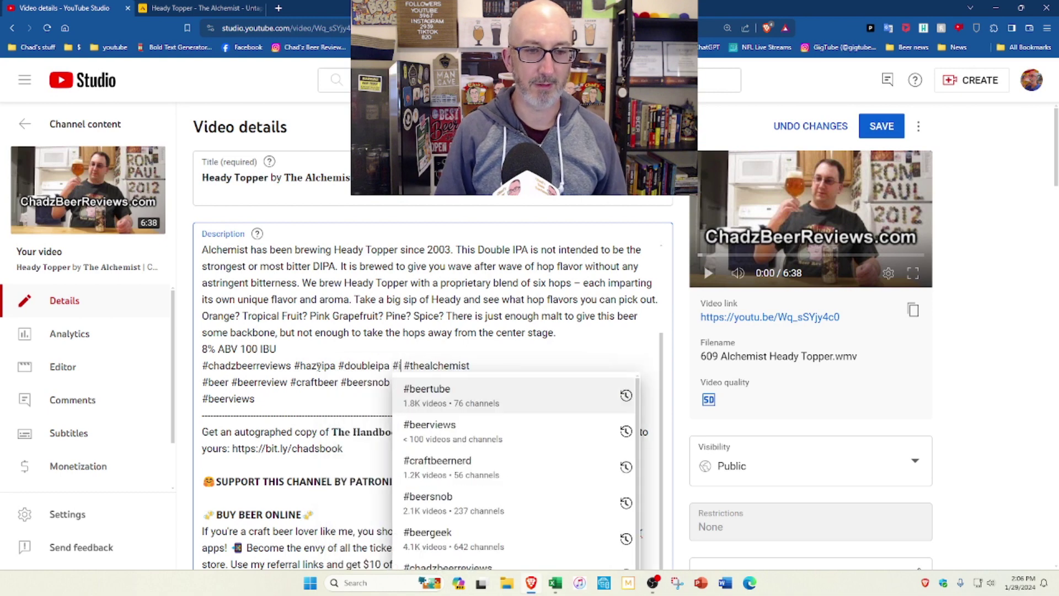
type("ialIPA #")
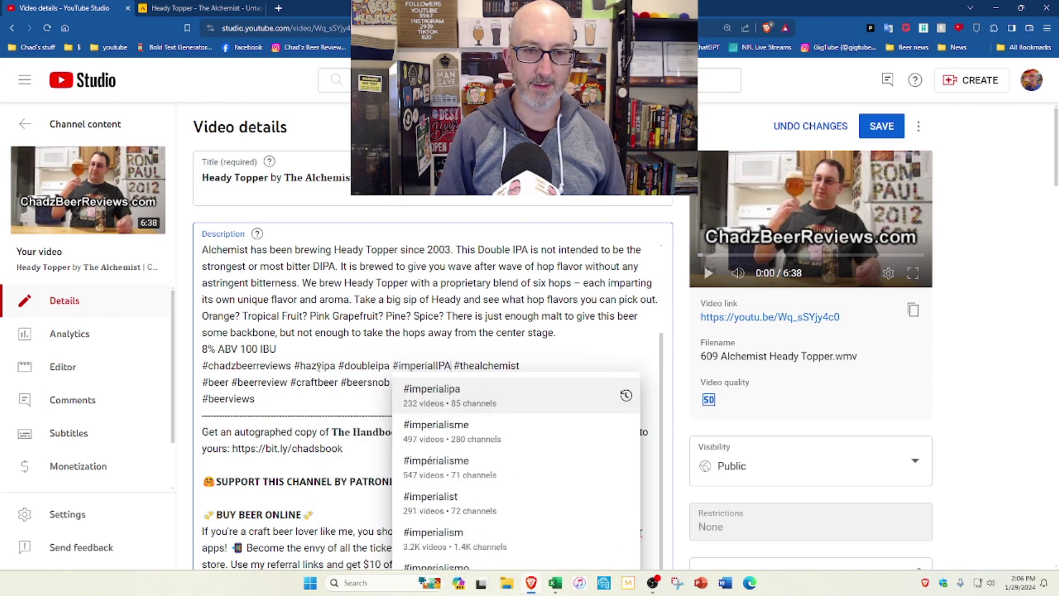
type("newengla #")
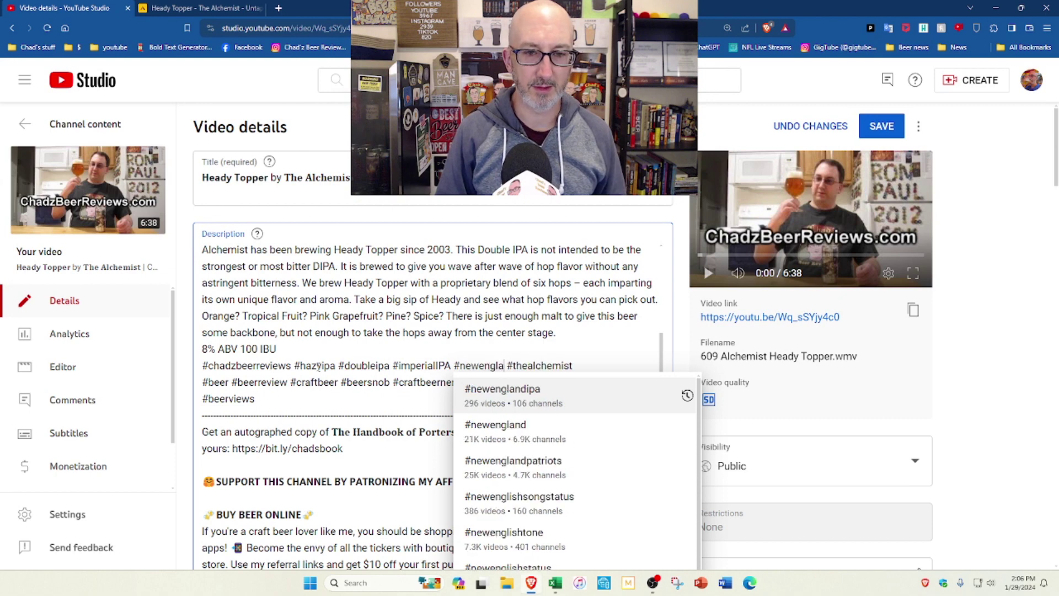
key("Return")
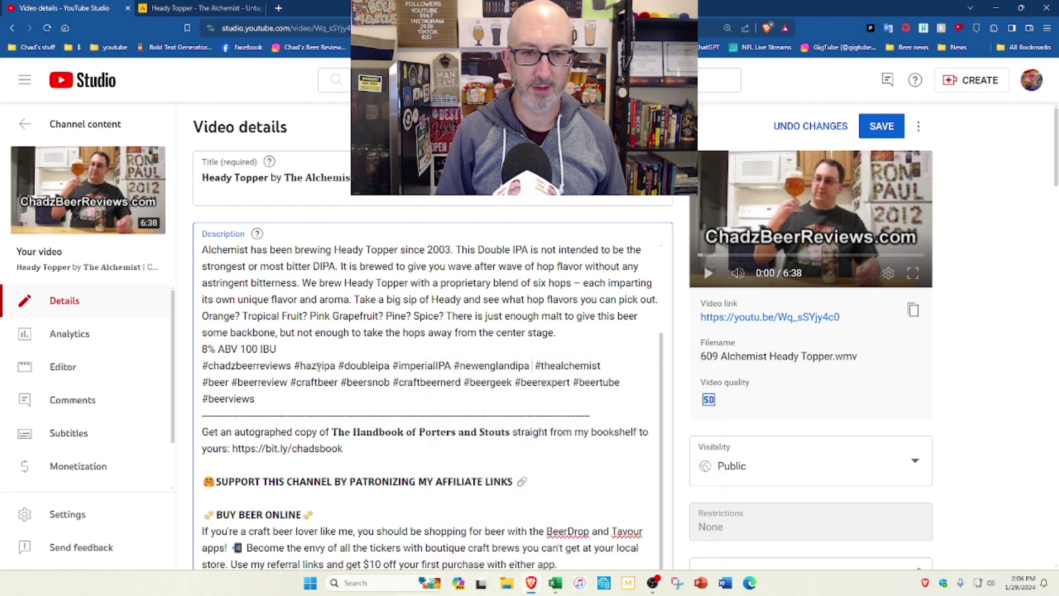
type("#NEIPA")
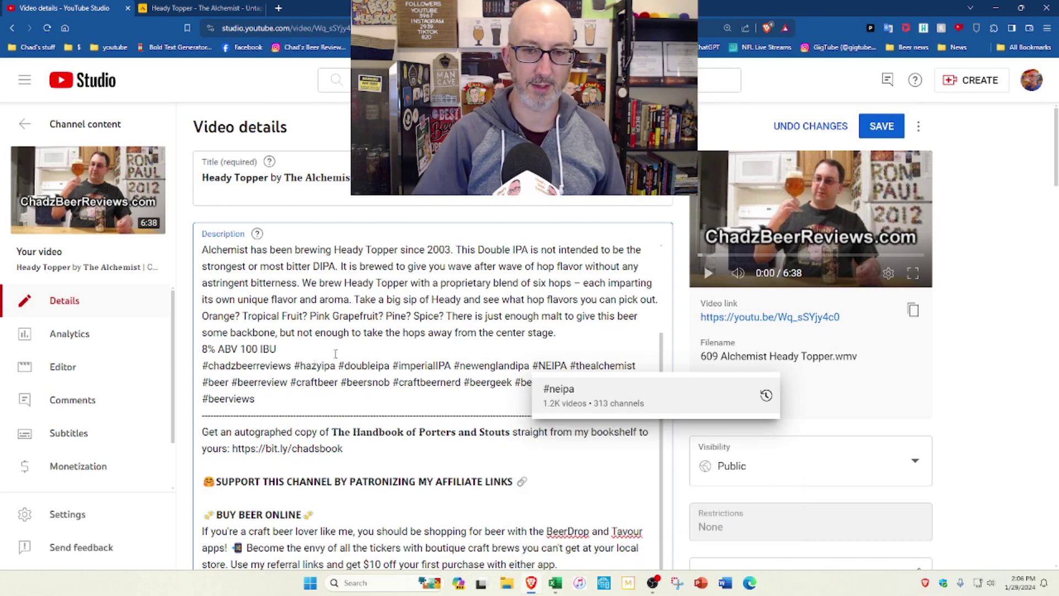
Step: Append #vermontbeer, #IPA, #AmericanIPA and #indiapaleale after #thealchemist, and join the following line of hashtags onto them
left_click(653, 365)
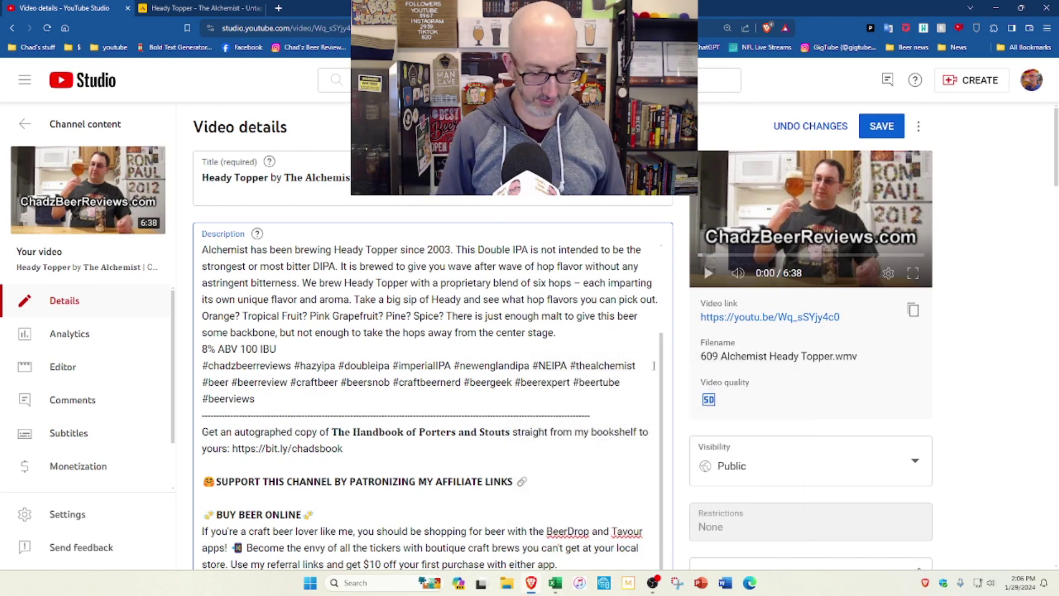
type("#")
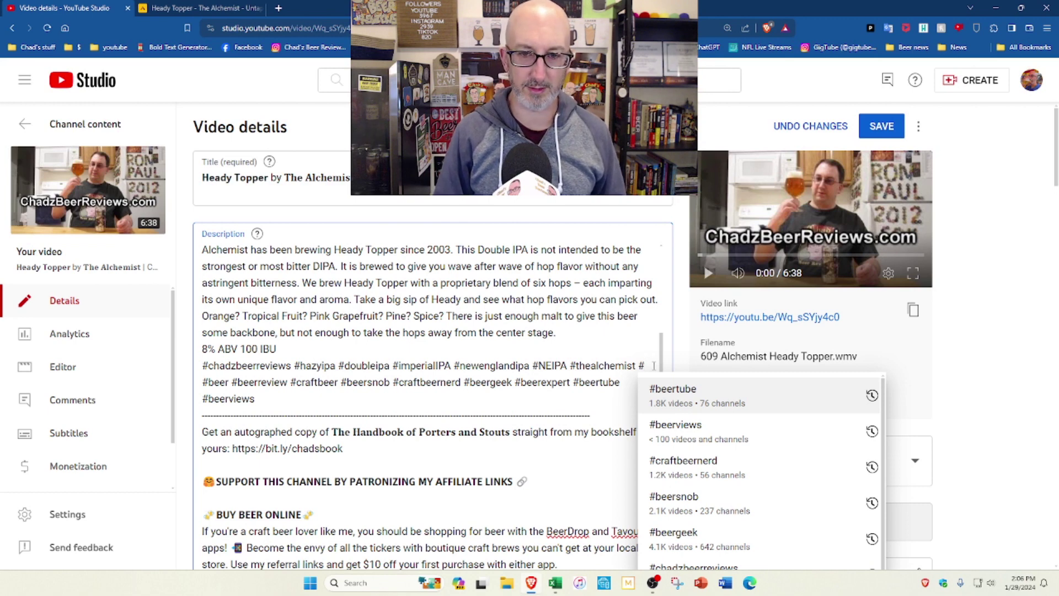
type("vermontbeer")
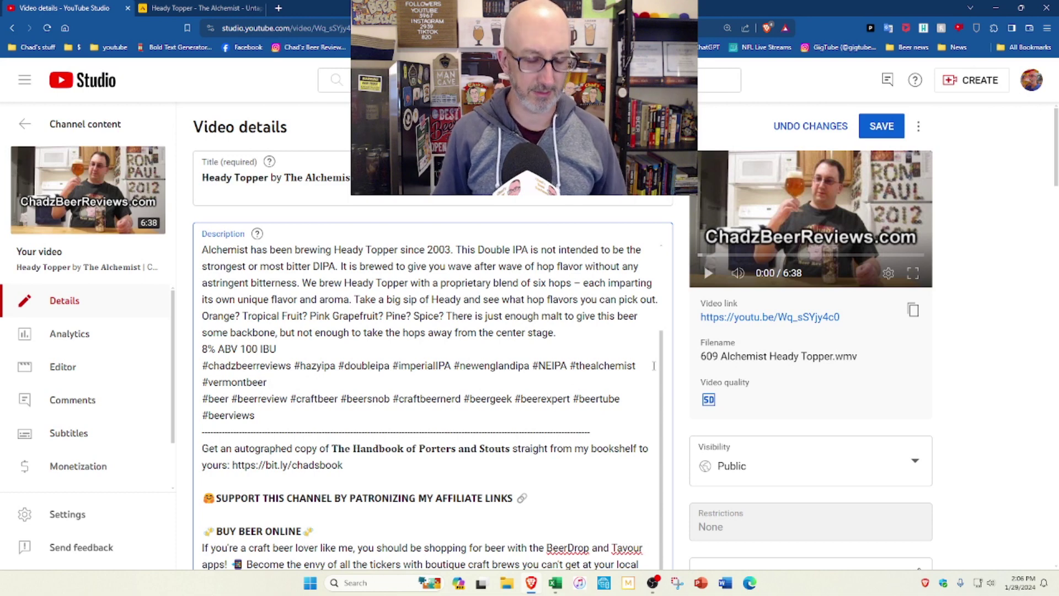
type("#")
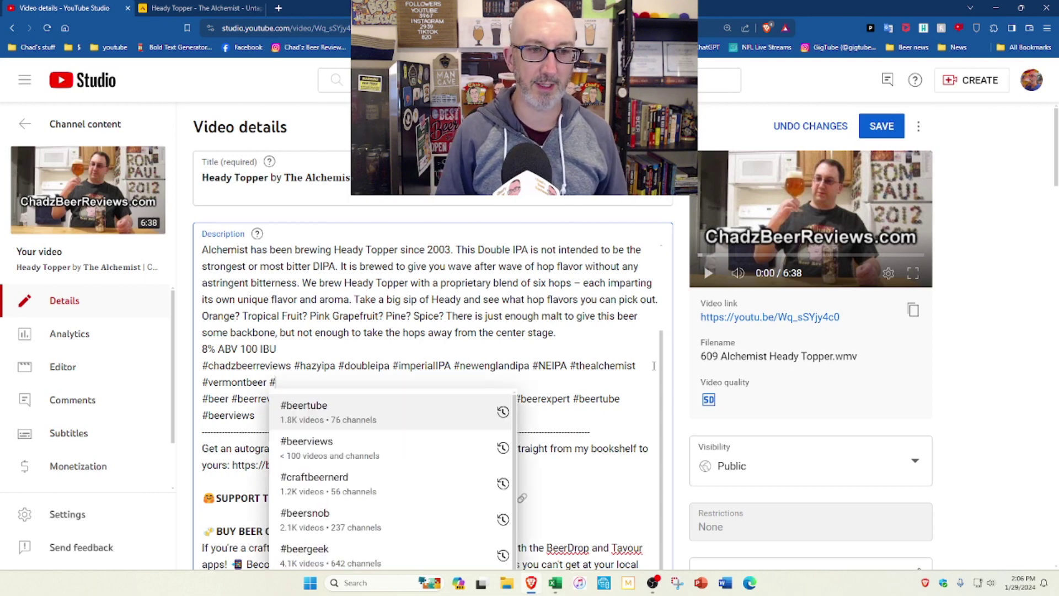
type("IPA #")
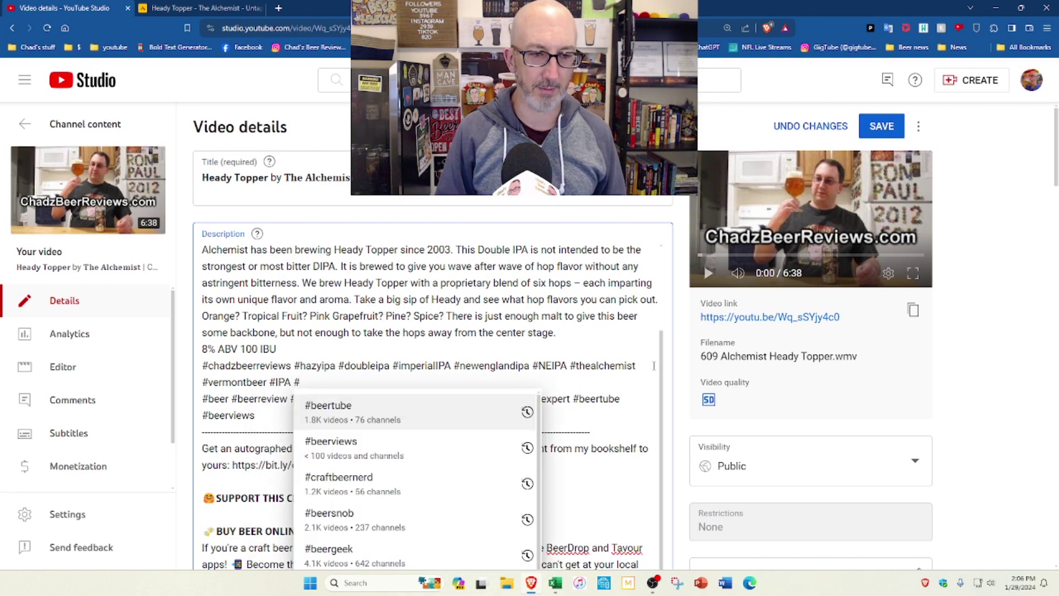
type("AmericanIPA")
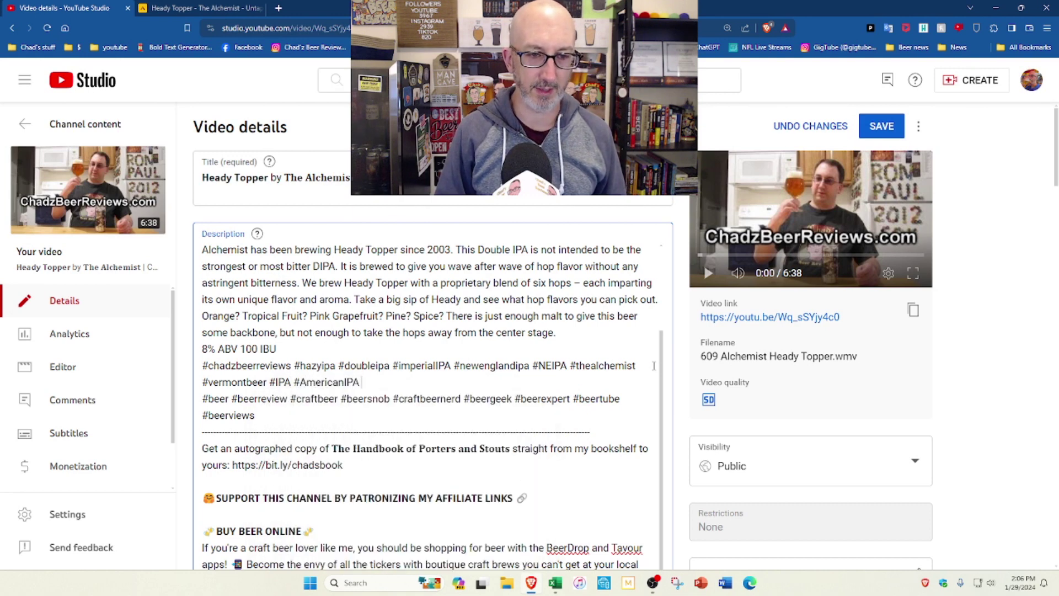
type(" #india")
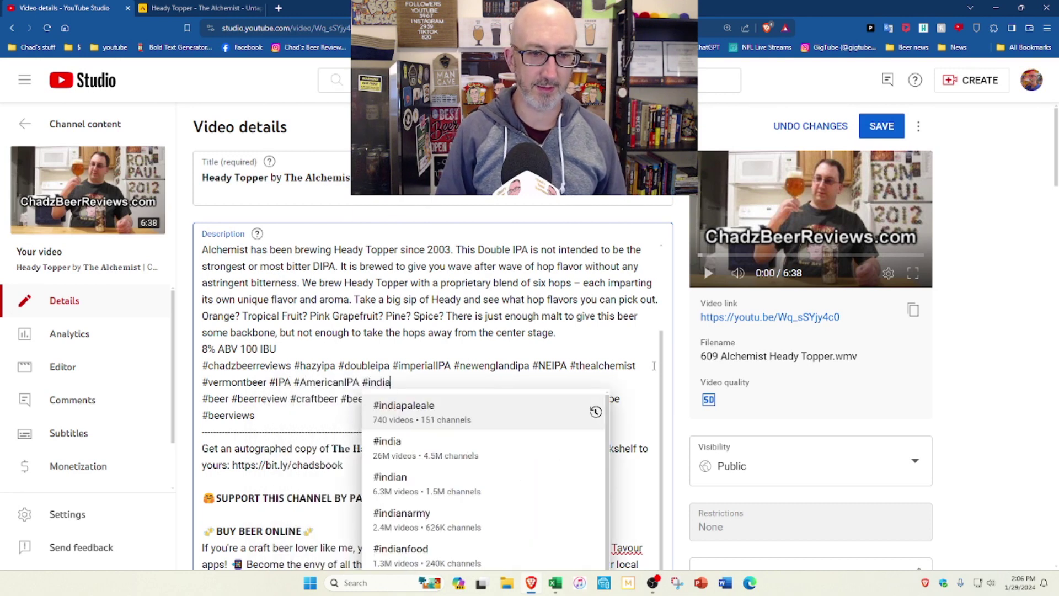
key("Return")
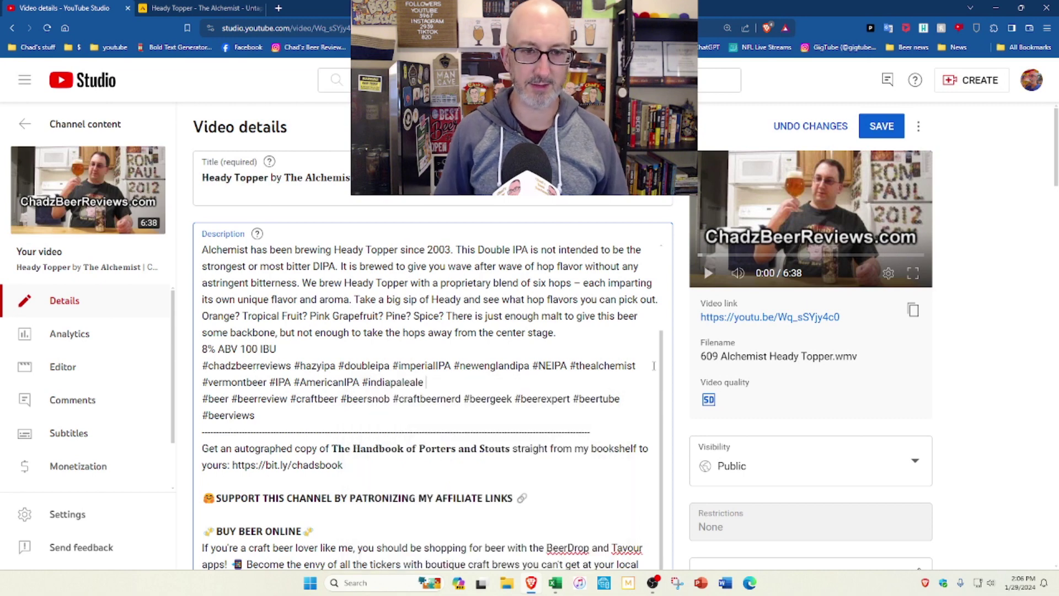
key("Delete")
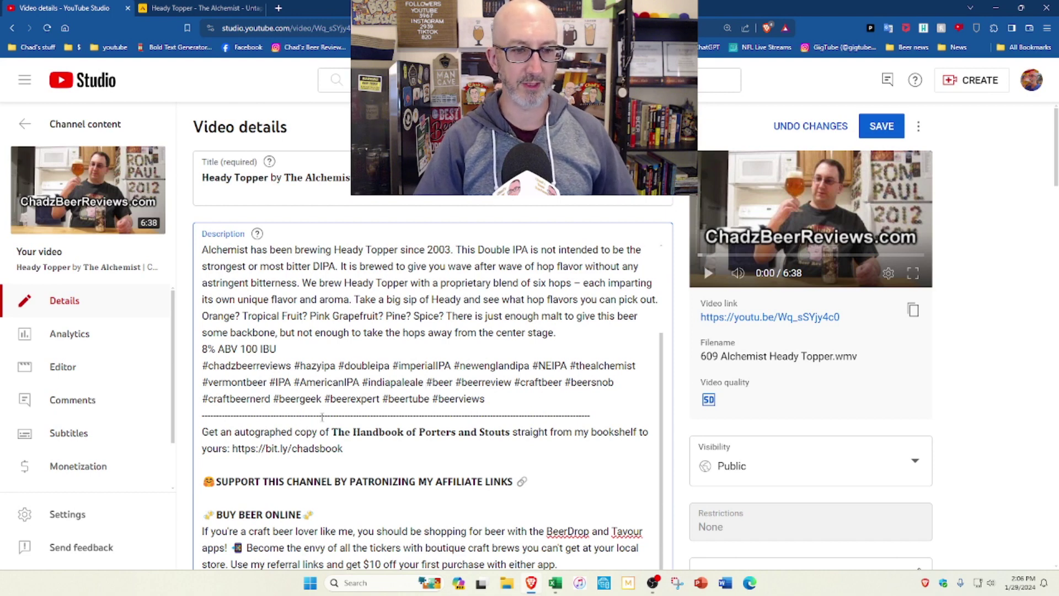
Step: Add the hashtag #brewtube after #beerviews at the end of the hashtag block
left_click(489, 404)
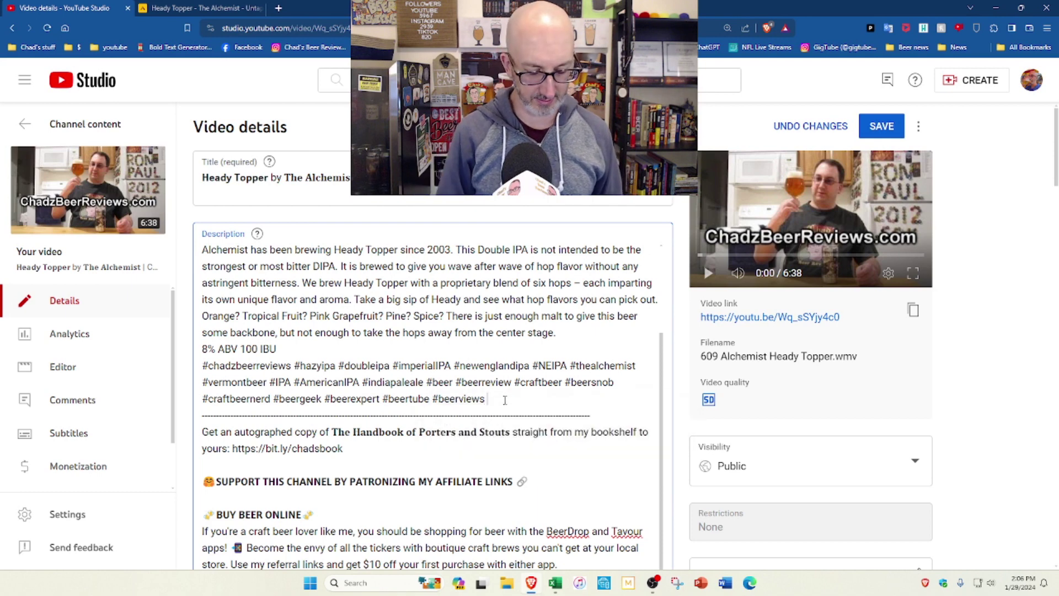
type("#brewtub")
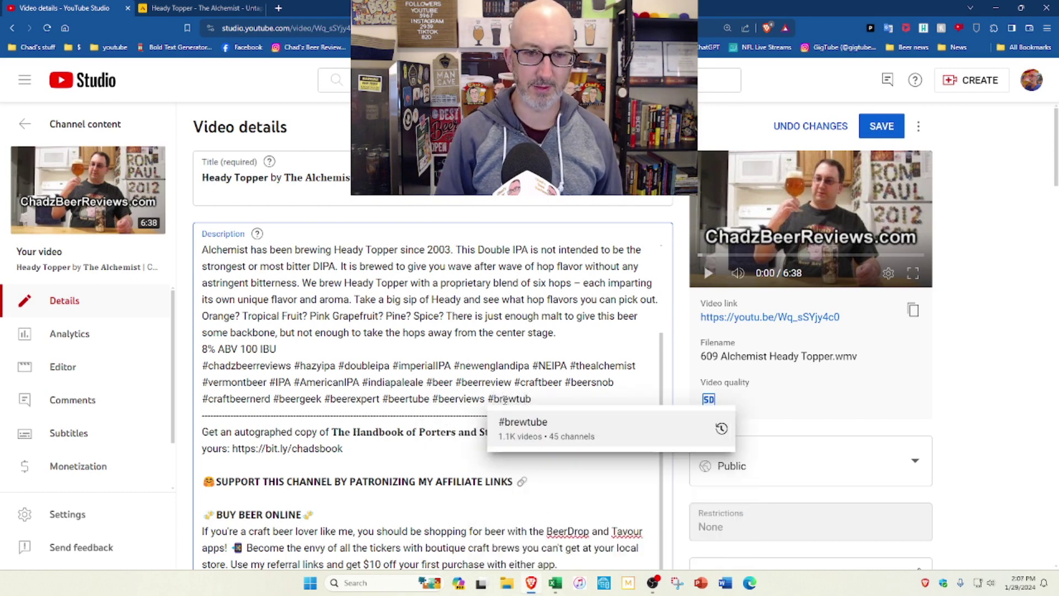
left_click(535, 436)
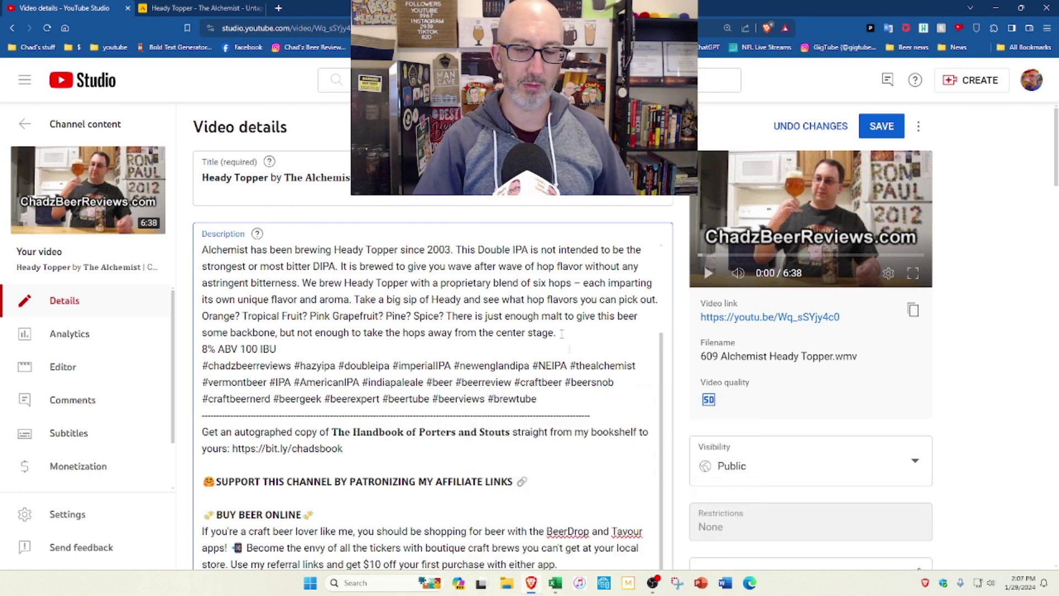
Step: Assign the video to the Hazy IPAs and Hazy Pale Ales playlist
scroll(435, 288, "down", 5)
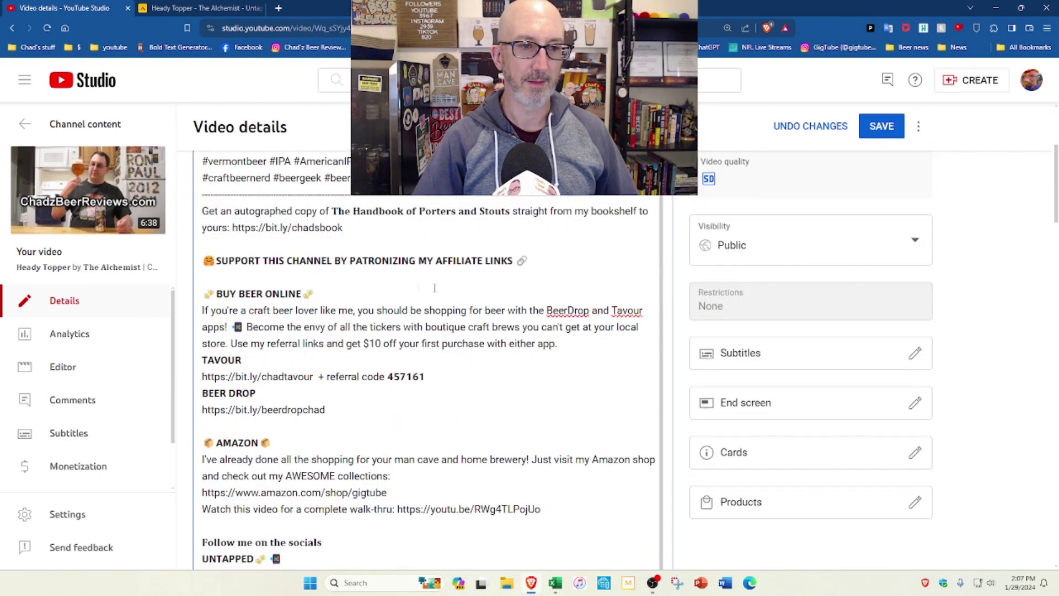
scroll(342, 315, "down", 3)
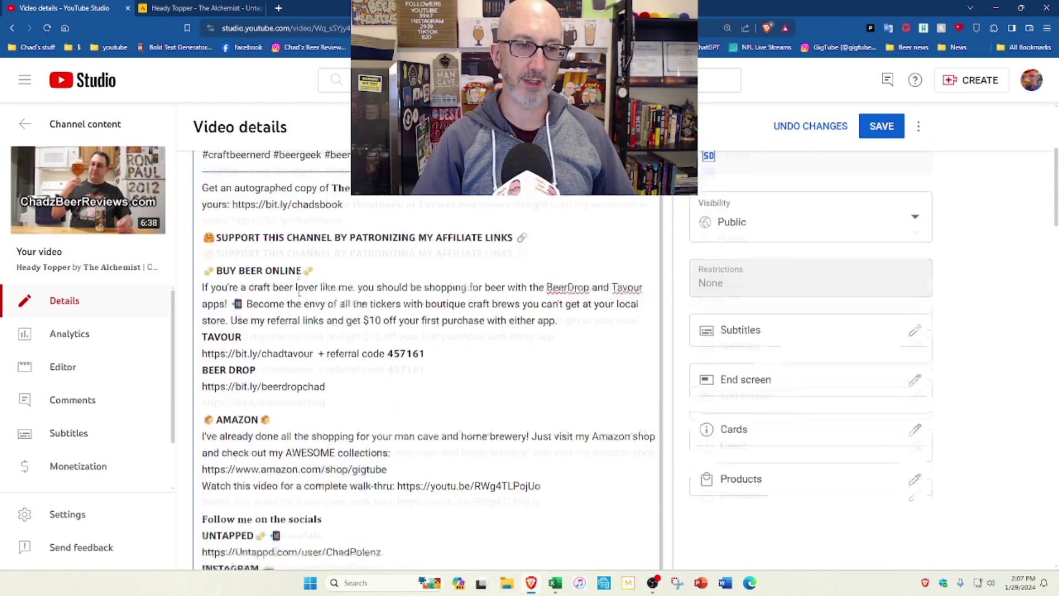
scroll(298, 288, "down", 1)
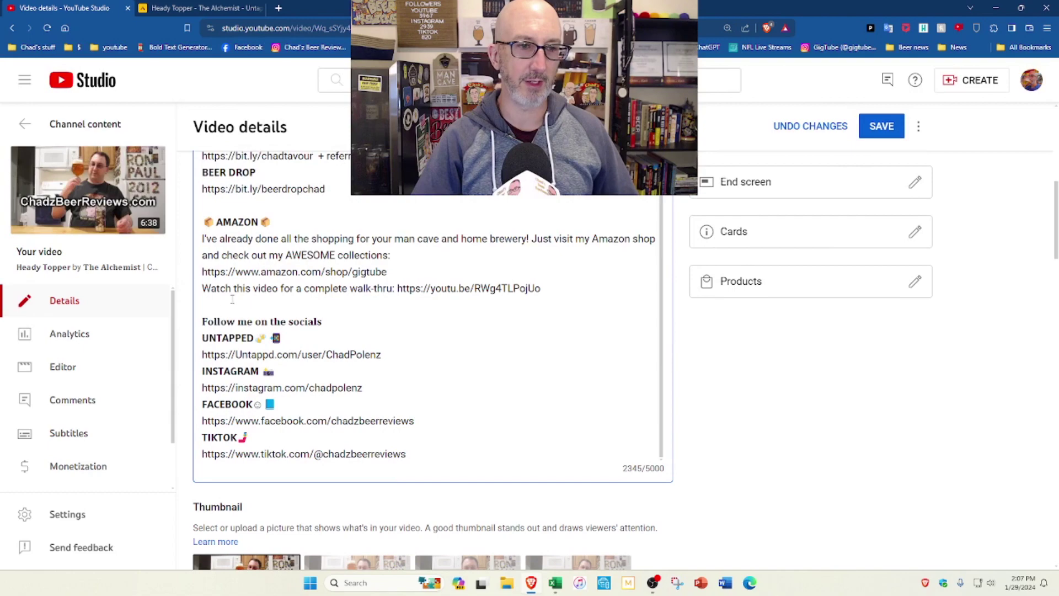
scroll(386, 294, "down", 4)
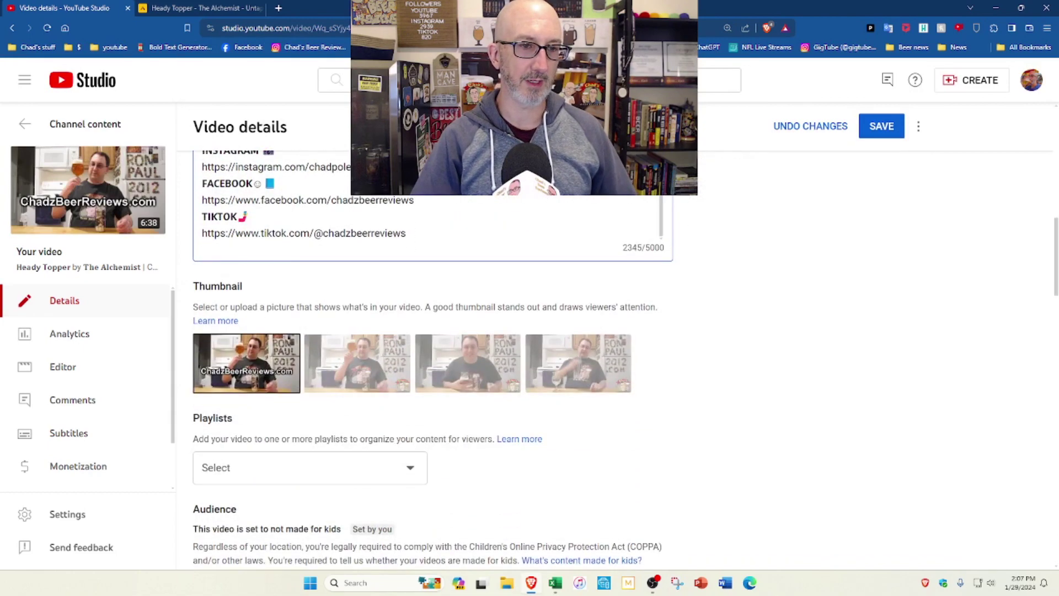
scroll(463, 294, "up", 3)
scroll(463, 295, "down", 4)
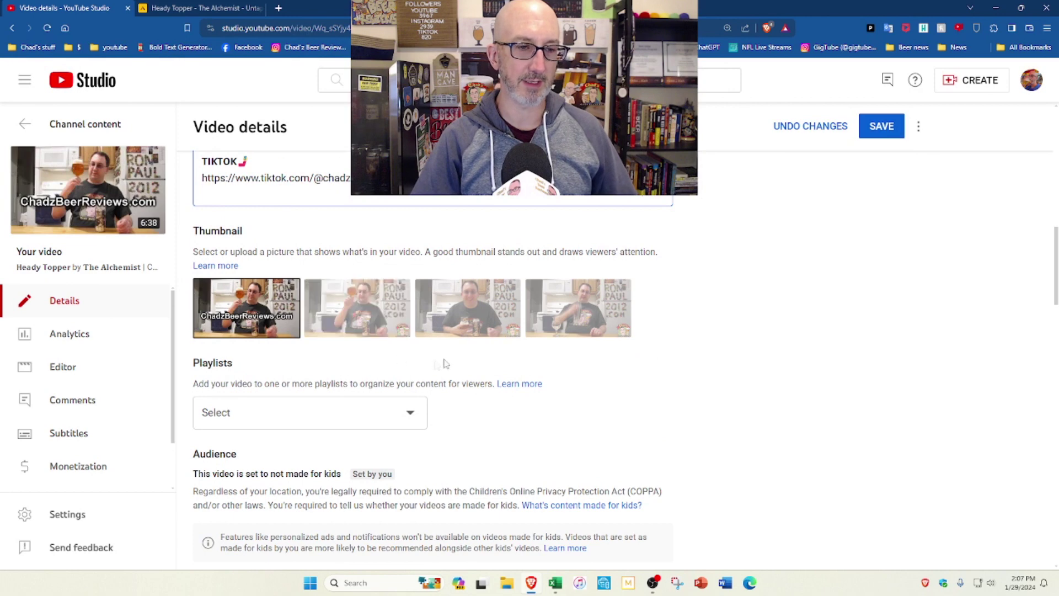
left_click(283, 424)
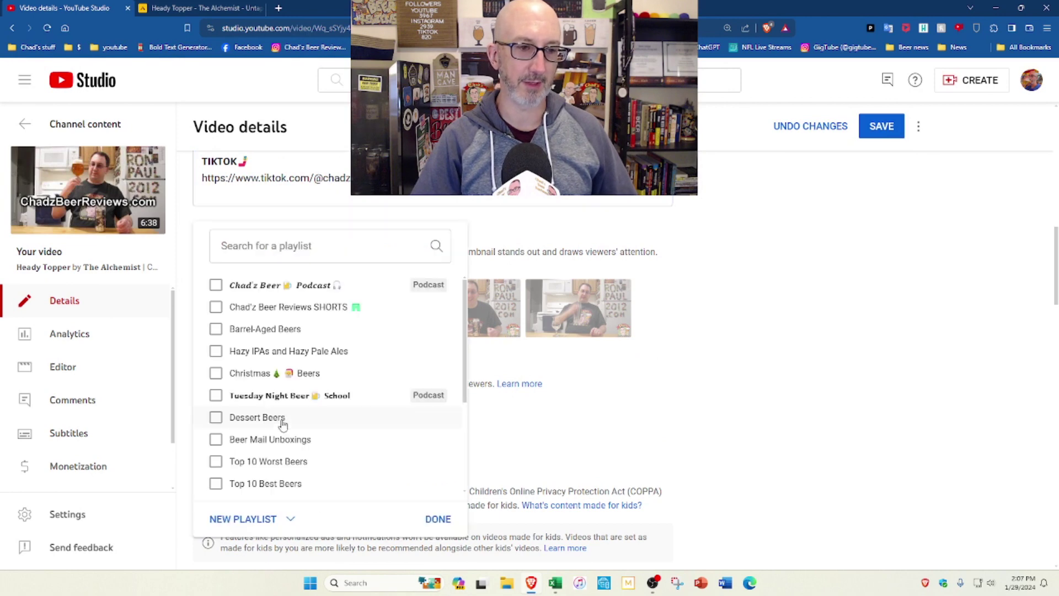
left_click(216, 352)
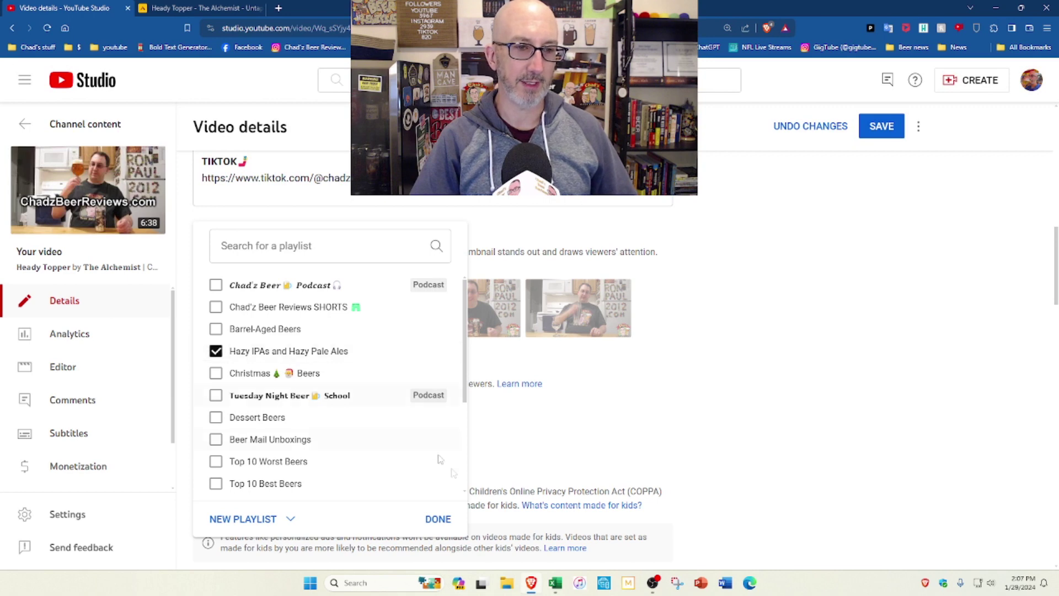
left_click(438, 519)
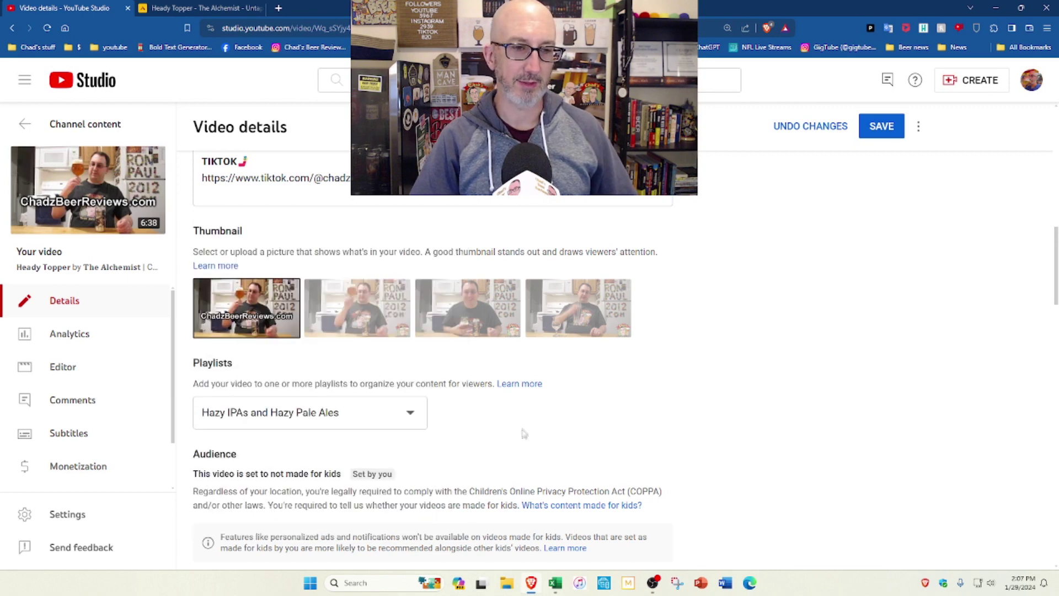
Step: Remove the video from the Hazy IPAs and Hazy Pale Ales playlist, leaving no playlist selected
left_click(380, 412)
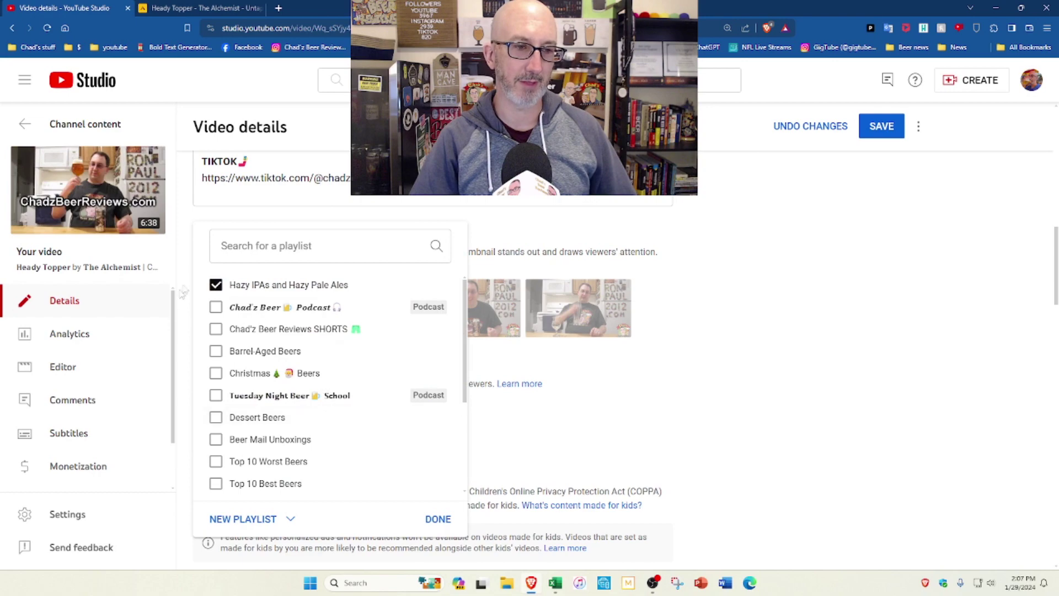
left_click(216, 285)
left_click(458, 521)
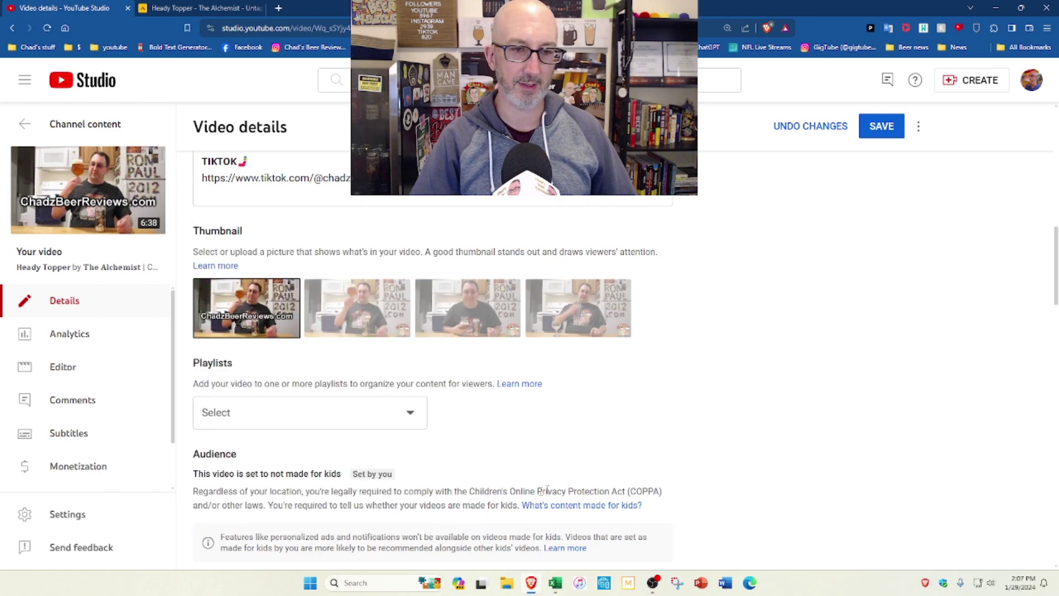
Step: Add the video tags "heady topper", "heady topper by the alchemist", "heady topper hazy ipa" and "heady topper double ipa"
scroll(546, 441, "down", 6)
scroll(427, 309, "down", 8)
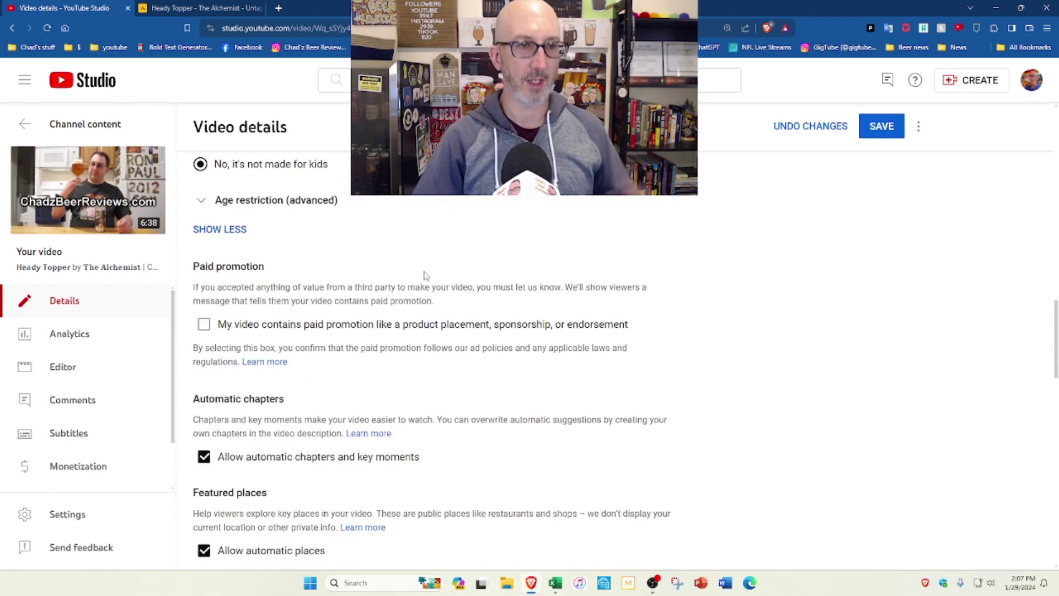
left_click(270, 302)
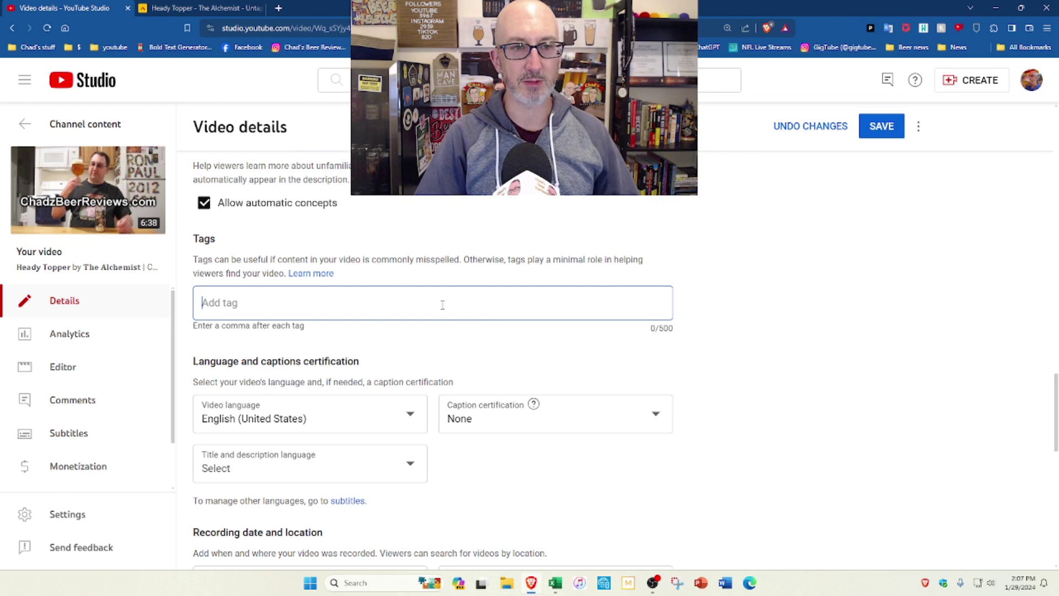
left_click_drag(463, 258, 524, 247)
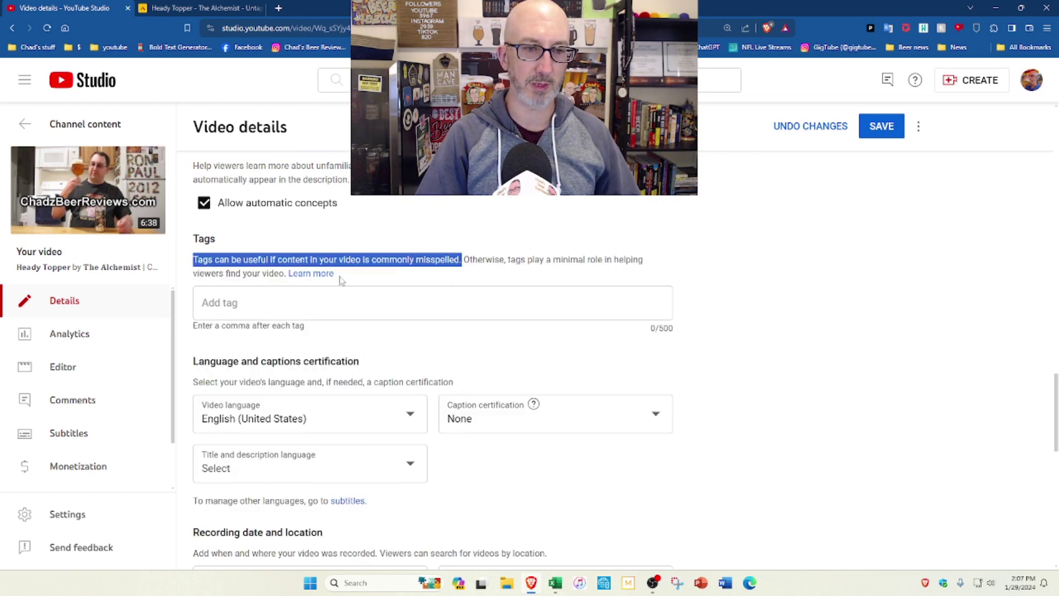
left_click(316, 304)
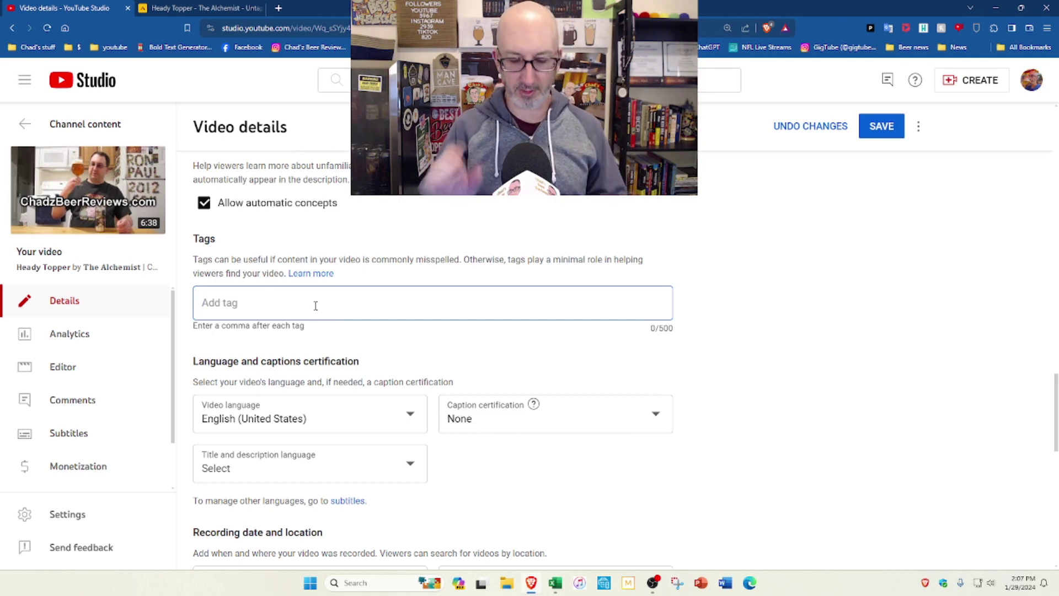
type("heady topper,heady topper by the alchemist,heady topper hazy ipa,heady topper double ipa")
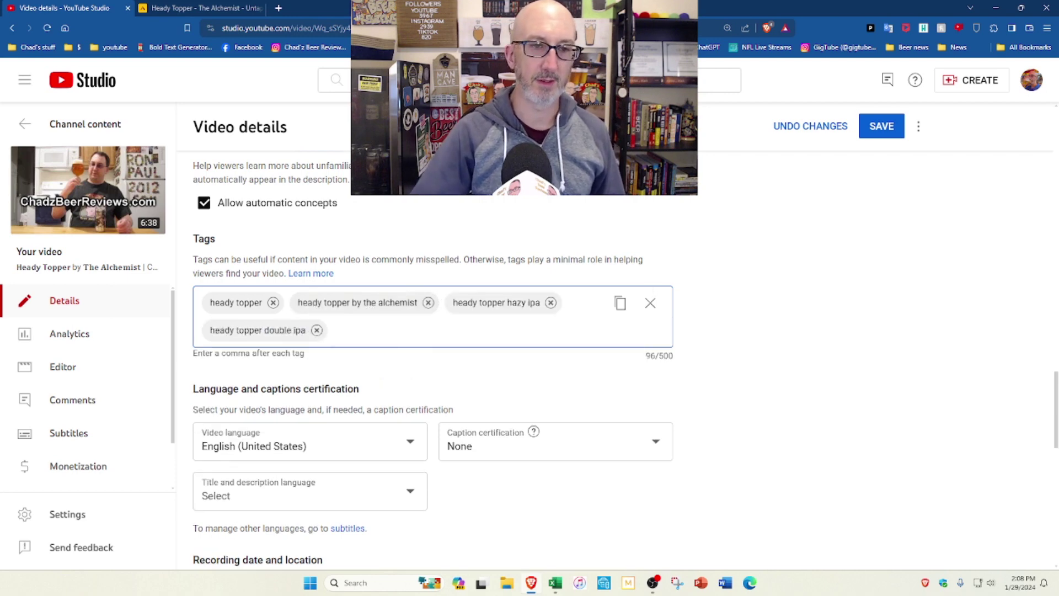
Step: Add the review-related tags "heady topper beer review" and "heady topper honest review"
type(",heady t")
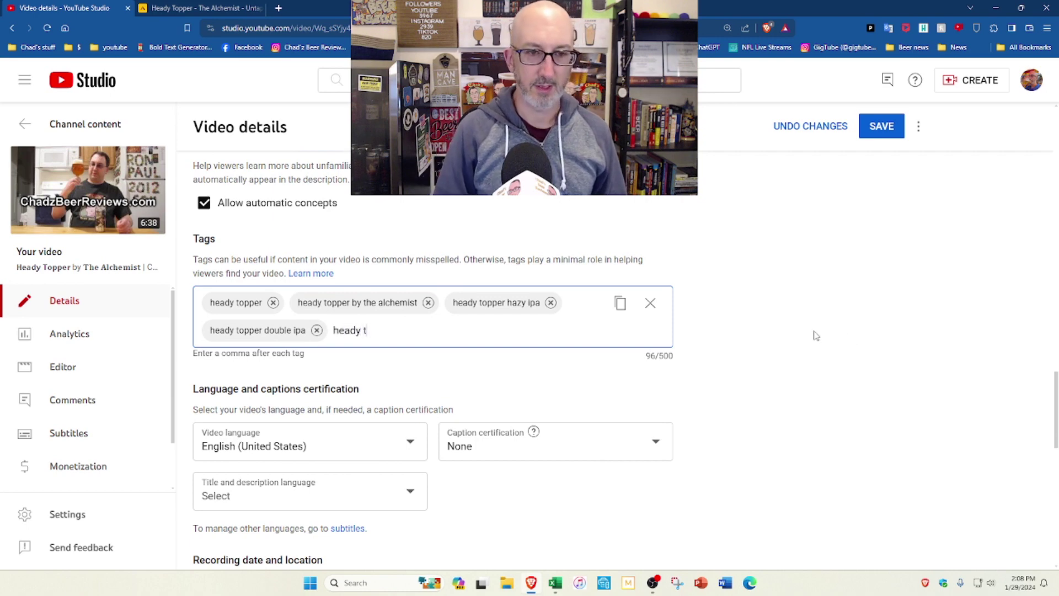
type("opper beer rev")
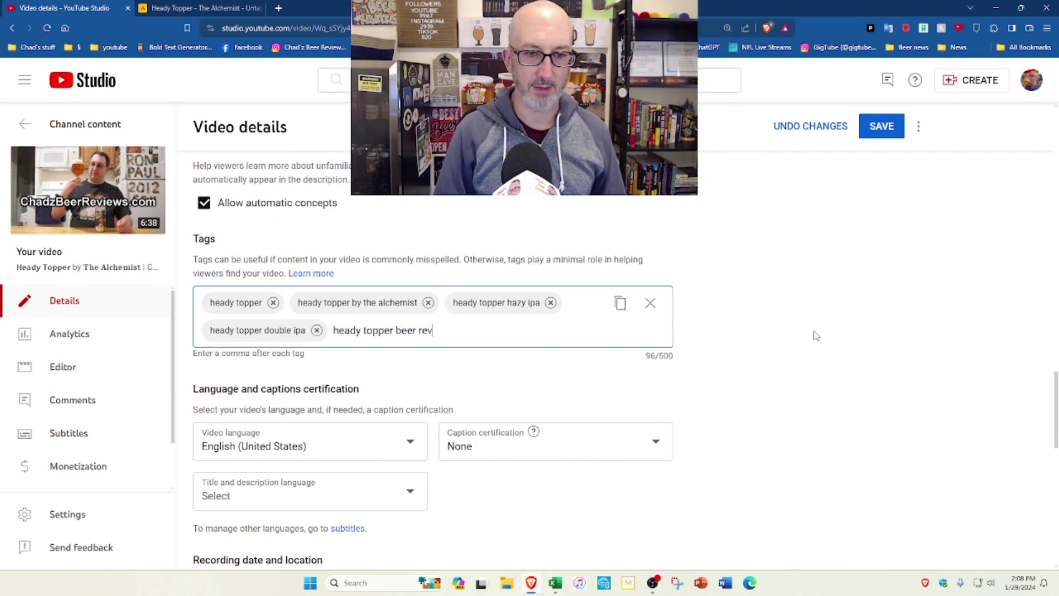
type("iew,heady t")
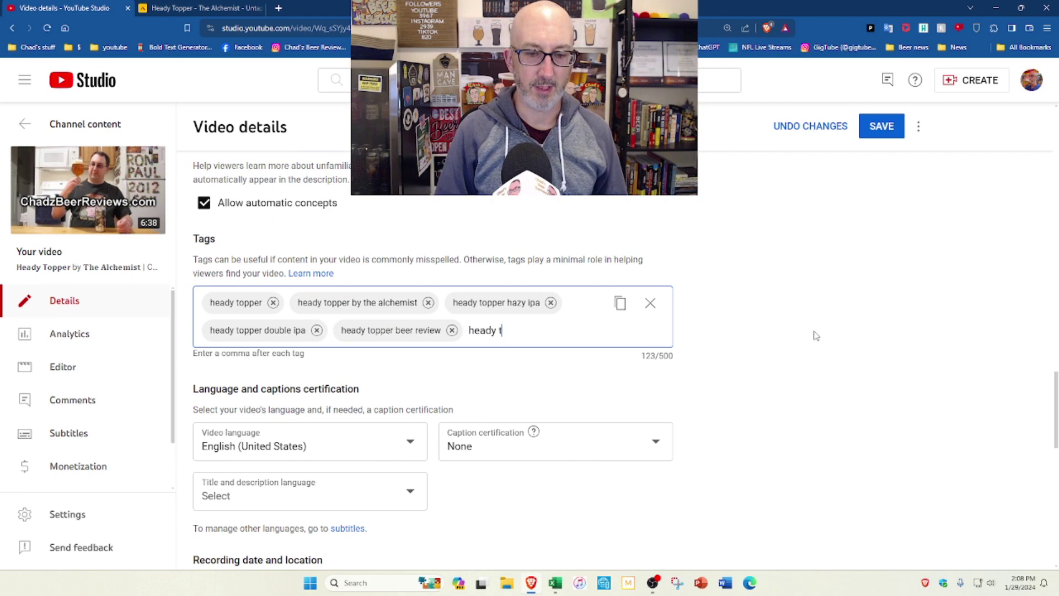
type("opper honest review")
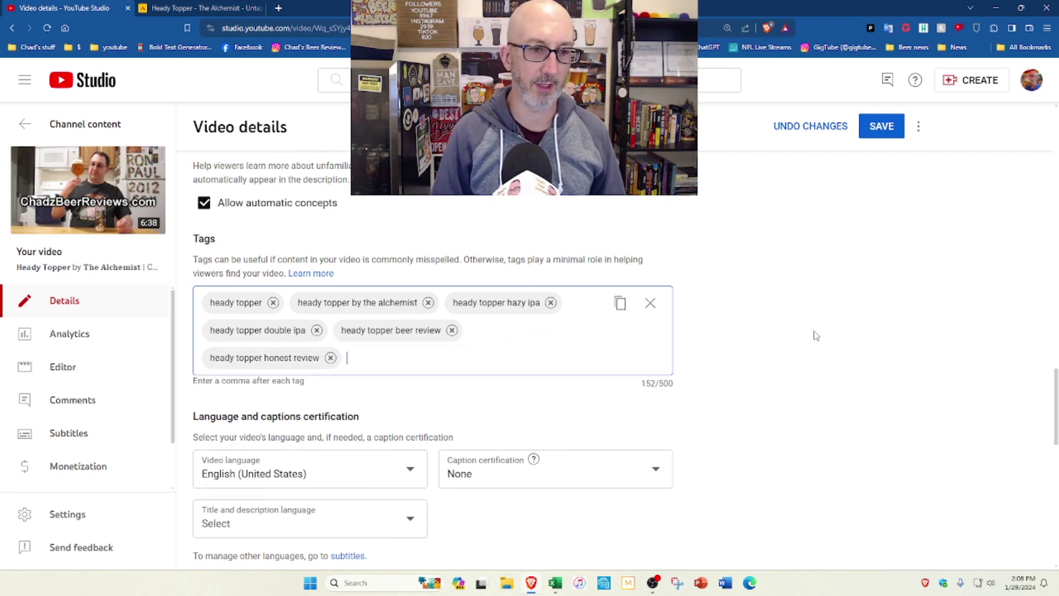
Step: Add the brewery-first tags "the alchemist heady topper" and "the alchemist's heady topper"
type(",the ")
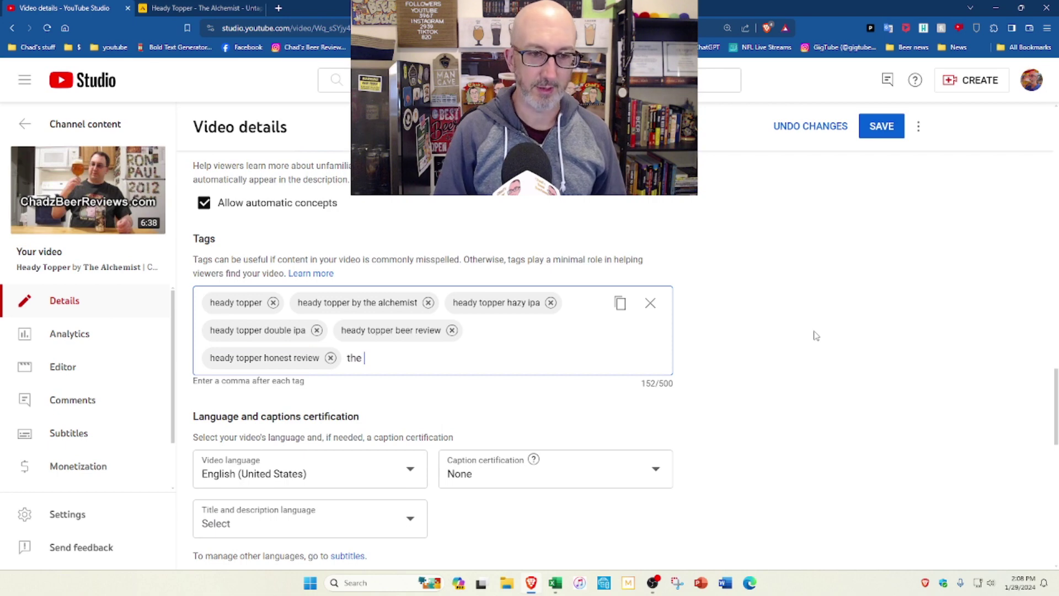
type("alchemist head")
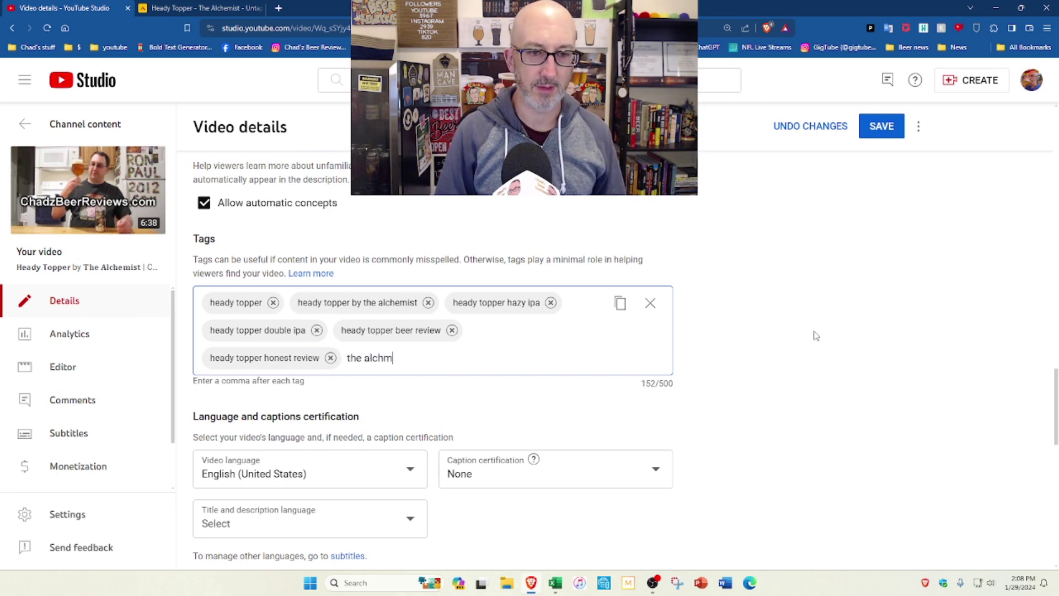
type("y topp")
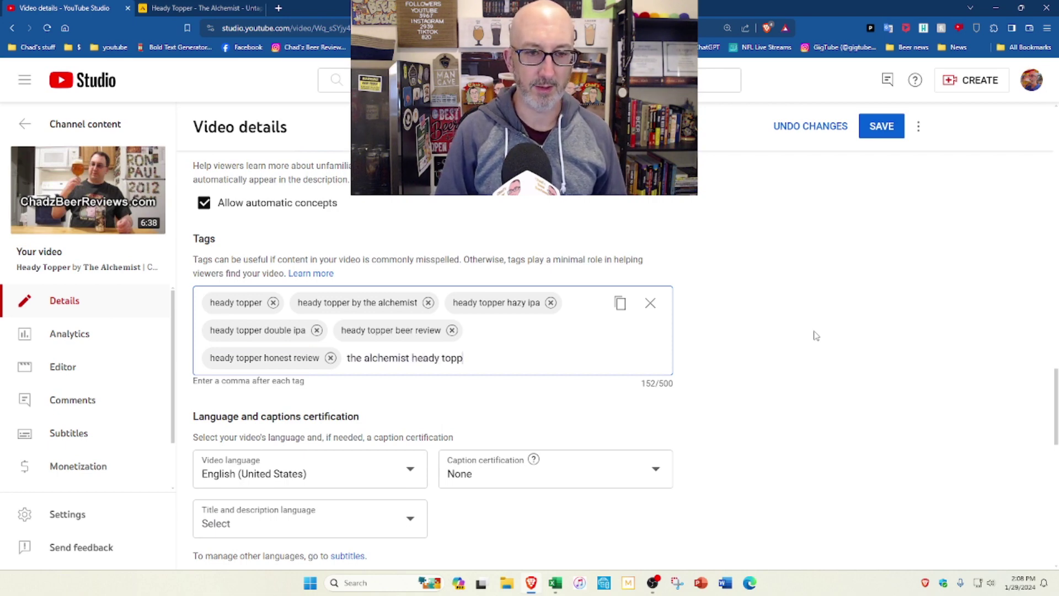
type("er,the ")
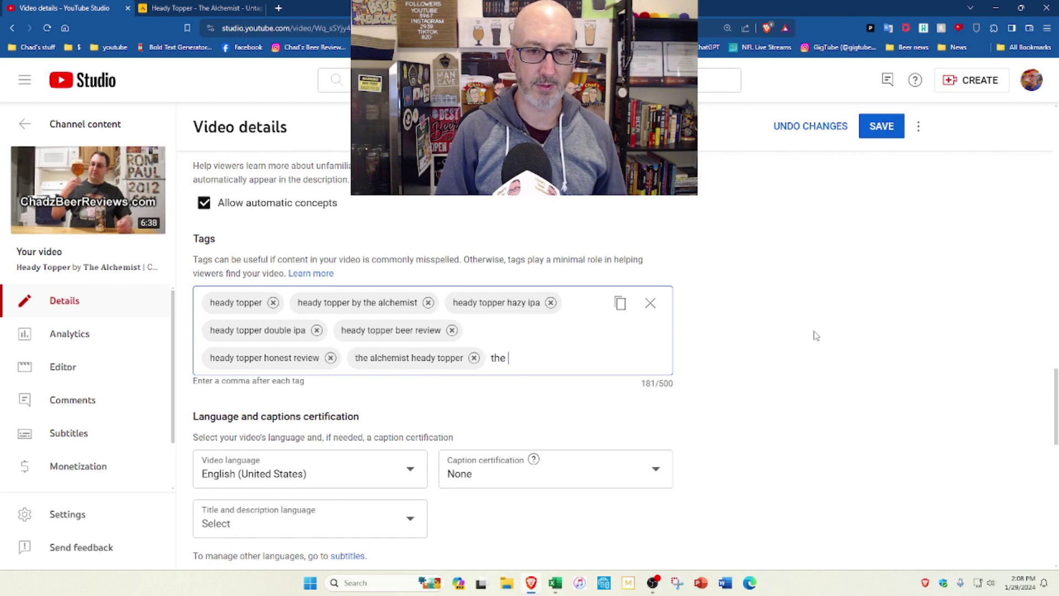
type("alchemist's ")
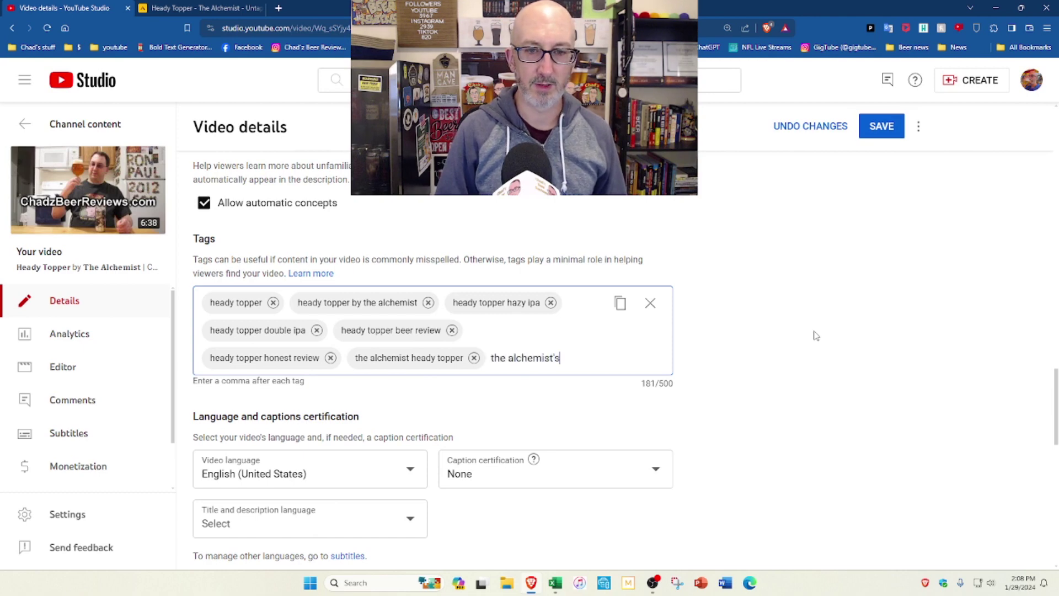
type("heady topper,")
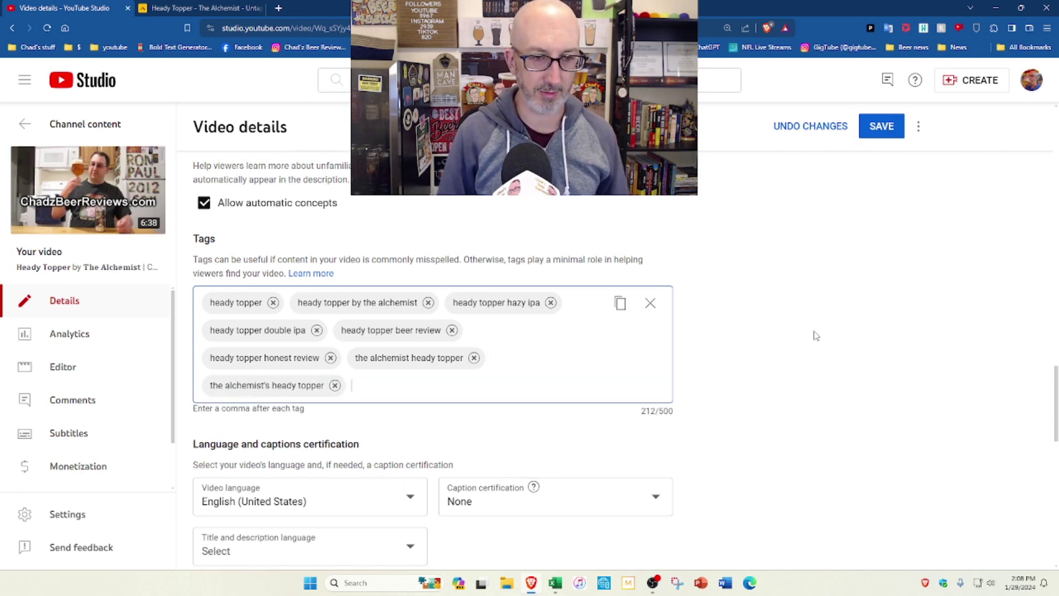
Step: Add the tags "heady topper best ipa", "best american ipas" and "best hazy ipas"
type("heady to")
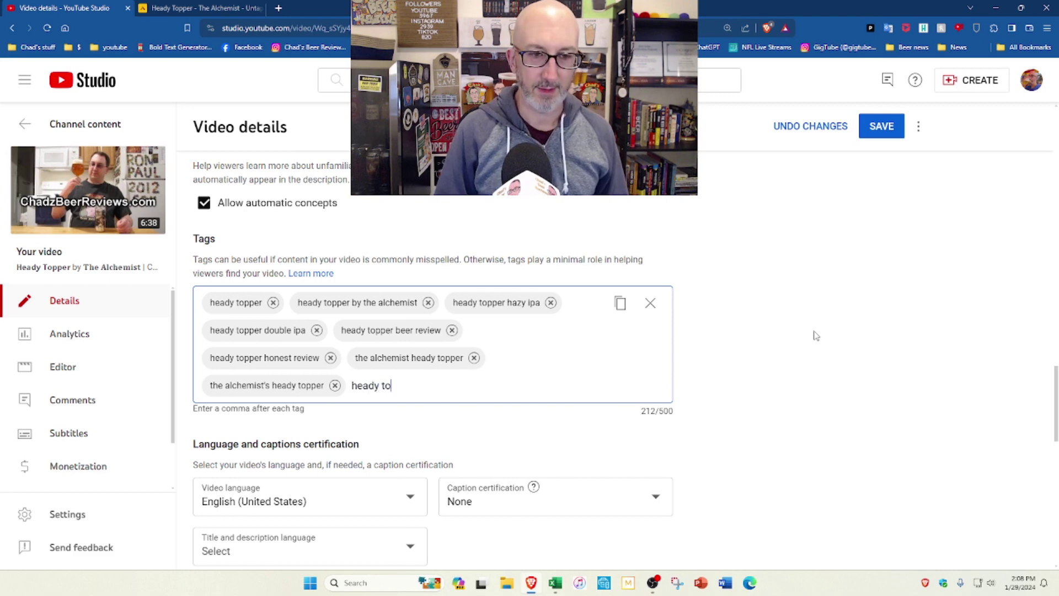
type("pper best ipa")
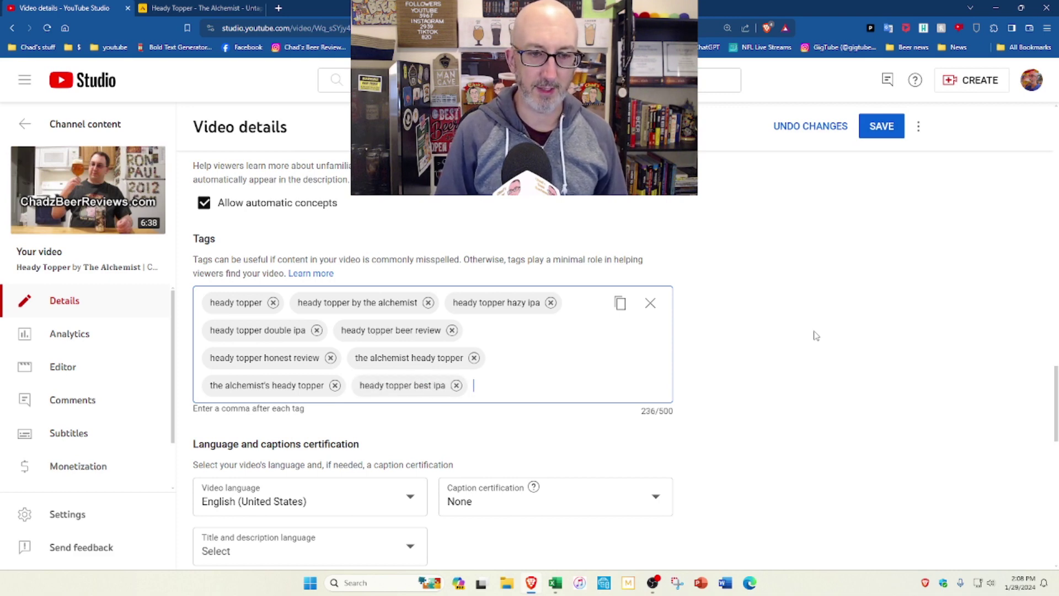
type(",best american i")
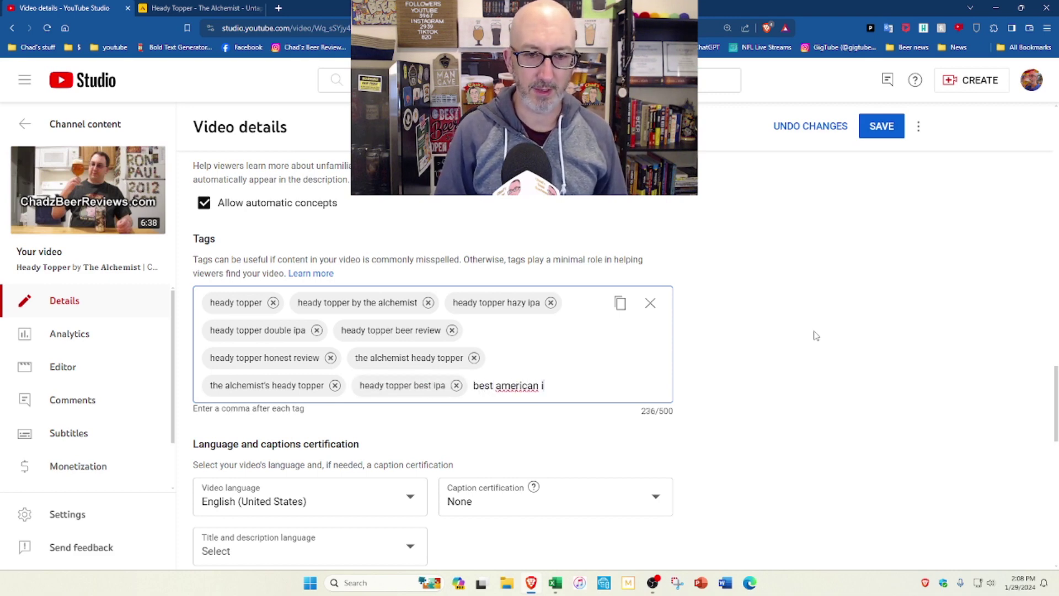
type("pas,hea")
key("BackSpace")
key("BackSpace")
key("BackSpace")
type("best i")
key("BackSpace")
type("hazy ipas")
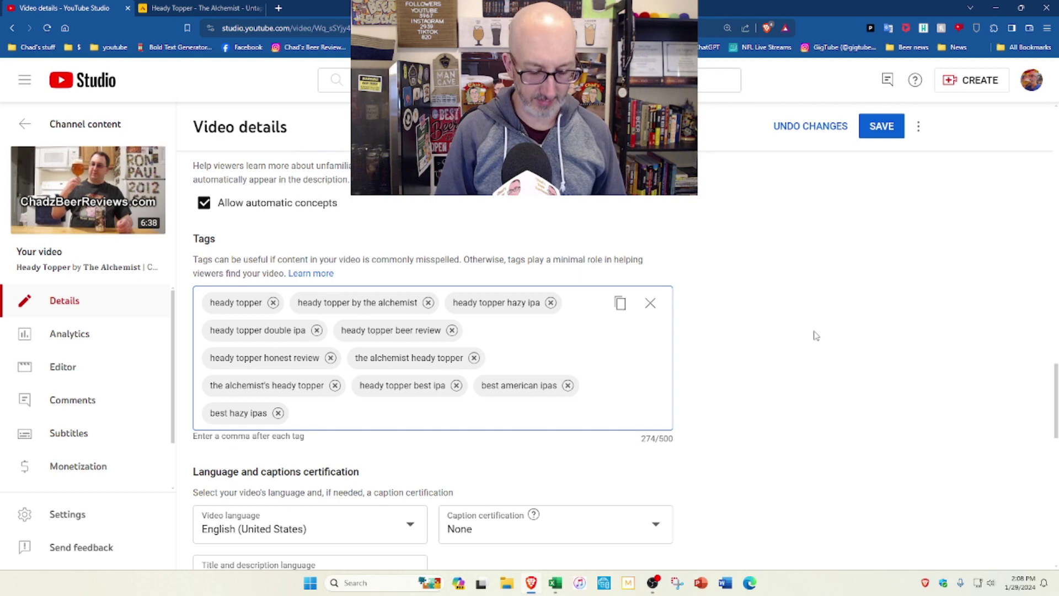
Step: Add the channel tags "chad'z beer reviews", "chad's beer review" and "chad'z head topper review", plus the tag "vermont ipa"
type(",chad'z beer")
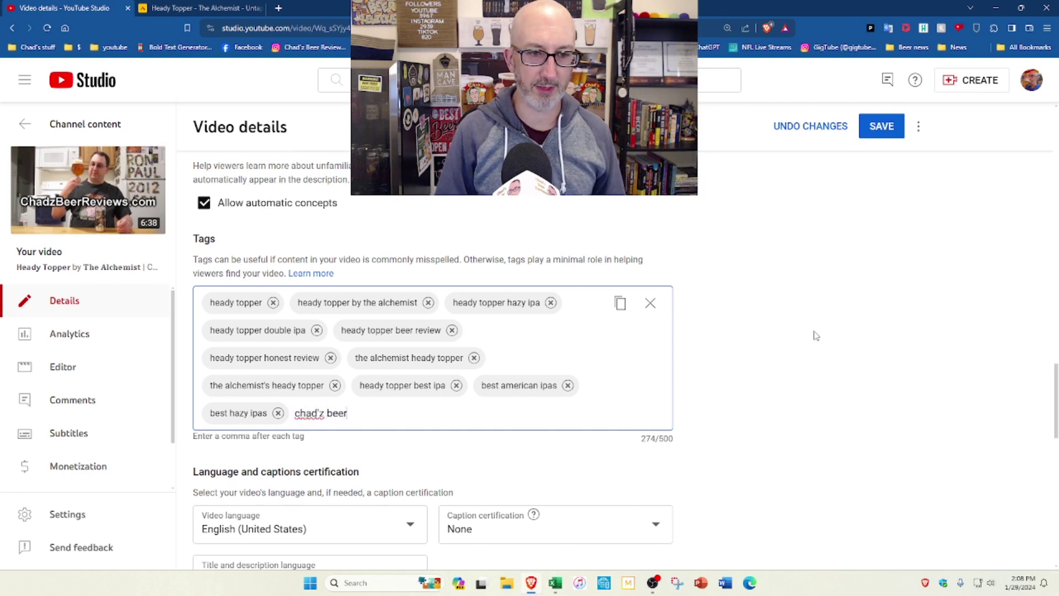
type(" reviews,chad's beer")
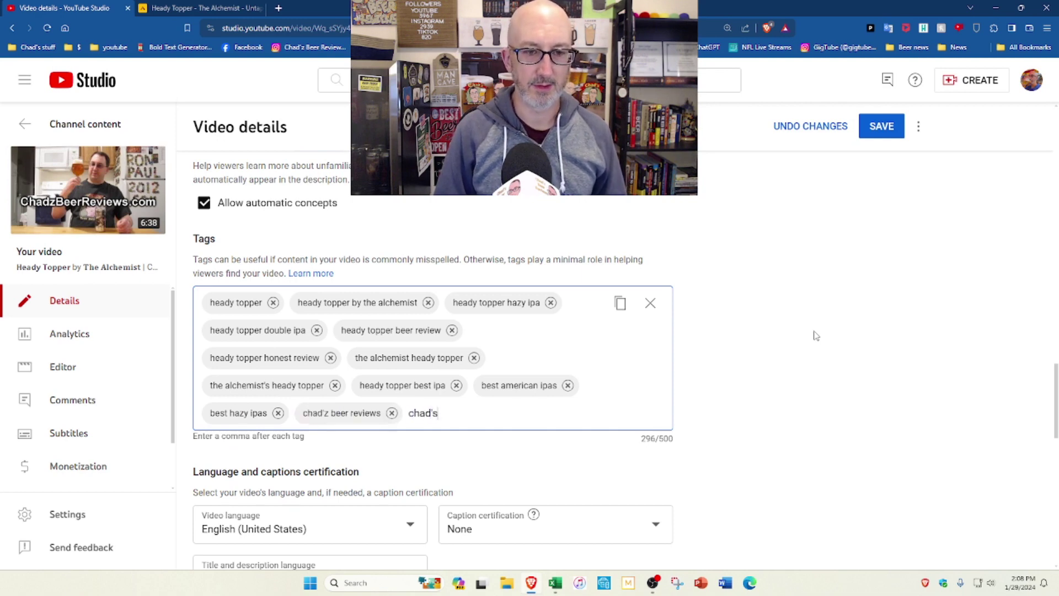
type(" review,ch")
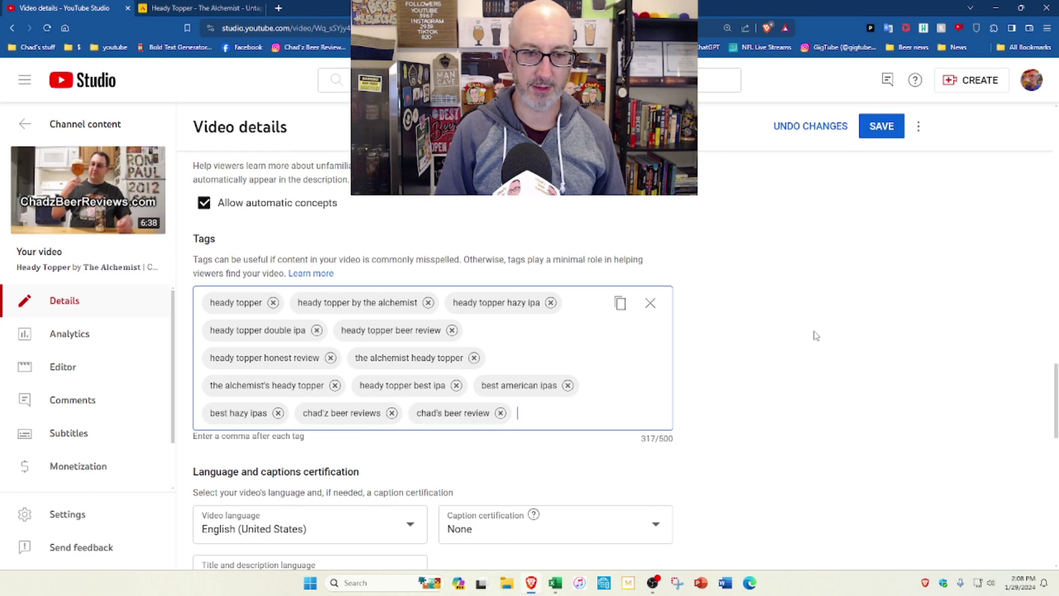
type("ad'z ")
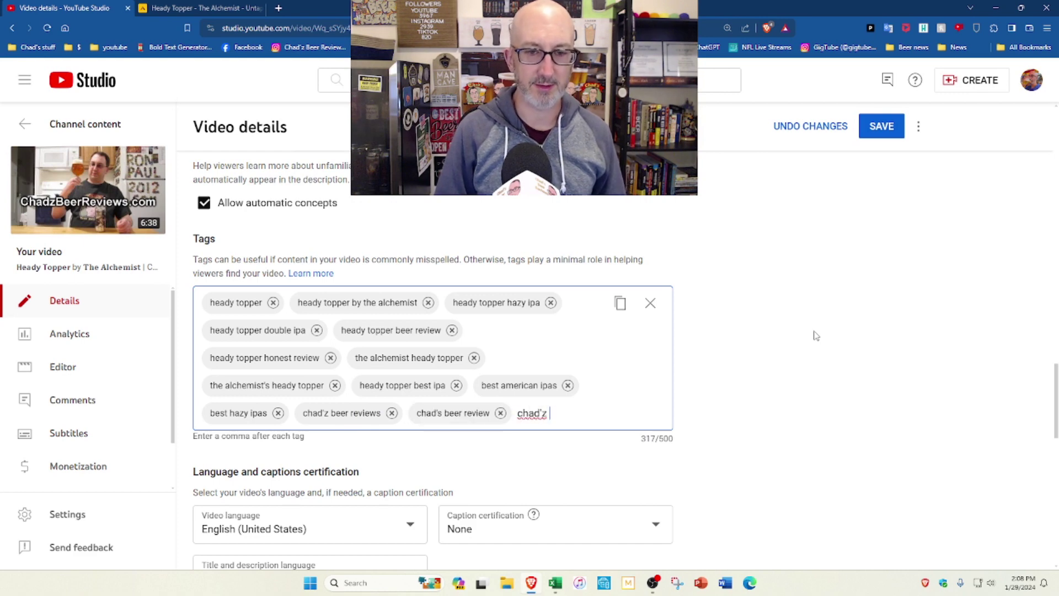
type("head topper review,")
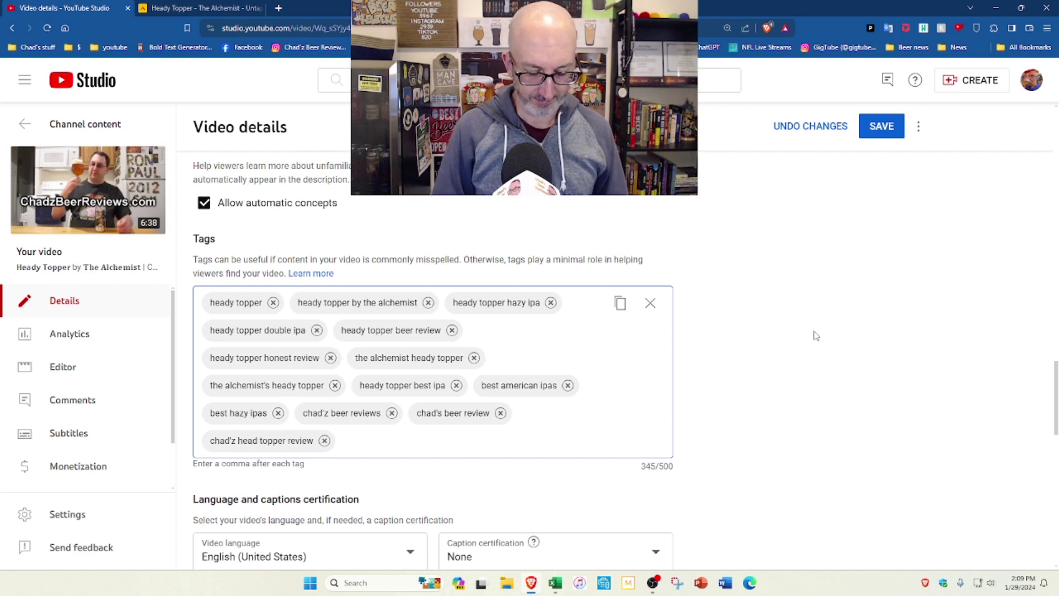
type("vermont ipa,")
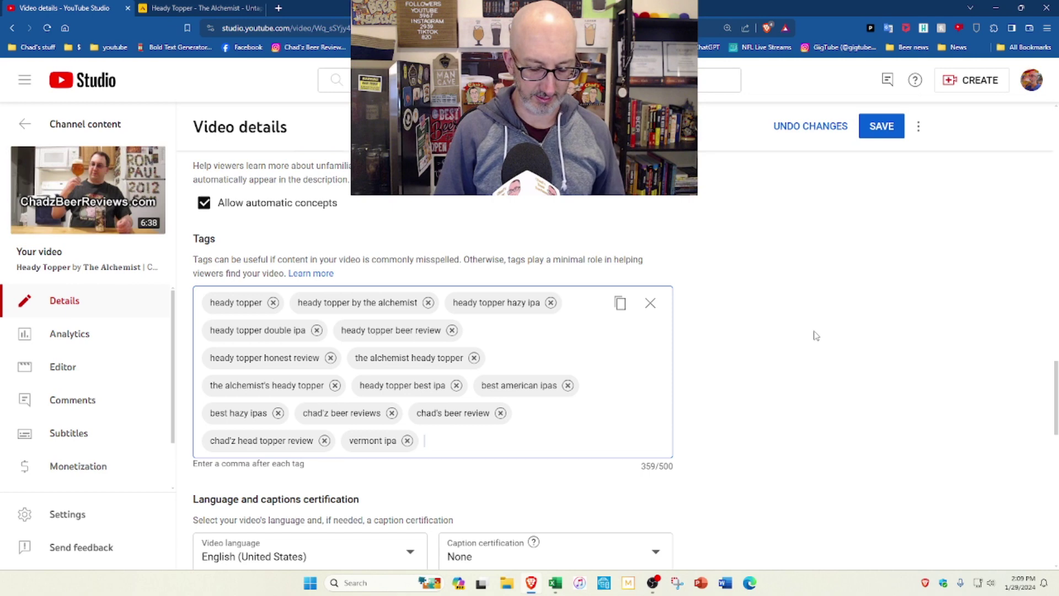
Step: Add the misspelled search tags "heddy topper" and "heady toper"
type("heddy tope")
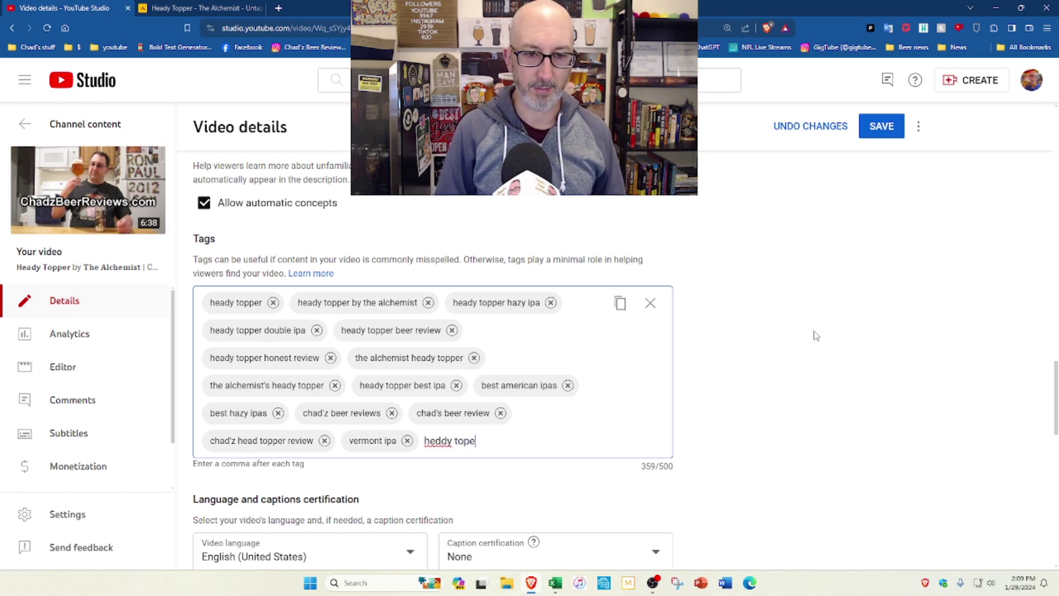
type("er,heady toper")
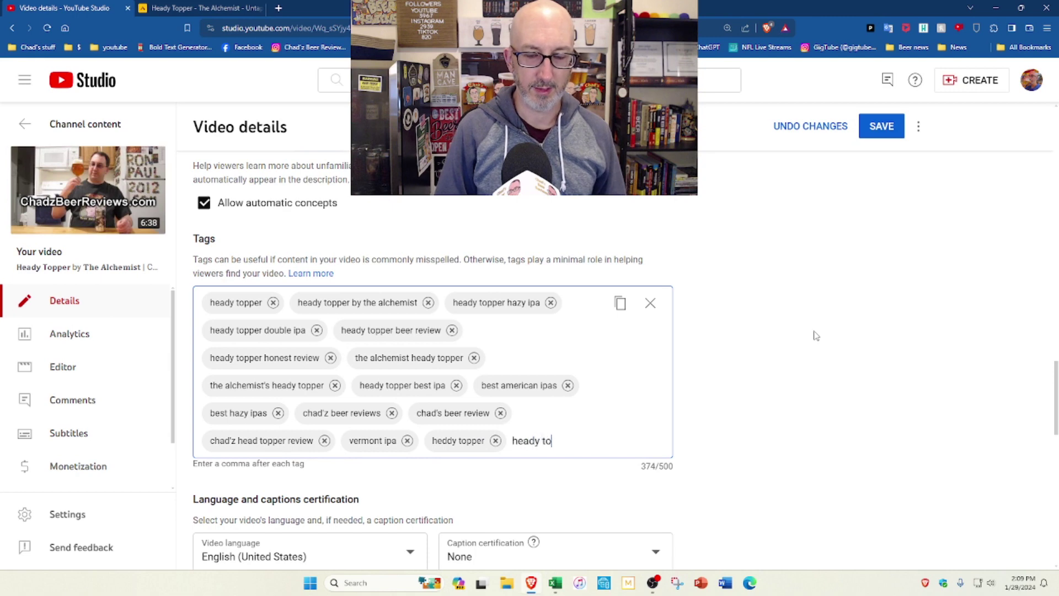
type(",")
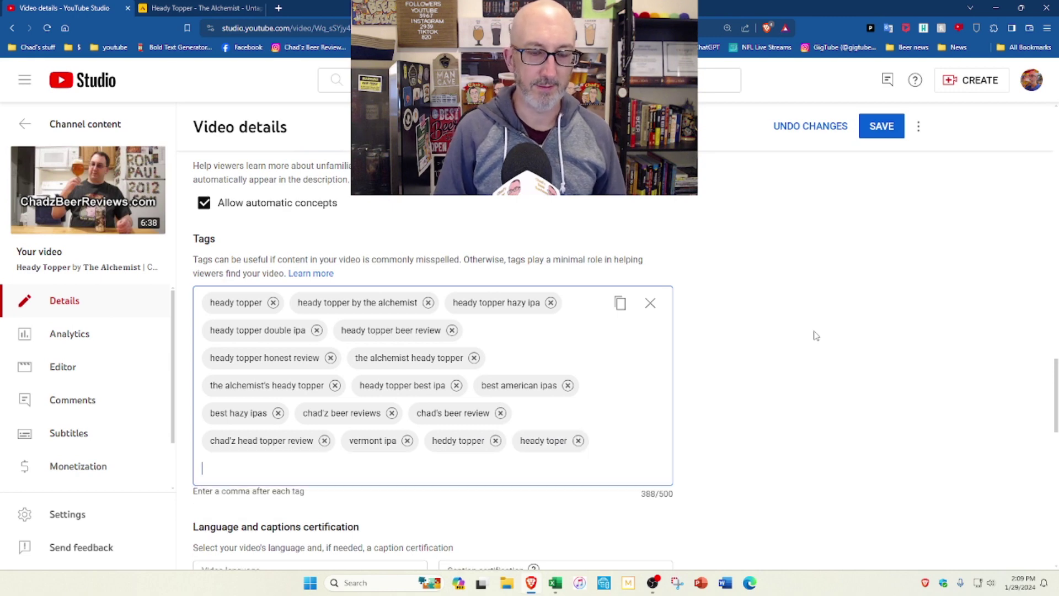
Step: Add the misspelled brewery tag "the alechemist"
type("alech")
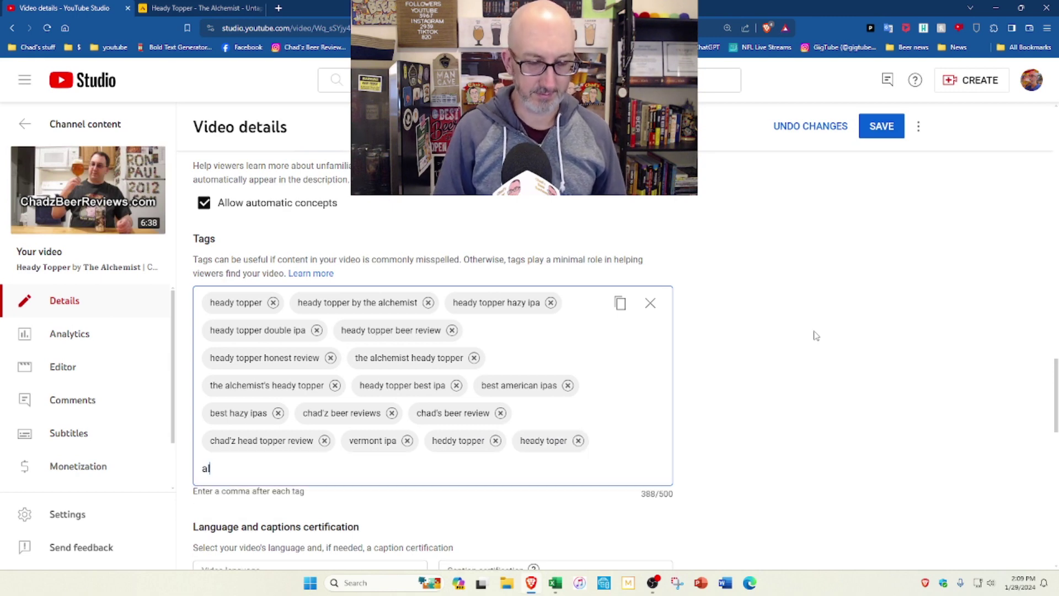
key("BackSpace")
key("BackSpace")
key("BackSpace")
key("BackSpace")
type("the")
key("BackSpace")
key("BackSpace")
key("BackSpace")
key("BackSpace")
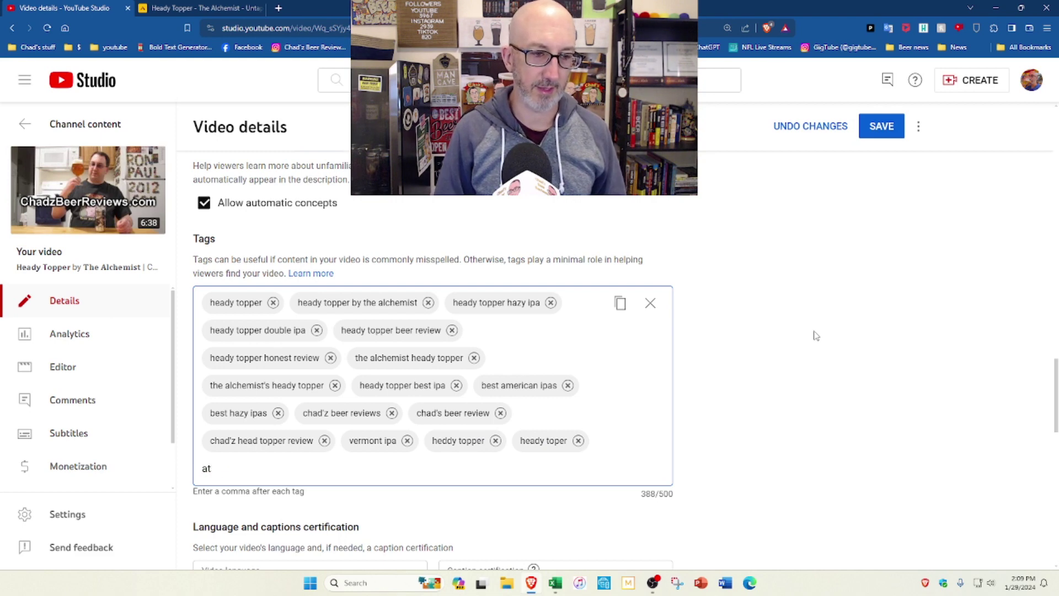
type("the alechemis")
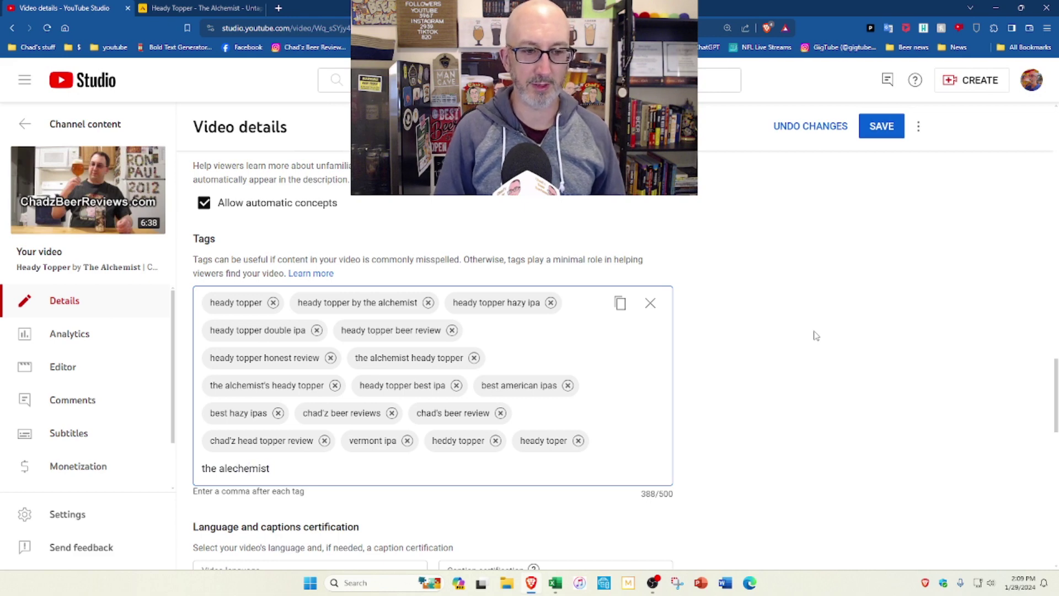
type(",")
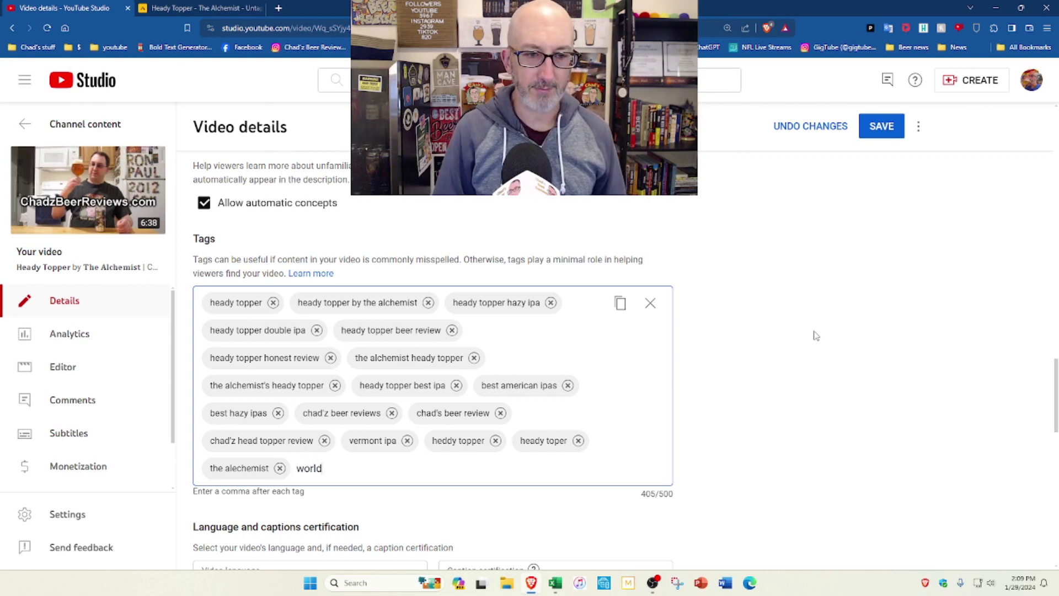
Step: Add the tags "world's best ipa", "first hazy ipa", "best double ipa" and "heady topper vs pliny the elder", and save the video details
type("world's best ipa,")
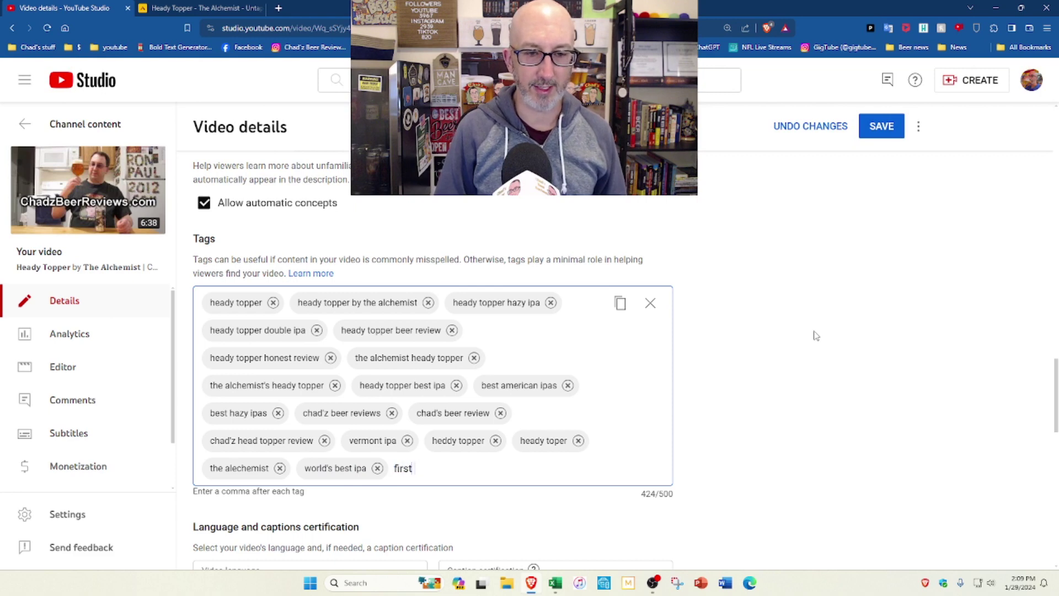
type("first hazy ipa,")
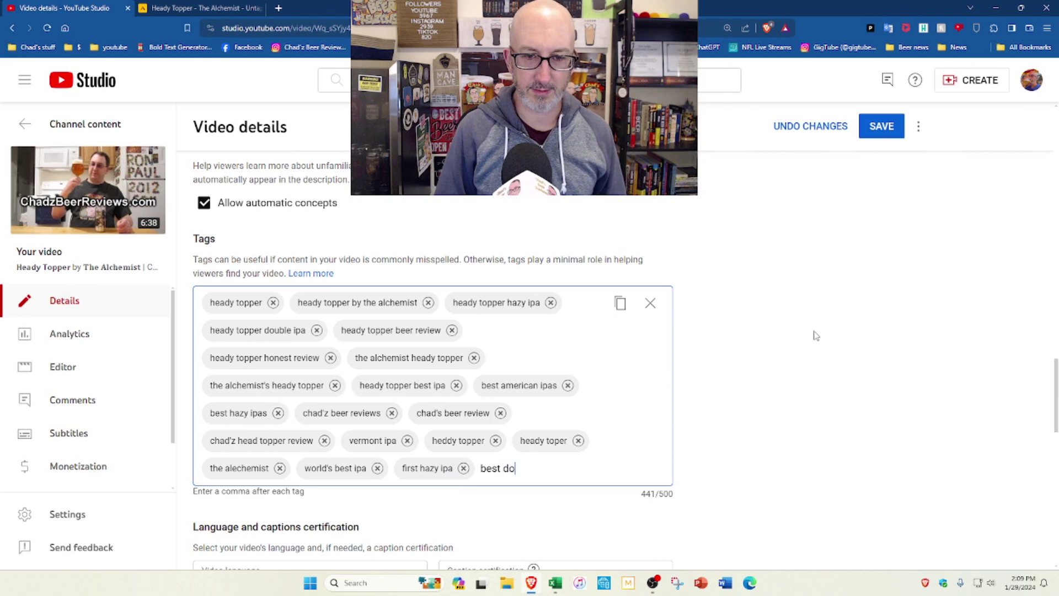
type("best double ipa,")
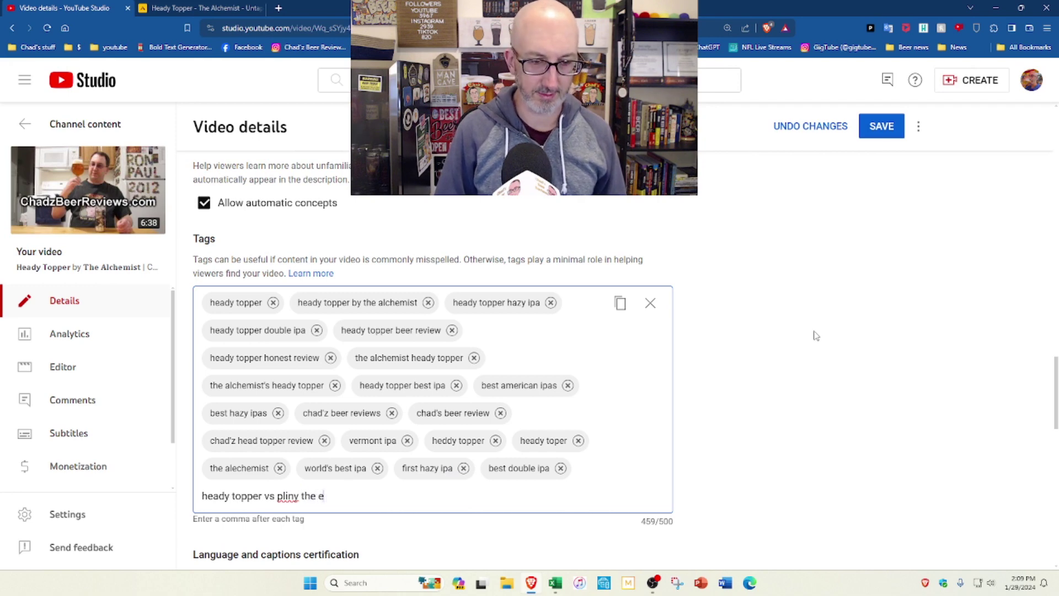
type(",")
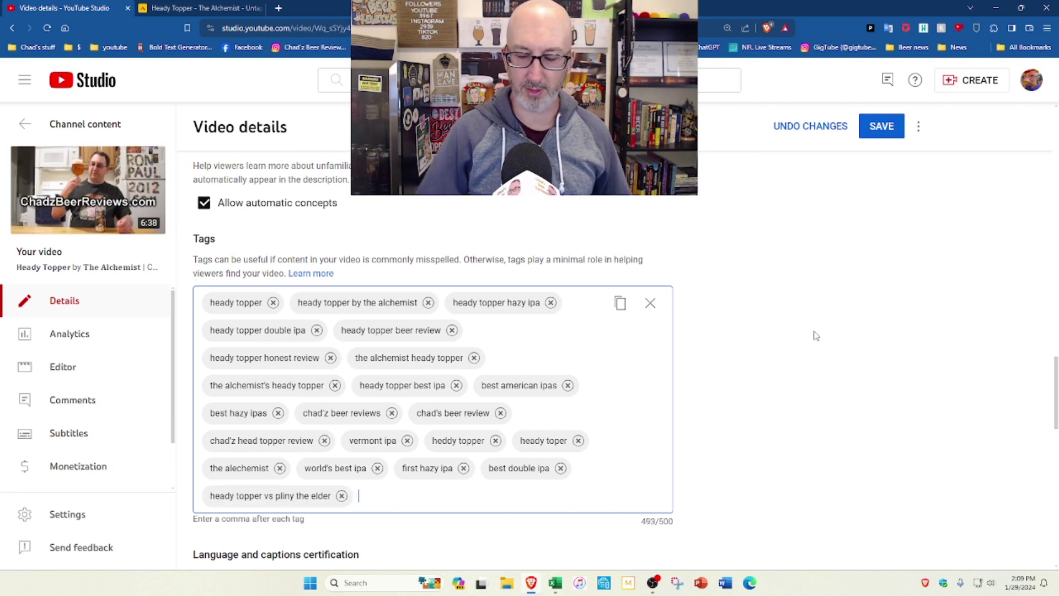
left_click(864, 133)
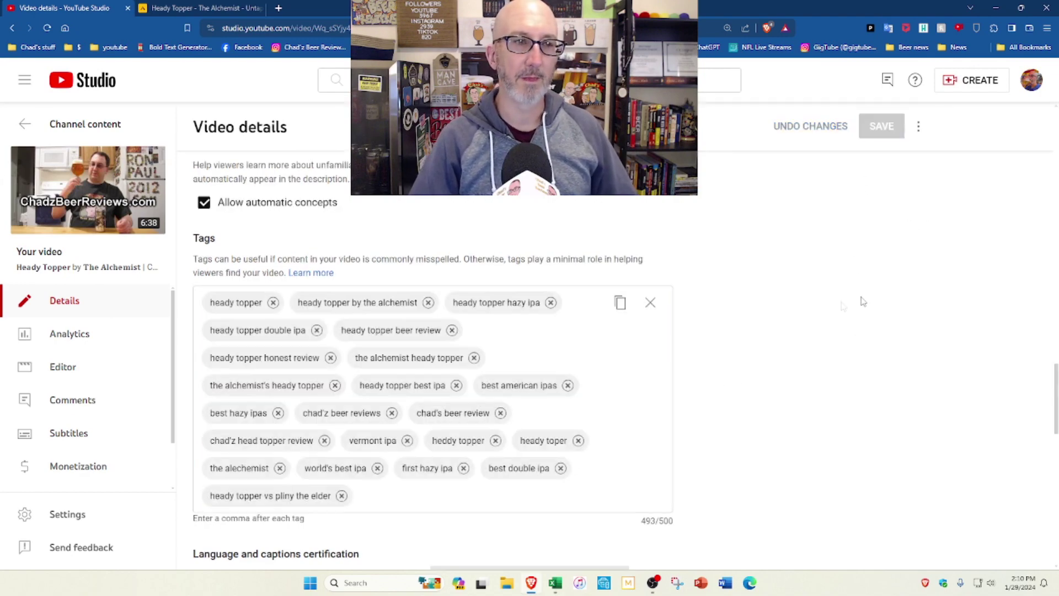
Step: Delete the three existing end screen elements, import the end screen from the latest video instead, and save it
scroll(766, 371, "up", 15)
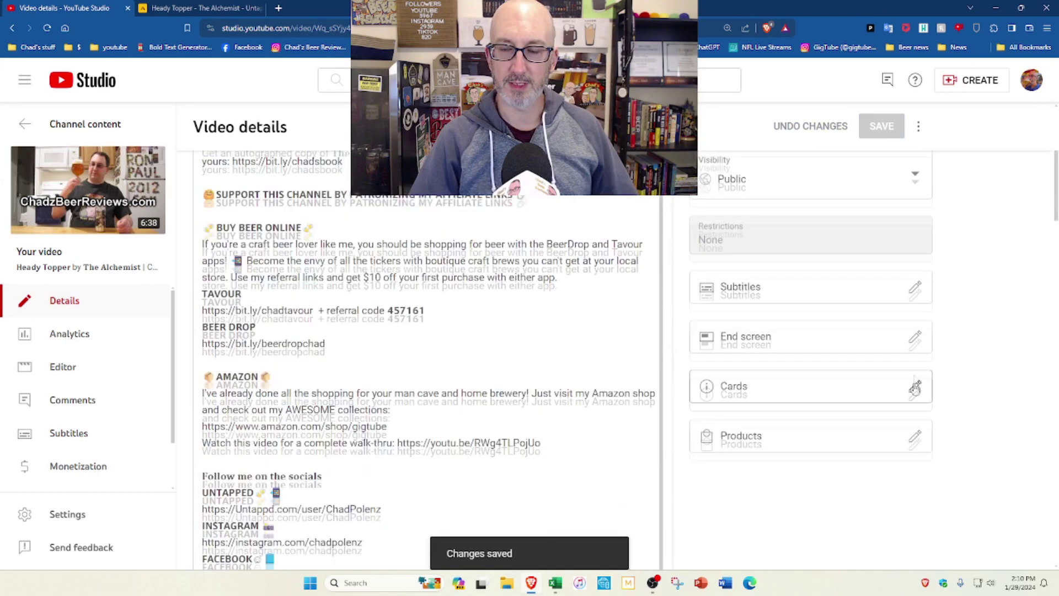
scroll(882, 408, "up", 2)
scroll(802, 457, "down", 1)
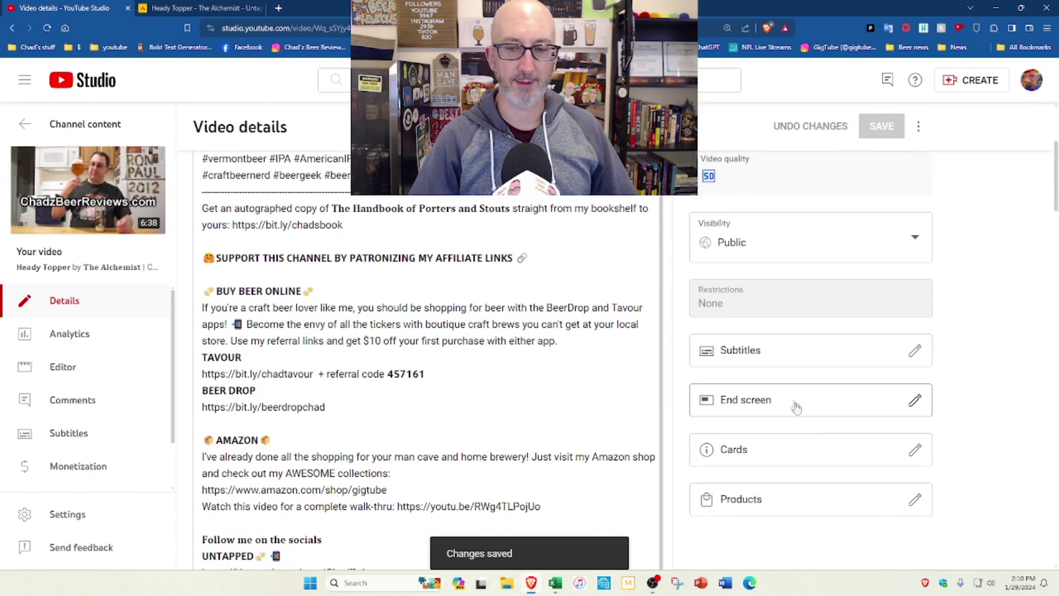
left_click(780, 403)
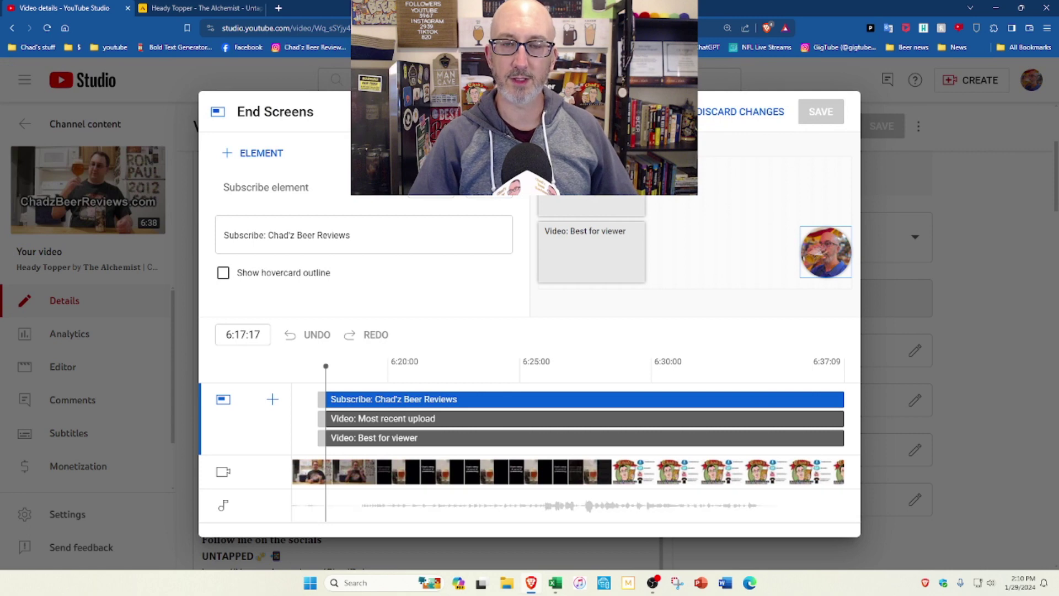
left_click(393, 194)
left_click(393, 194)
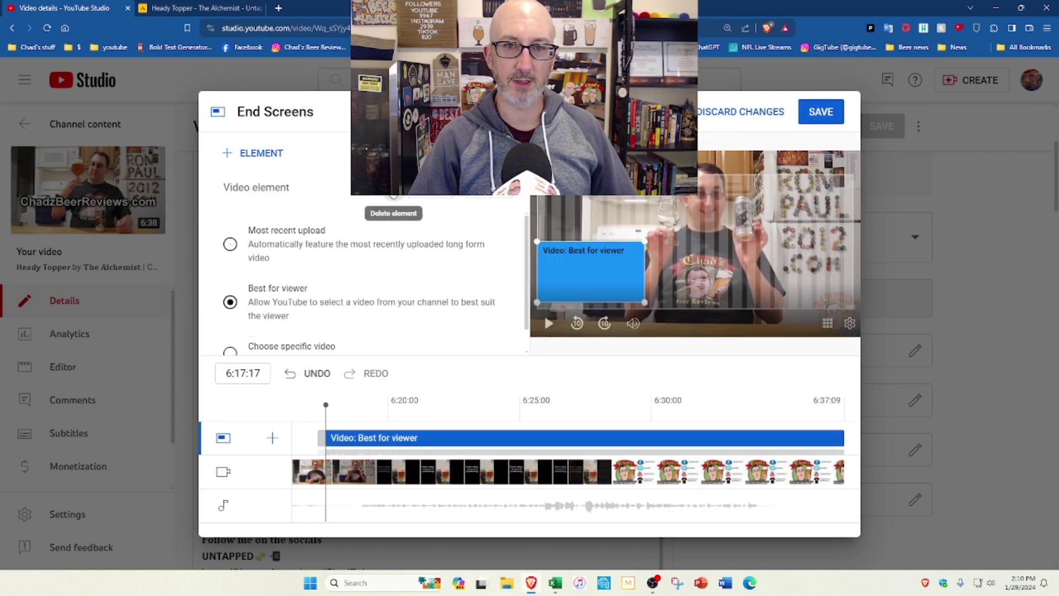
left_click(394, 194)
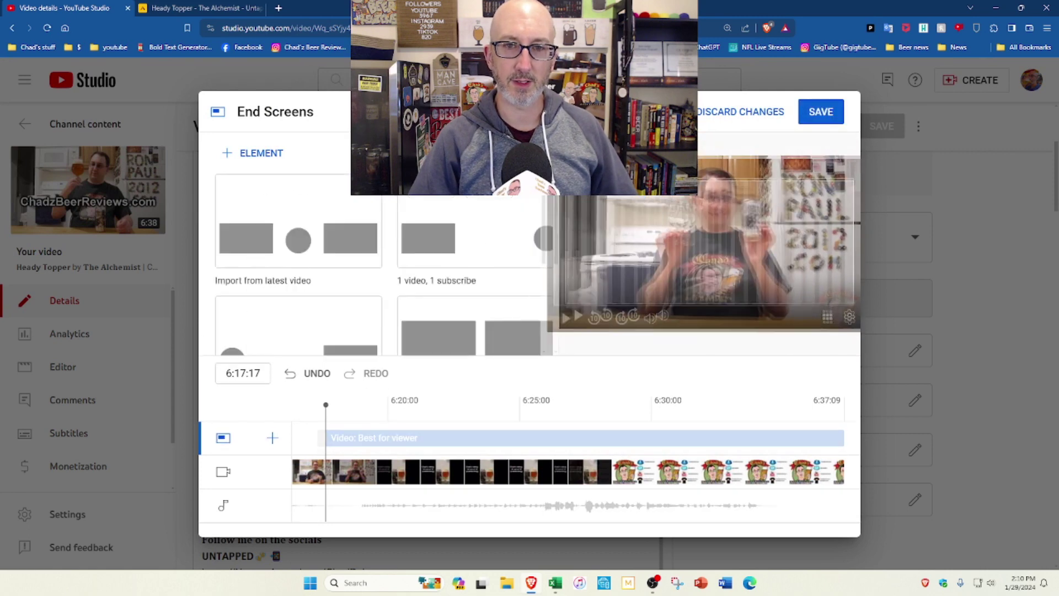
left_click(322, 196)
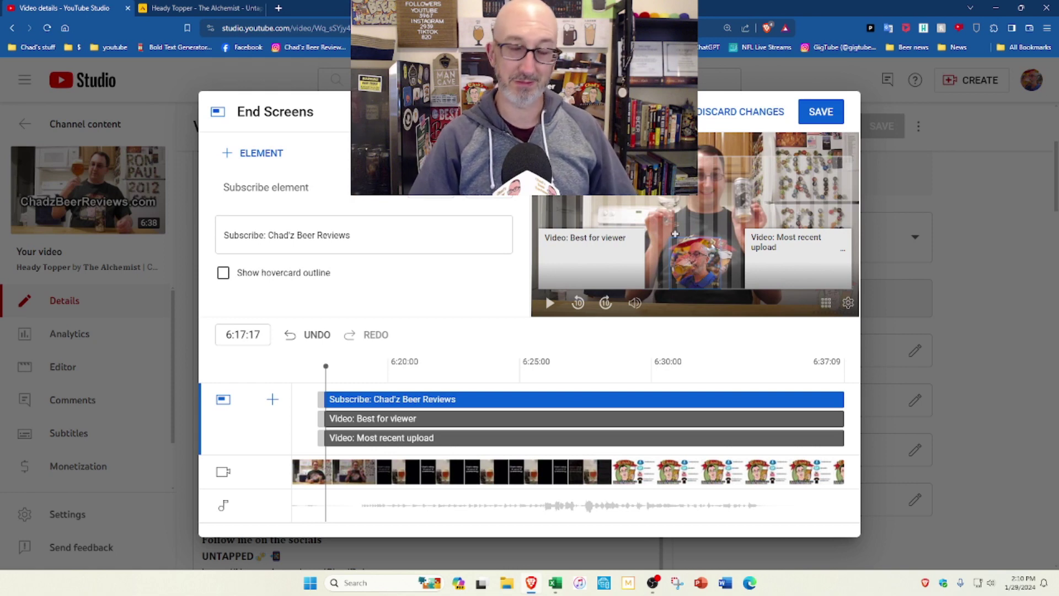
left_click(821, 114)
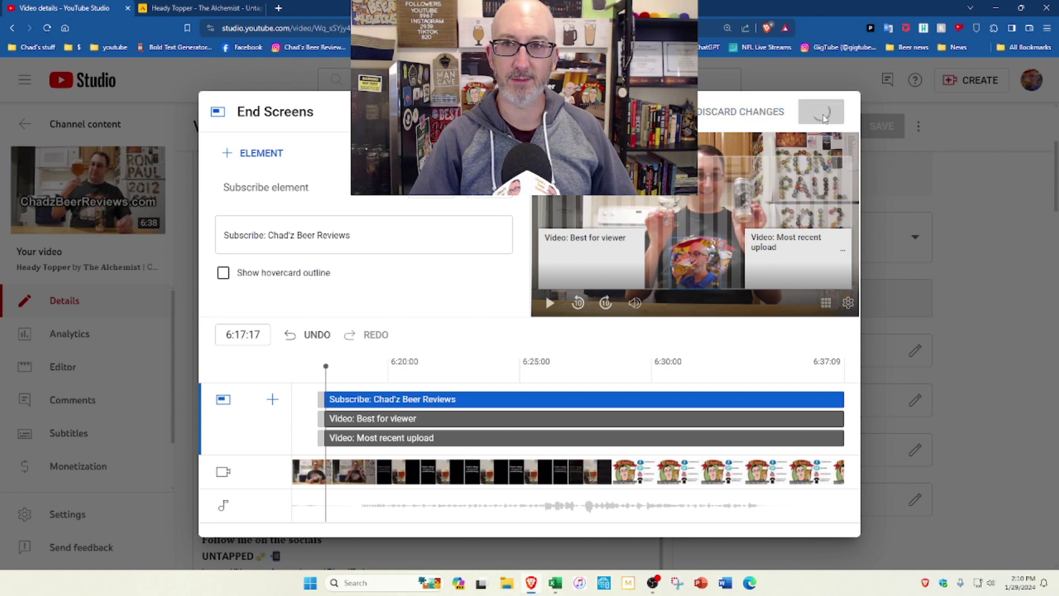
Step: Open the video's cards and check which videos the first three cards link to
scroll(988, 331, "down", 2)
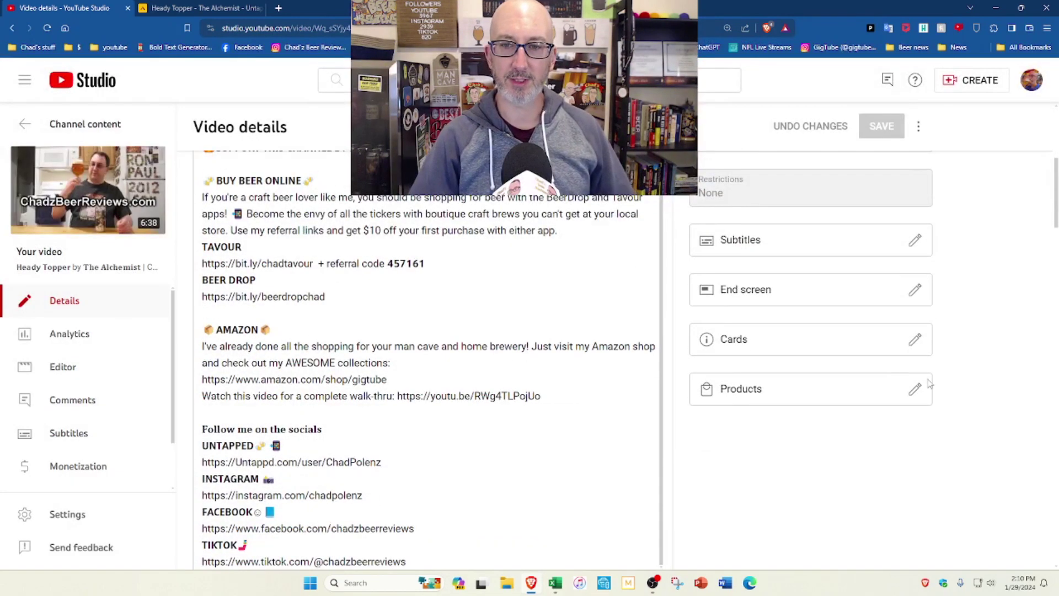
left_click(789, 345)
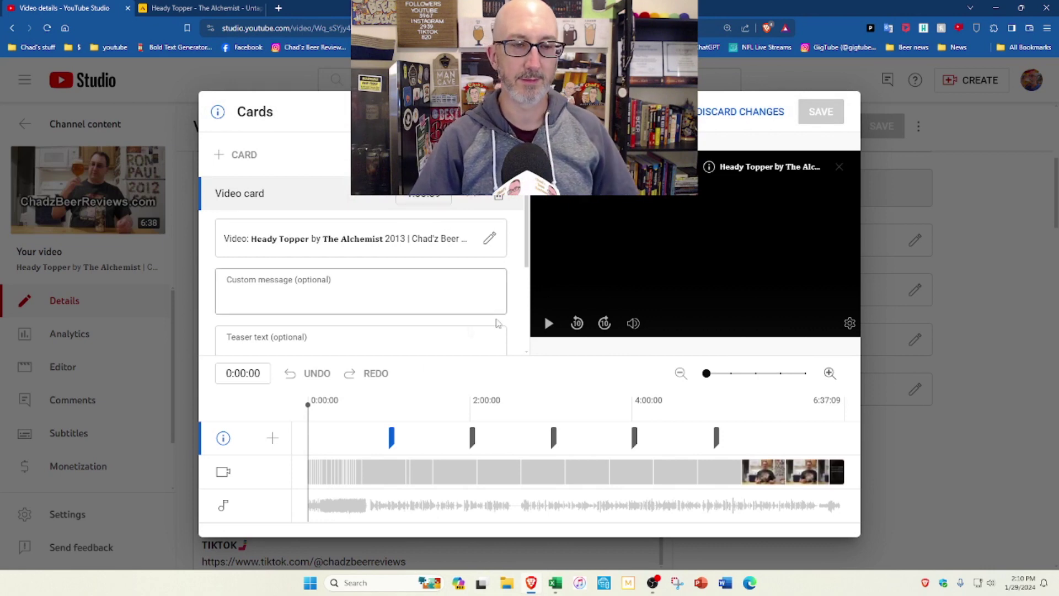
left_click(391, 436)
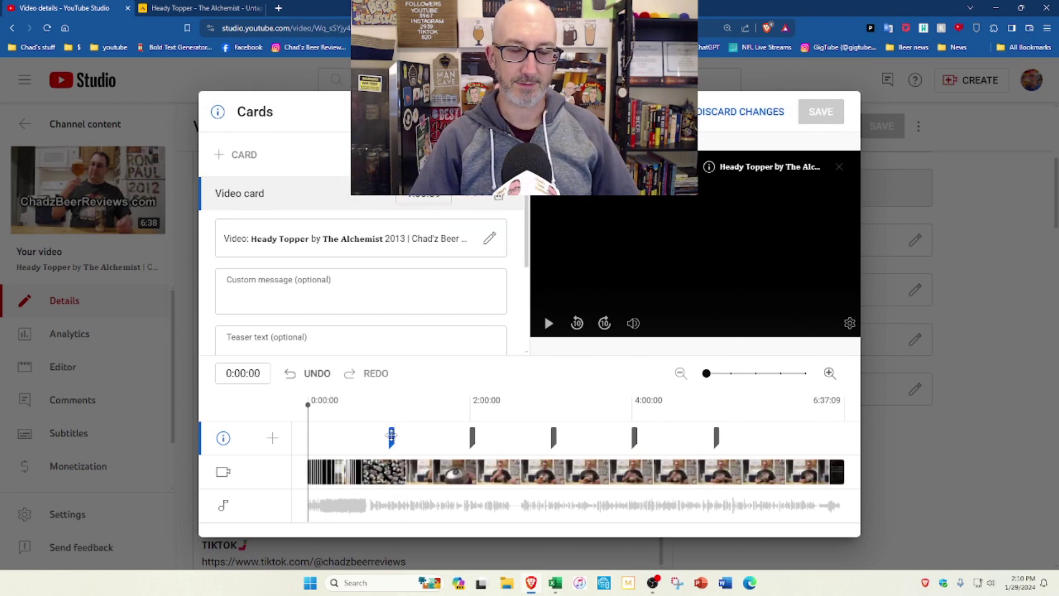
scroll(392, 253, "down", 3)
scroll(364, 236, "up", 3)
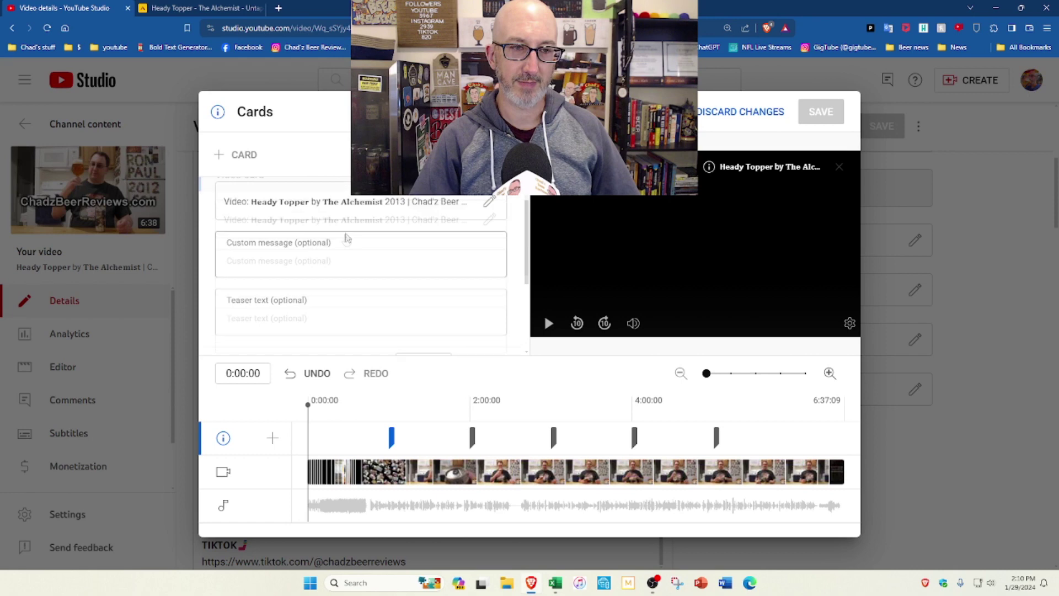
scroll(380, 250, "down", 4)
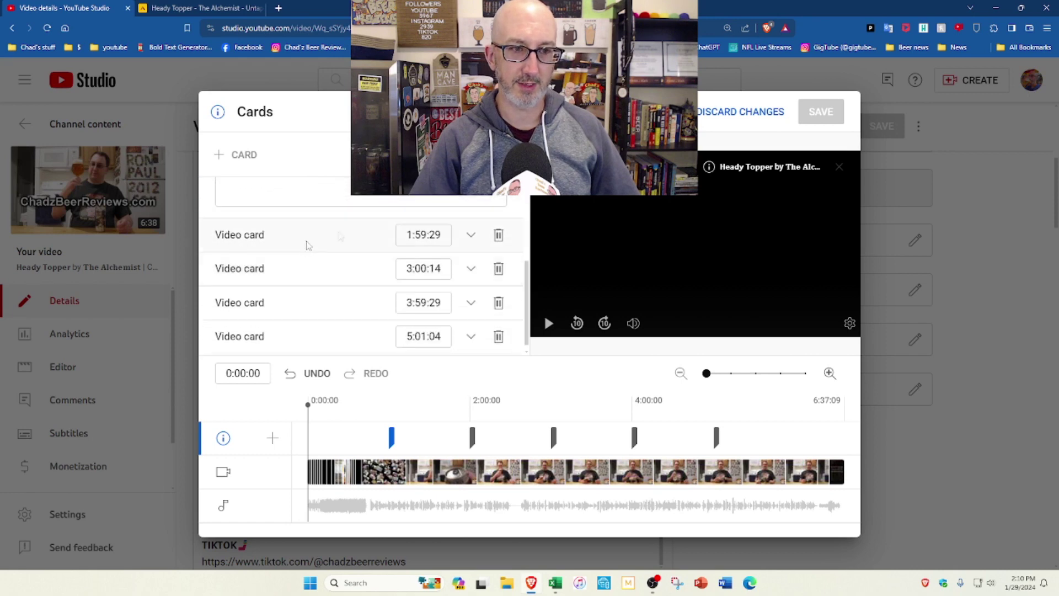
left_click(315, 247)
scroll(337, 243, "down", 4)
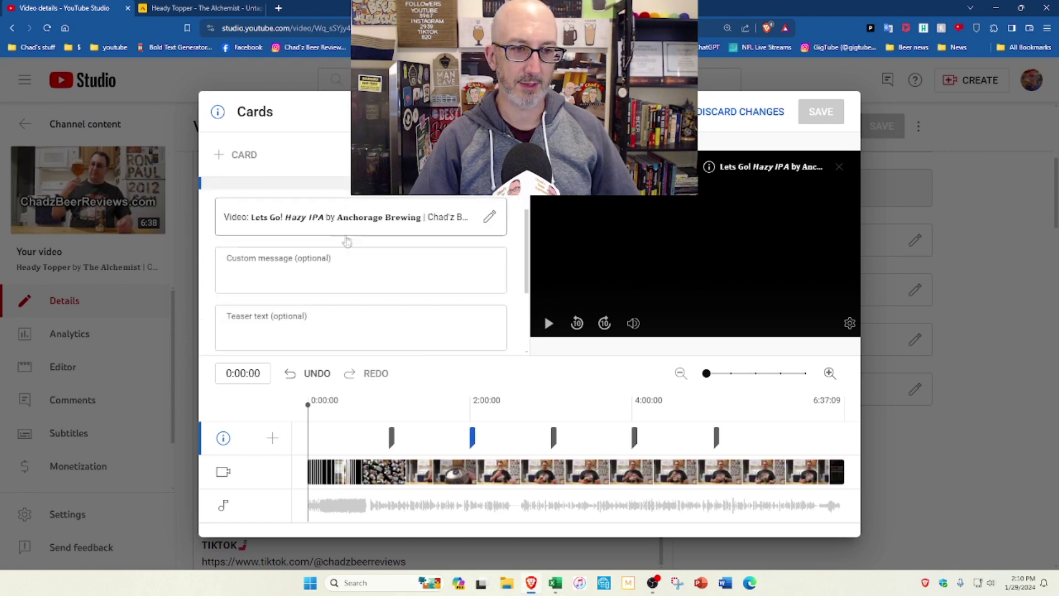
left_click(311, 270)
scroll(315, 287, "down", 3)
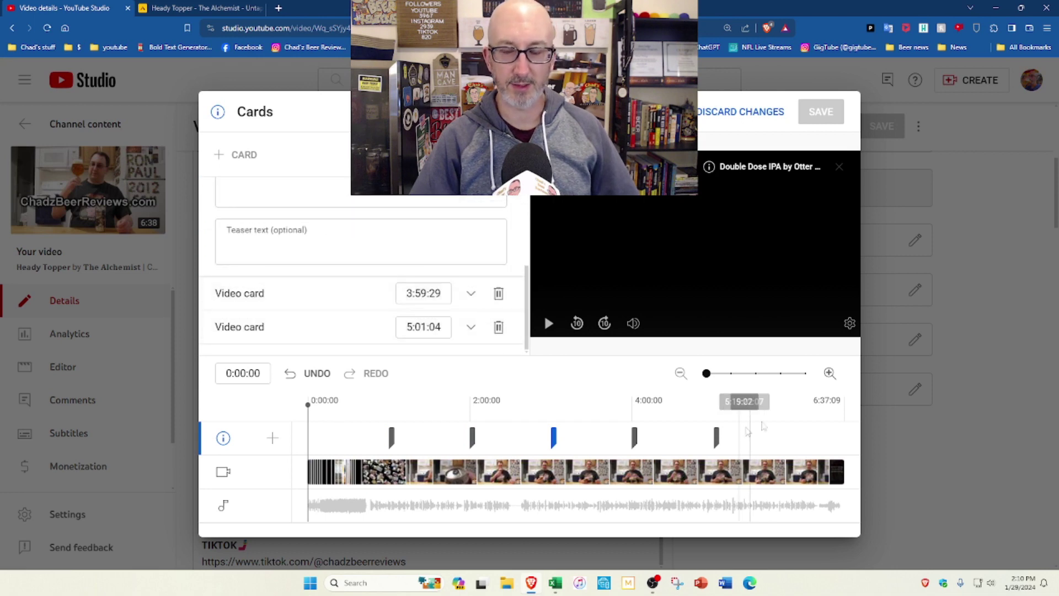
Step: Move the fifth card to 5:47:20, the fourth to 4:51:03, the third to 3:19:11 and the second to 2:12:08, and shift the first slightly forward
left_click_drag(717, 437, 779, 437)
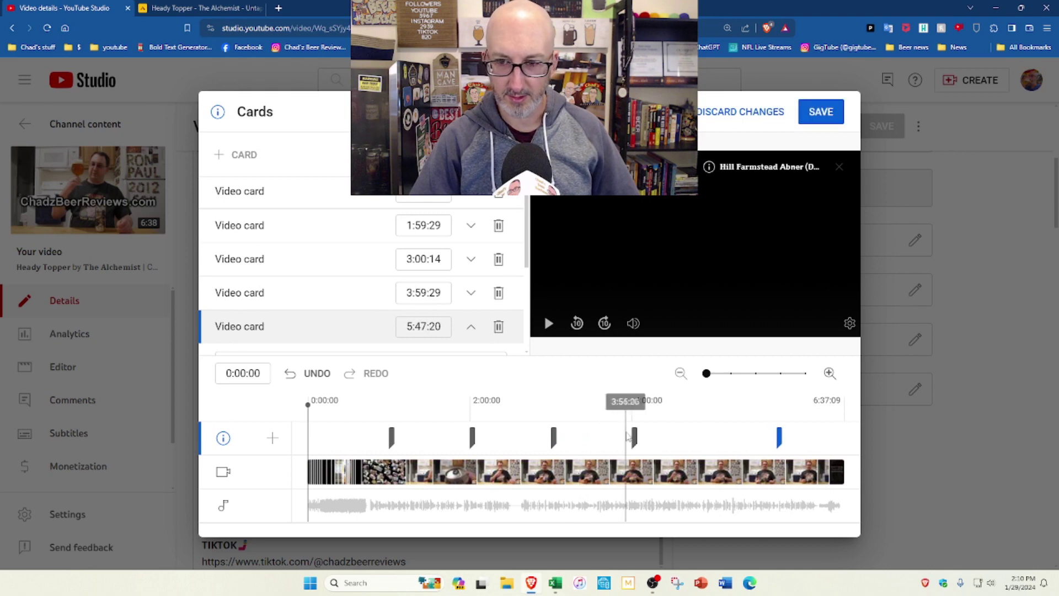
left_click_drag(633, 437, 703, 435)
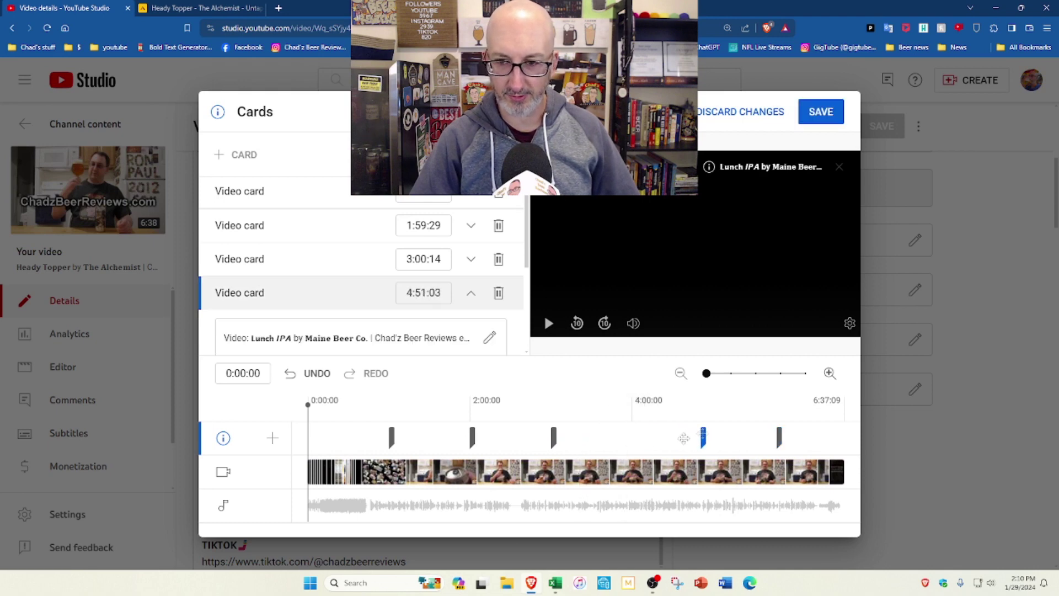
left_click_drag(552, 439, 568, 438)
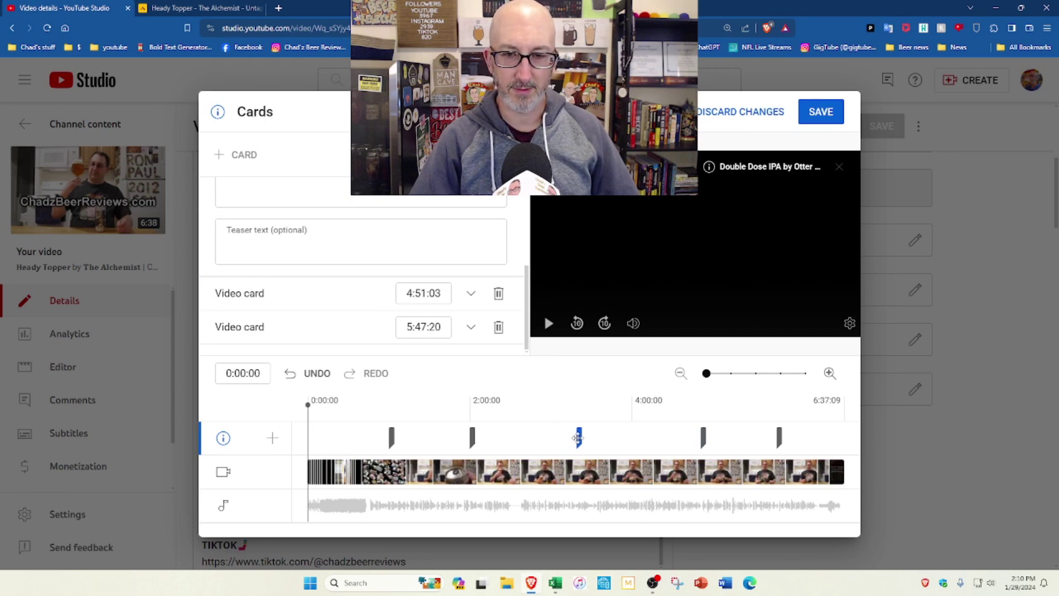
left_click_drag(472, 437, 487, 437)
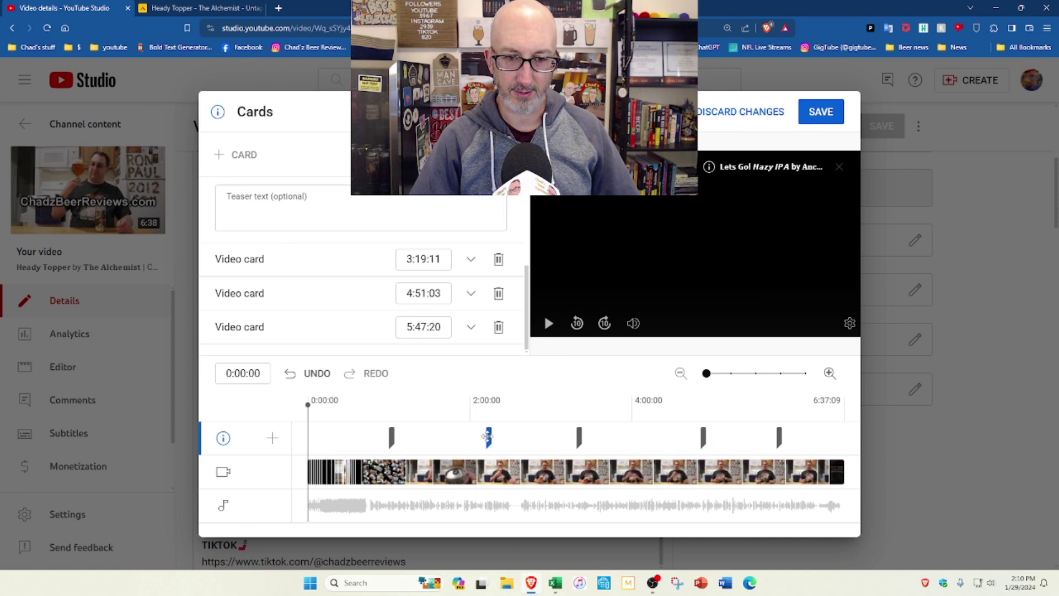
left_click_drag(391, 437, 398, 436)
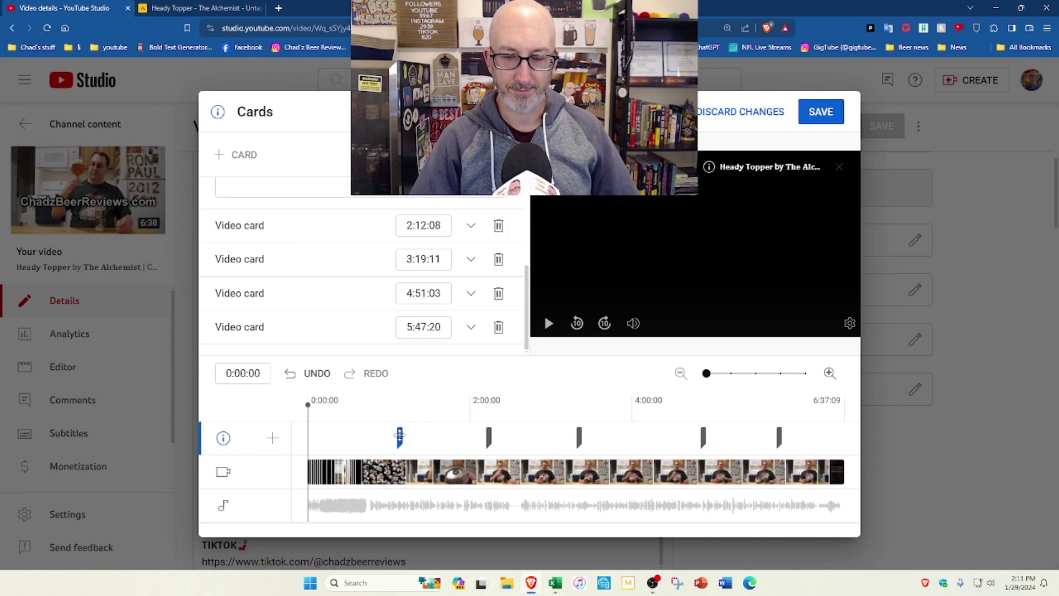
Step: Even out the card spacing with the second card at 2:14:24, the third at 3:24:15 and the fourth at 4:39:25, nudging the fifth forward
left_click_drag(579, 438, 583, 440)
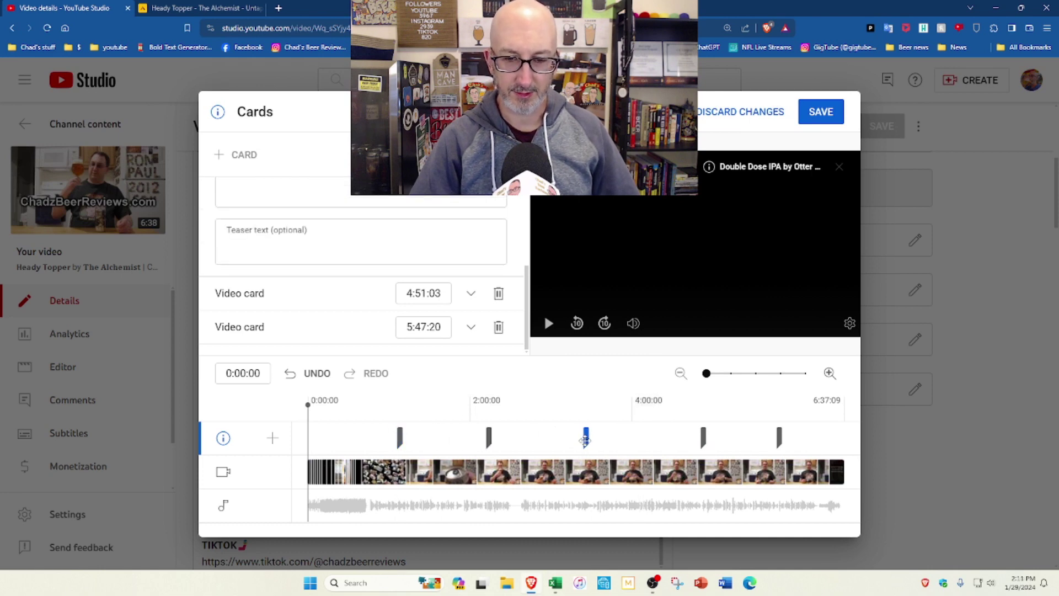
left_click(490, 436)
left_click_drag(703, 436, 694, 436)
left_click_drag(778, 437, 783, 438)
left_click_drag(694, 437, 688, 437)
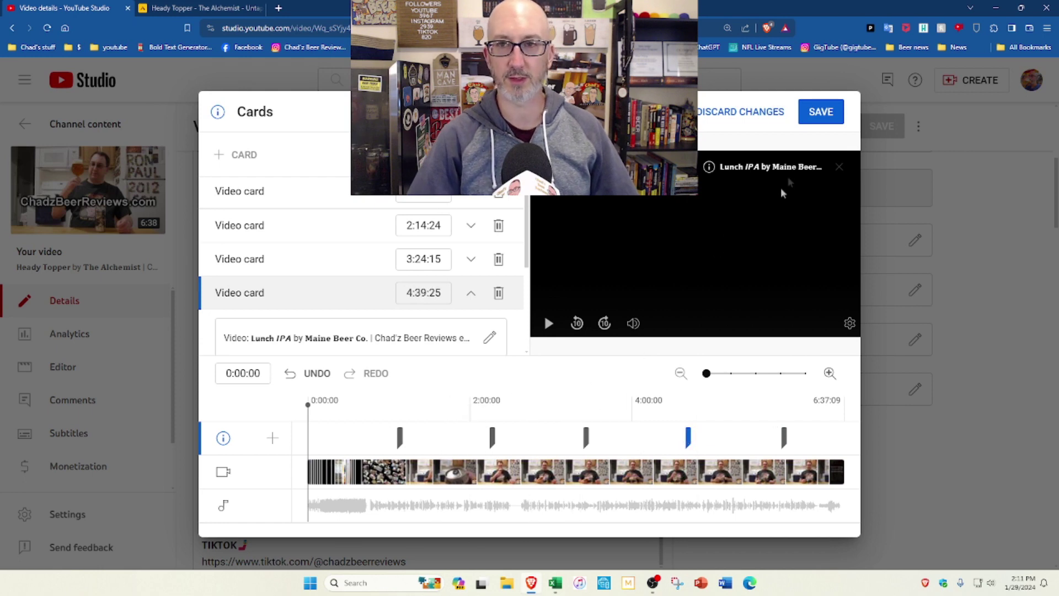
Step: Move the fourth card back to 4:36:08 and the fifth card back to 5:42:02 on the timeline
left_click_drag(783, 437, 778, 436)
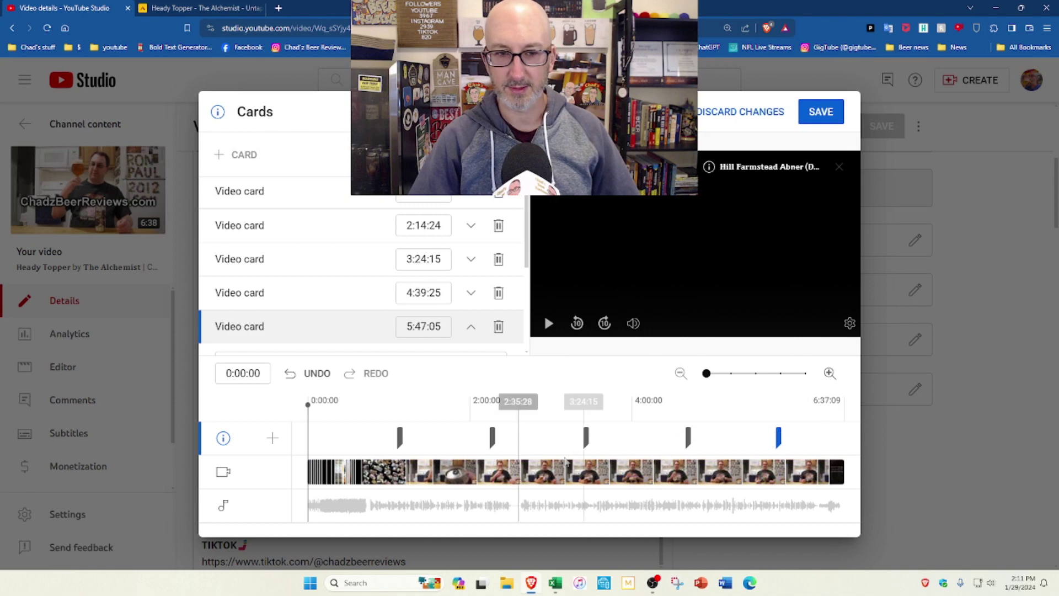
left_click_drag(687, 438, 683, 437)
left_click_drag(777, 437, 771, 437)
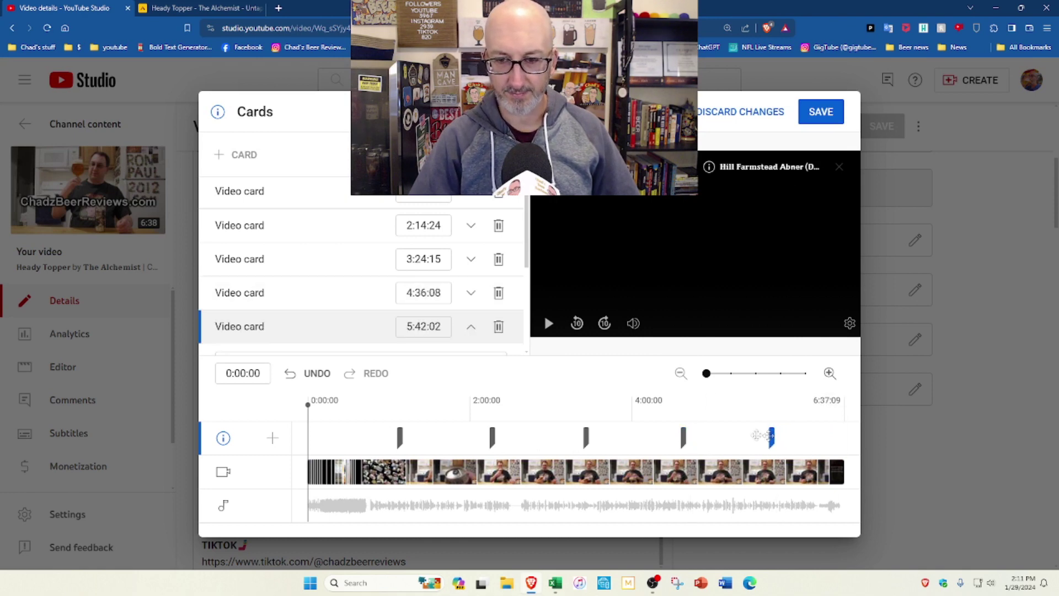
Step: Save the repositioned cards and return to the video's description and thumbnail details
left_click(821, 116)
scroll(463, 384, "up", 3)
scroll(463, 384, "up", 10)
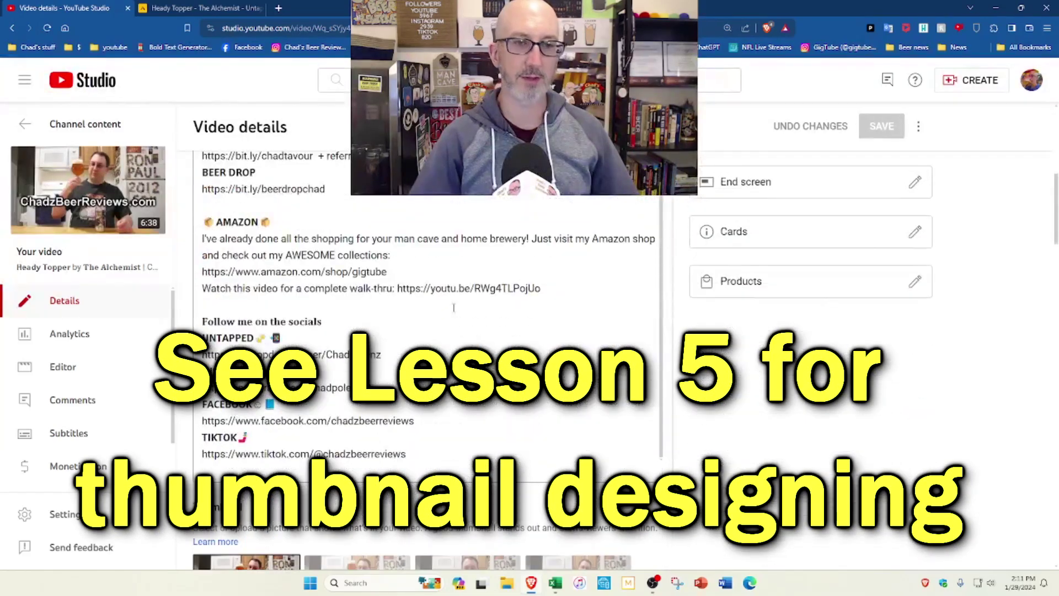
scroll(456, 302, "down", 5)
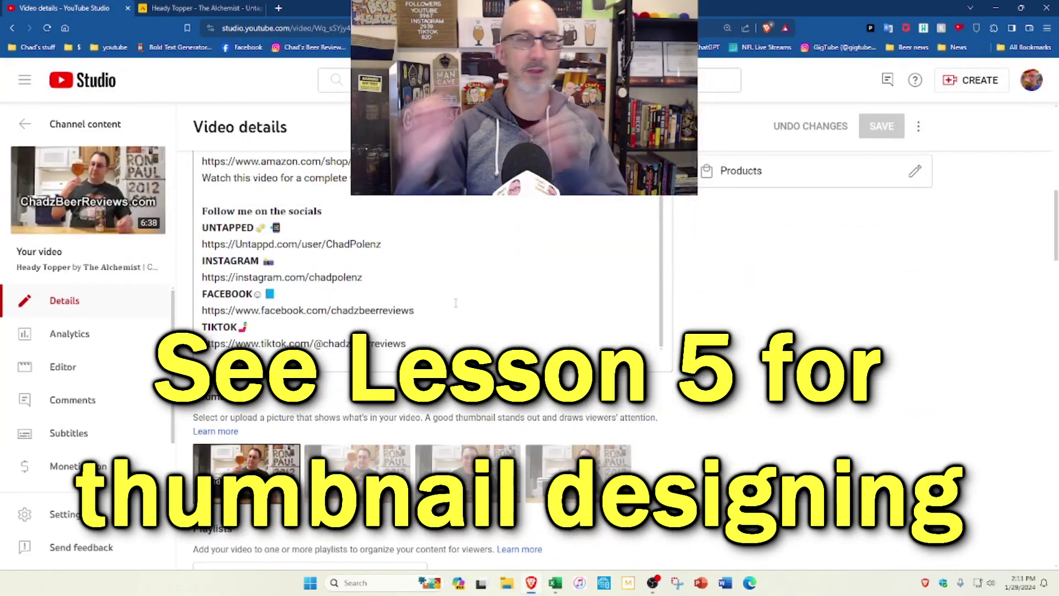
scroll(455, 302, "up", 1)
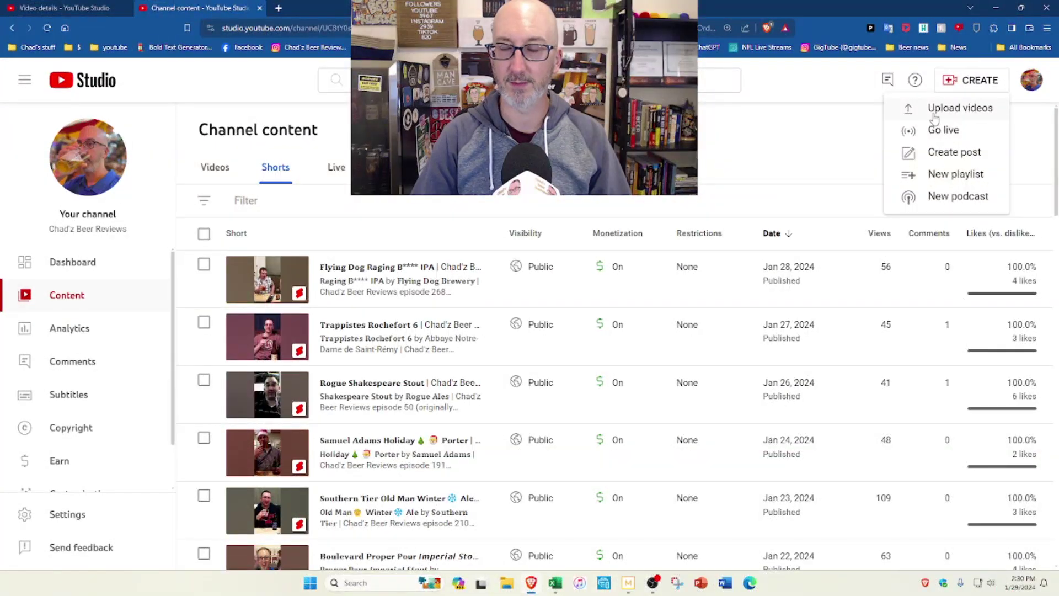
Step: Upload the rendered short video 0609 Heady Topper byThe Alchemist from its folder in Movie Studio 14.0 Projects
left_click(933, 116)
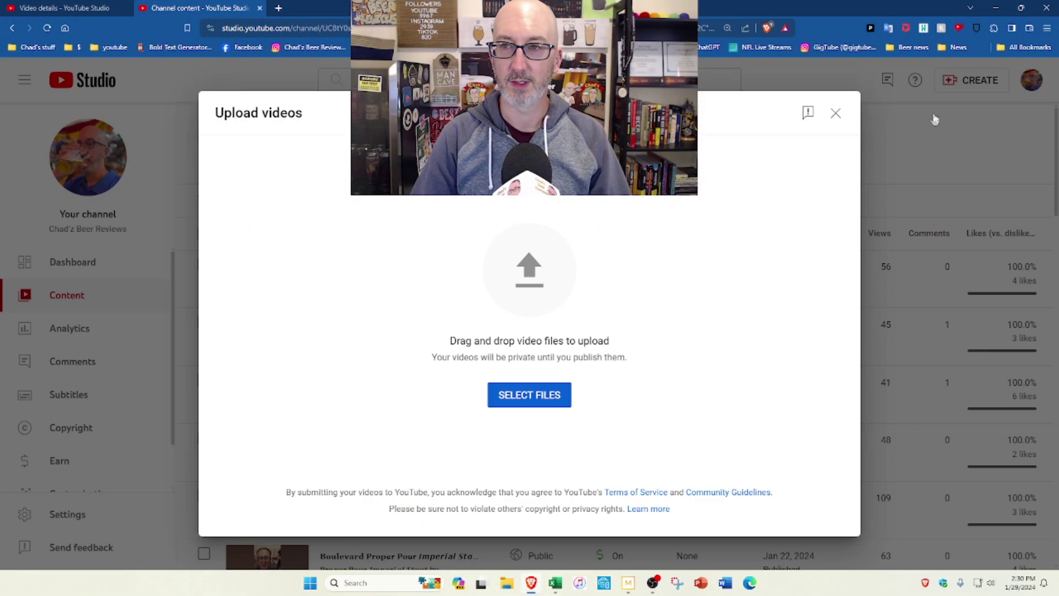
left_click(540, 404)
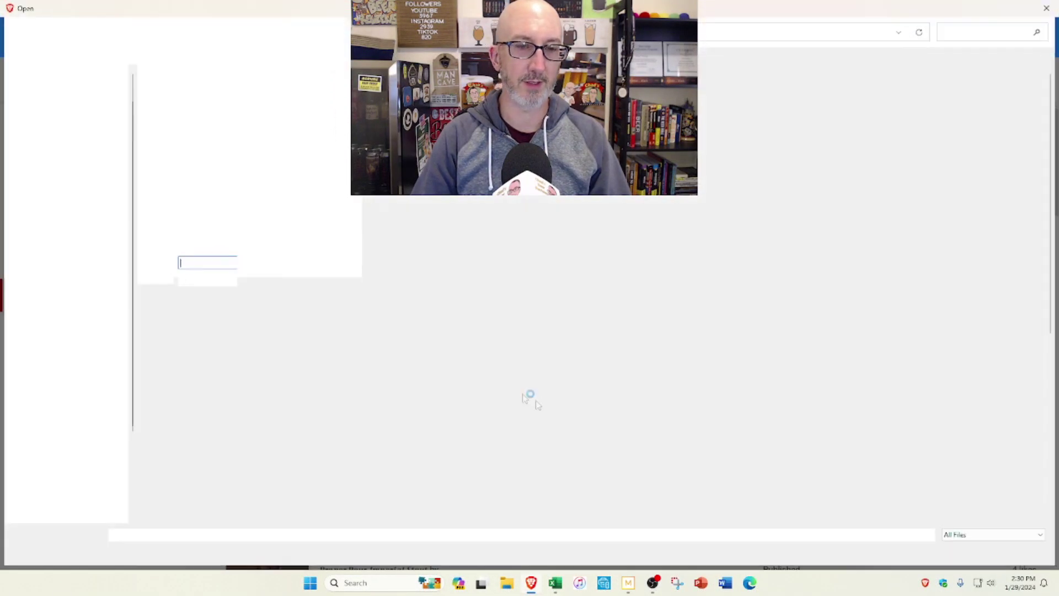
left_click(69, 374)
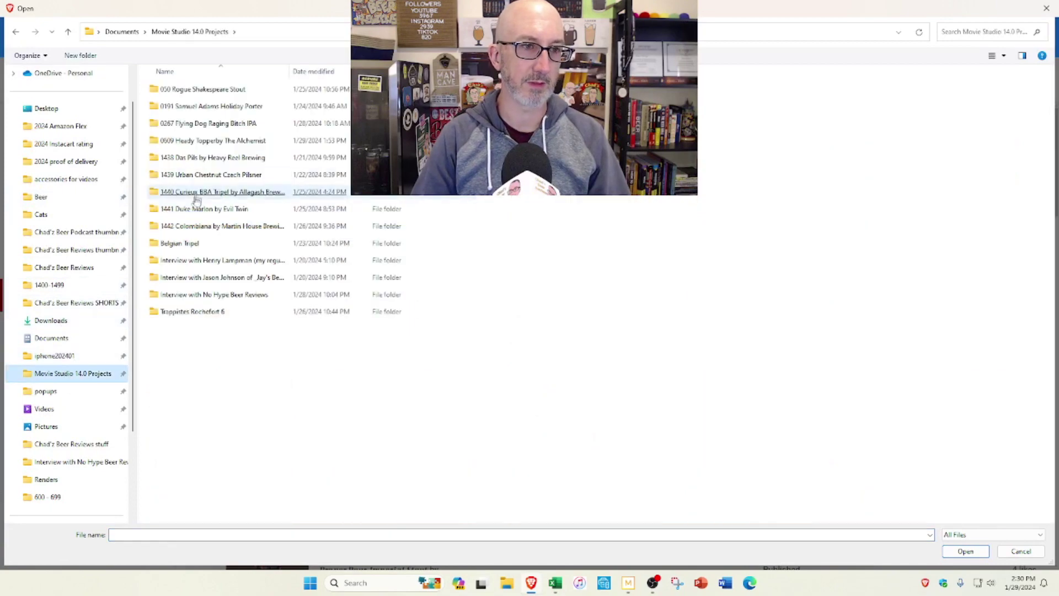
double_click(200, 141)
double_click(197, 113)
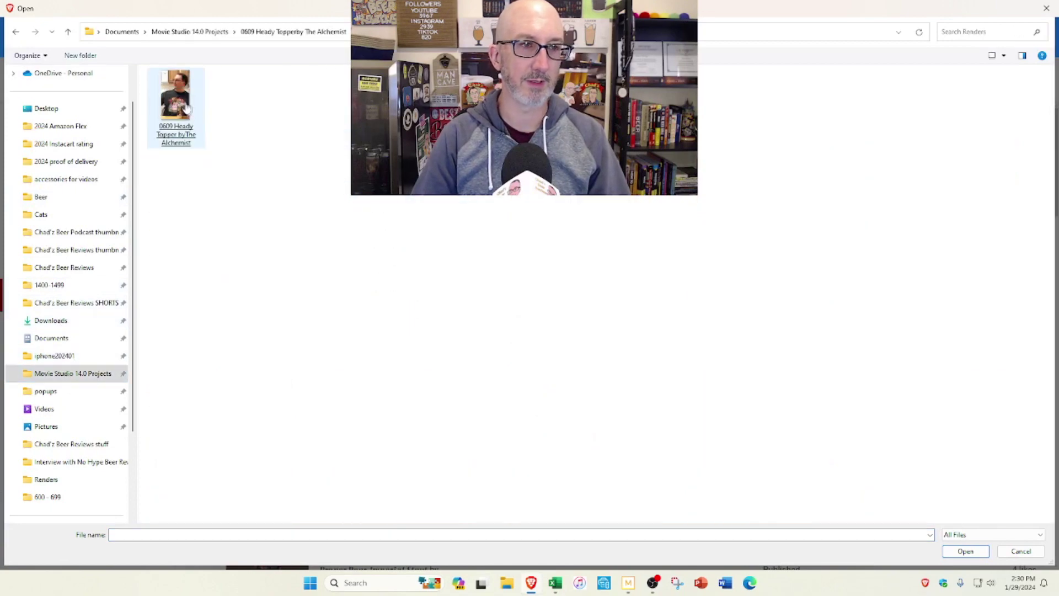
double_click(182, 107)
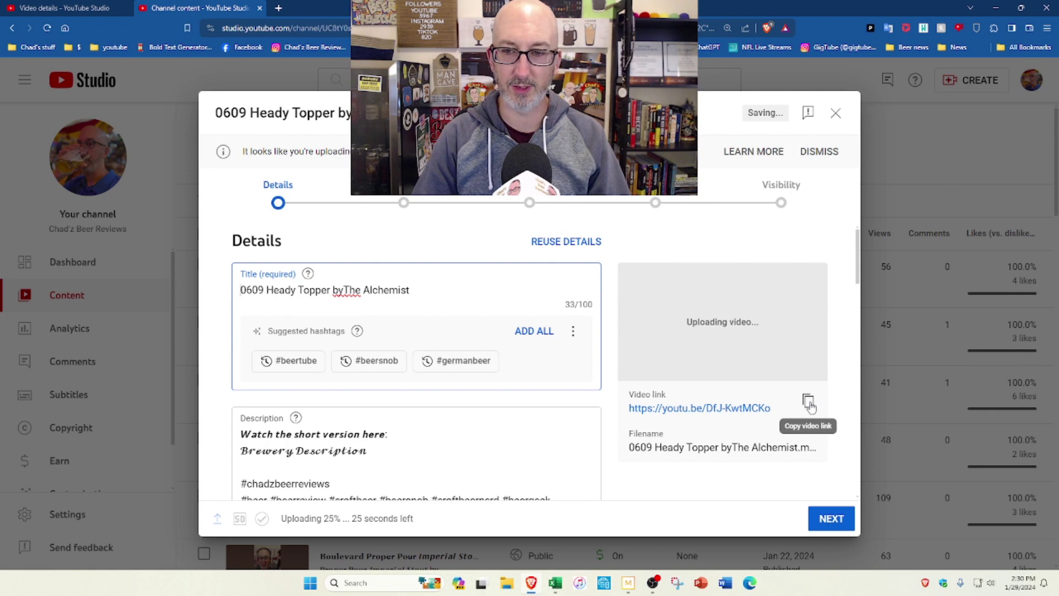
Step: Copy the new upload's video link, paste it after "Watch the short version here:" in the original video's description and save
left_click(809, 403)
key("ctrl+shift+Tab")
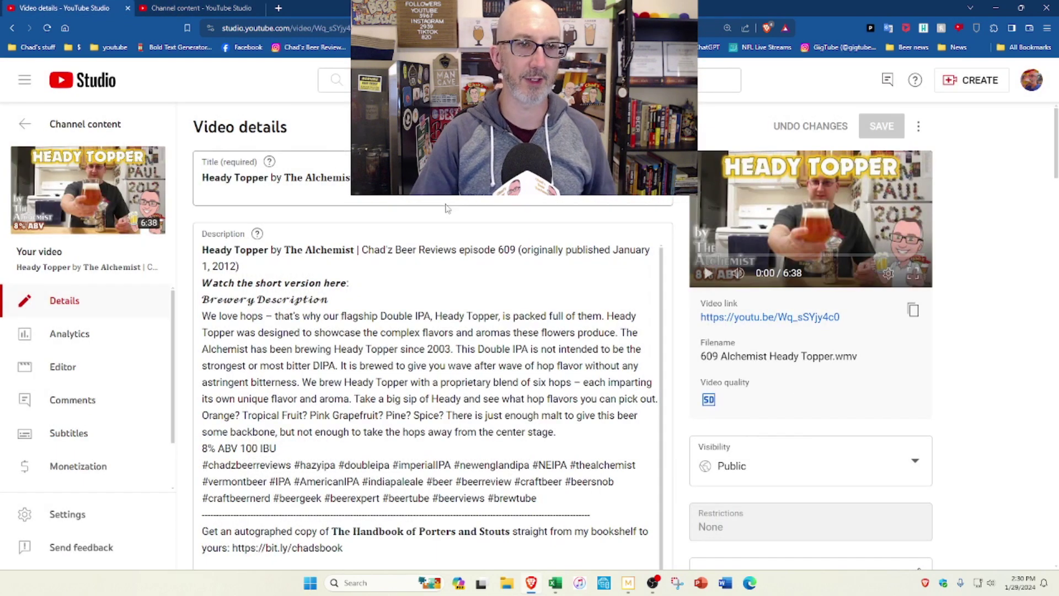
left_click(364, 283)
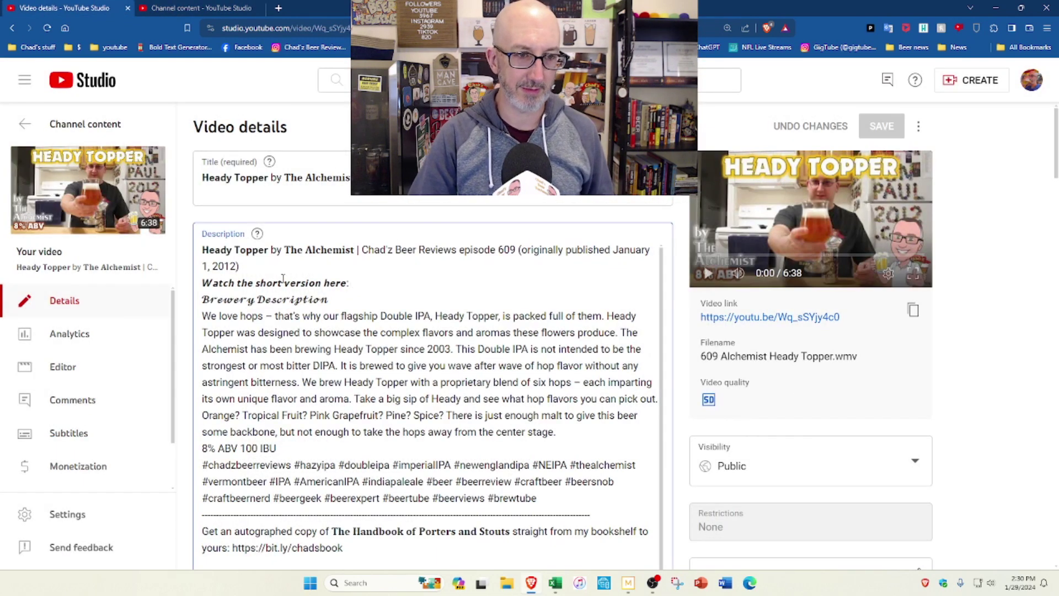
key("ctrl+v")
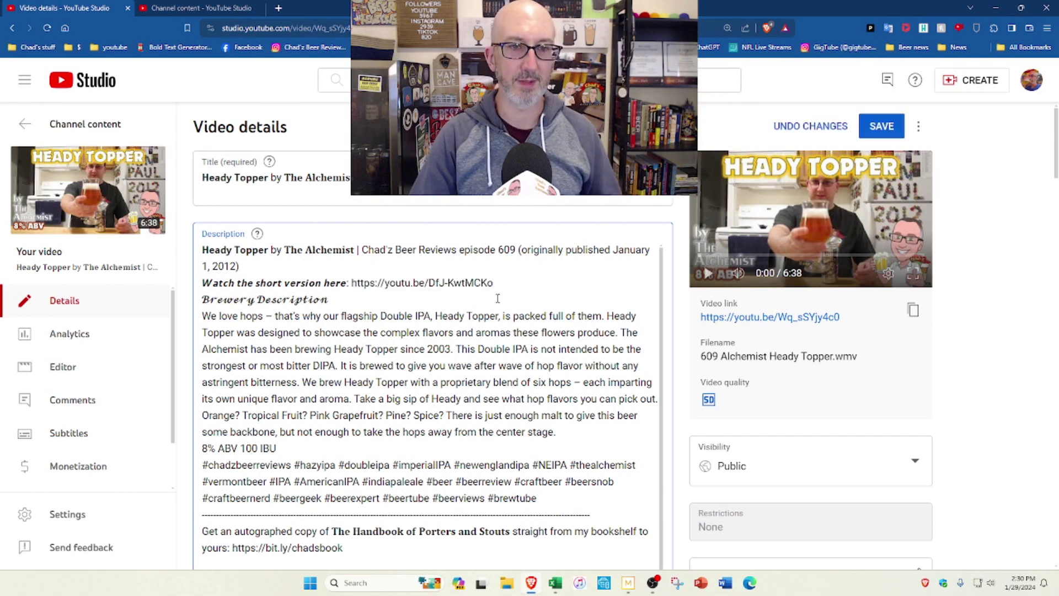
left_click(881, 127)
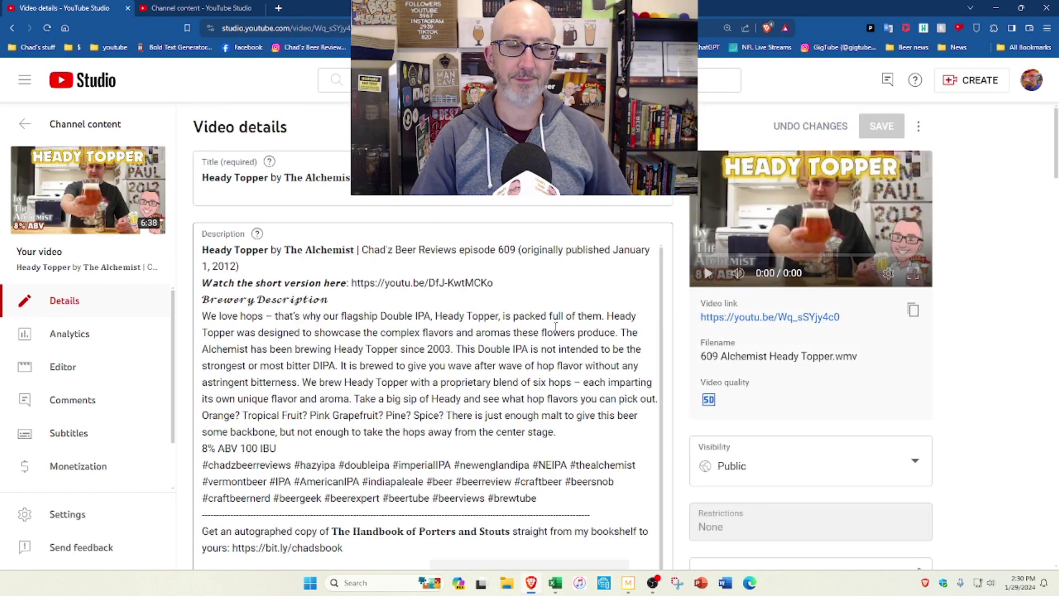
Step: Replace the Short's description with the original video's description text from the title line through the hashtags
left_click_drag(545, 502, 195, 252)
right_click(269, 355)
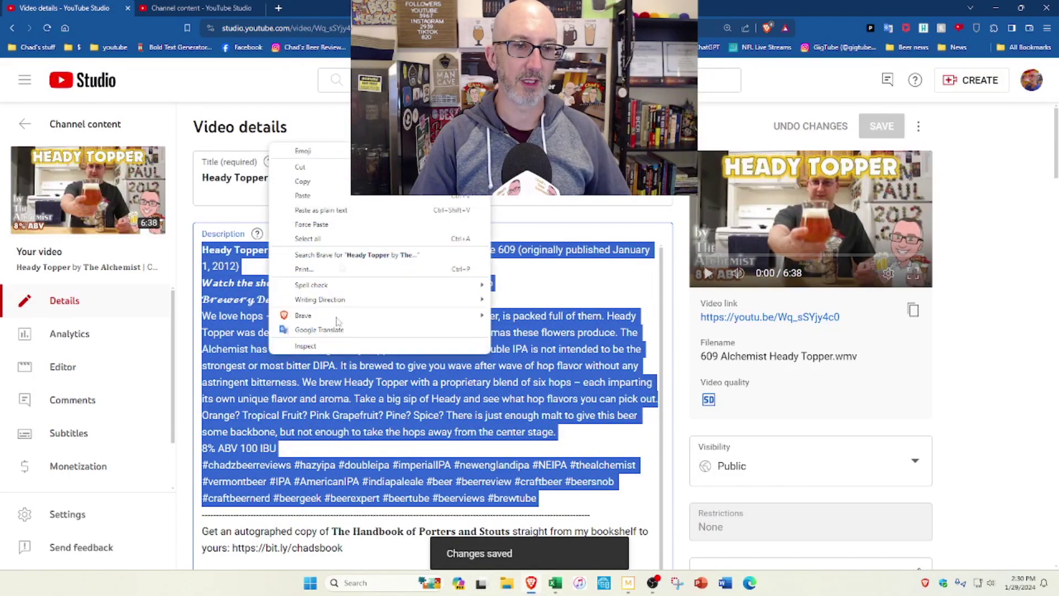
left_click(339, 182)
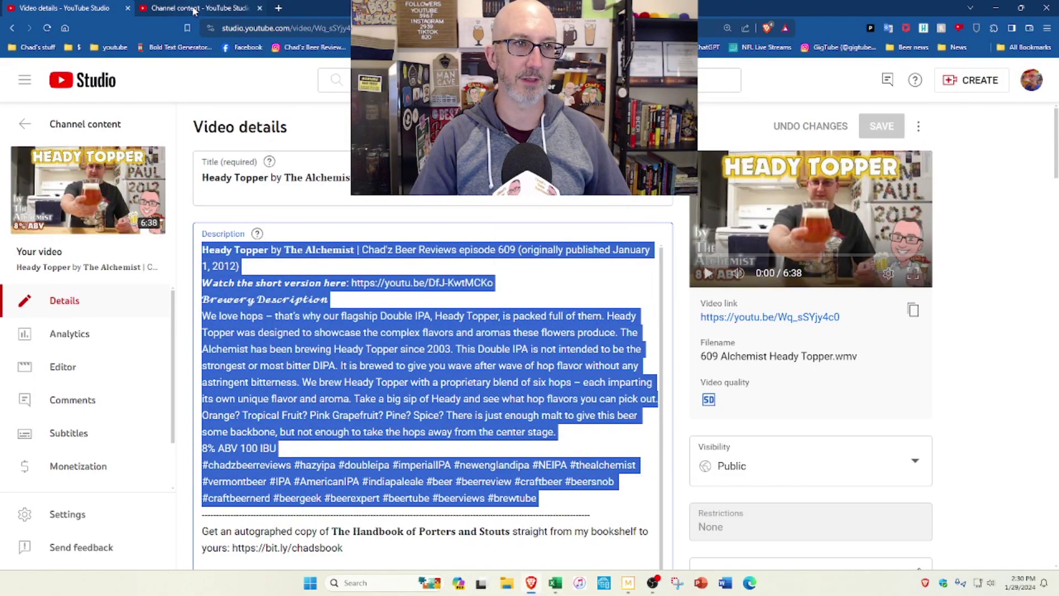
left_click(196, 7)
left_click(436, 414)
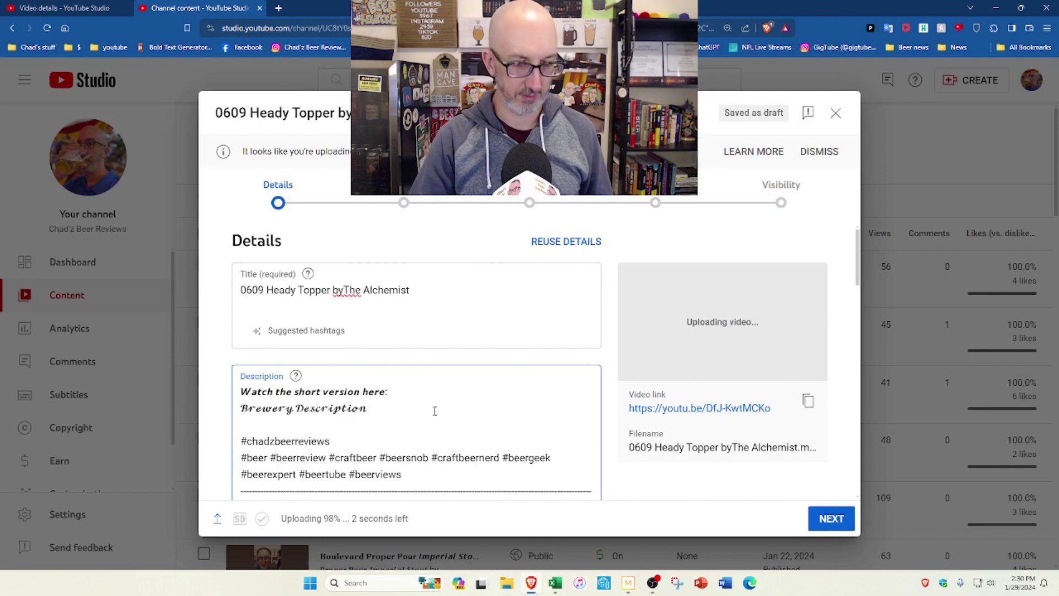
key("ctrl+a")
key("ctrl+v")
scroll(449, 390, "down", 1)
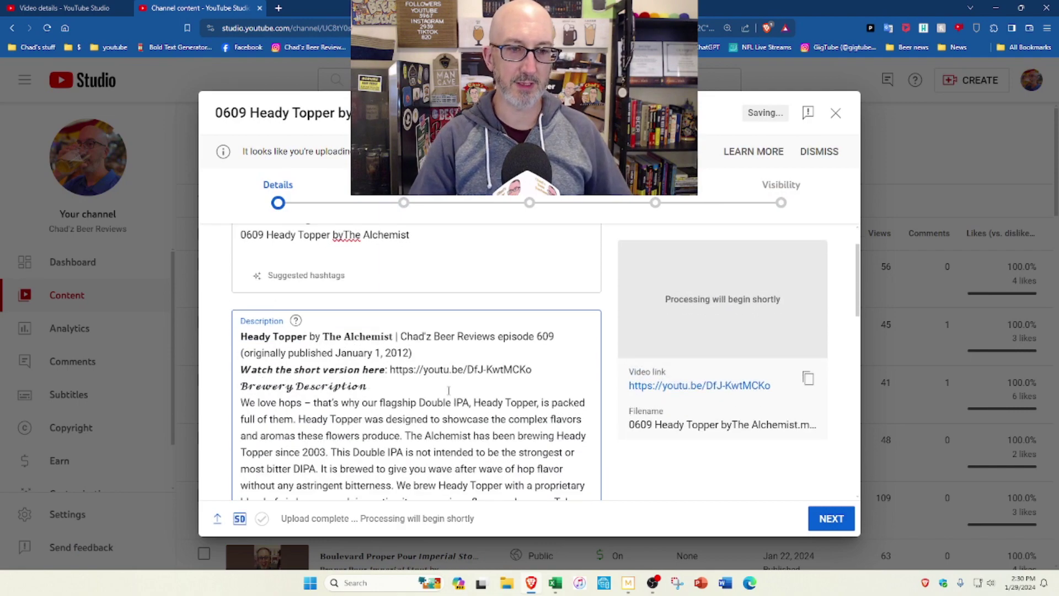
scroll(448, 390, "down", 2)
scroll(419, 330, "down", 2)
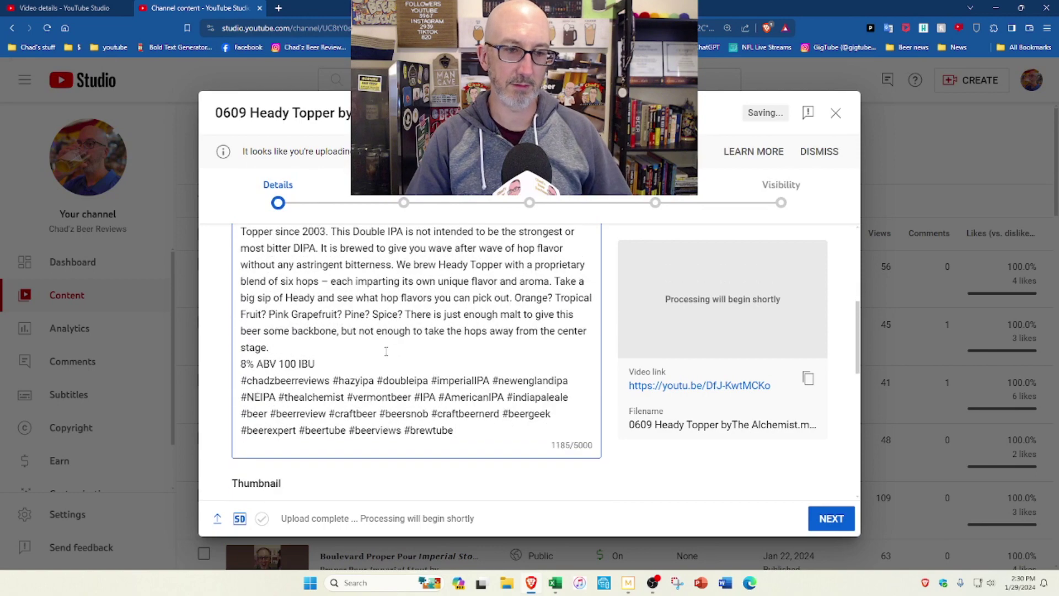
scroll(385, 352, "up", 6)
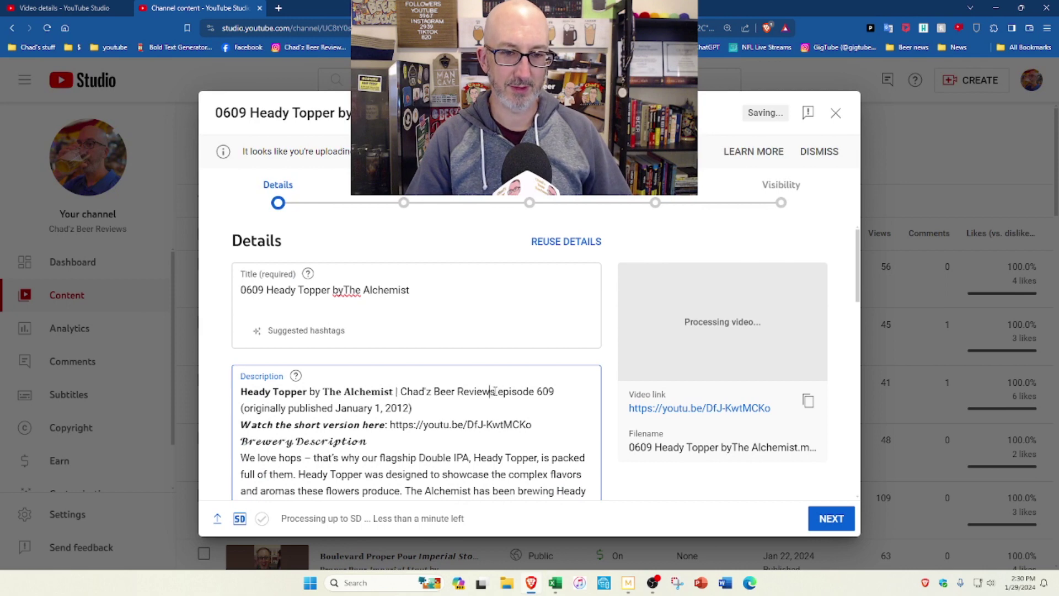
Step: Replace the Short's title with "Heady Topper by The Alchemist | Chad'z Beer Reviews" copied from its description
left_click_drag(494, 391, 327, 378)
key("ctrl+c")
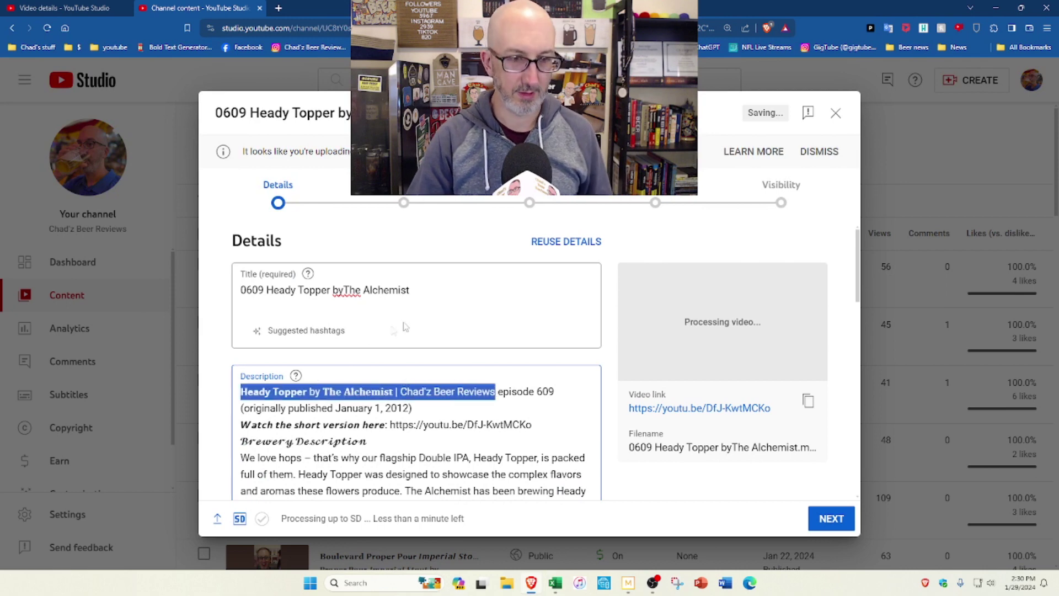
left_click_drag(428, 294, 226, 280)
key("ctrl+v")
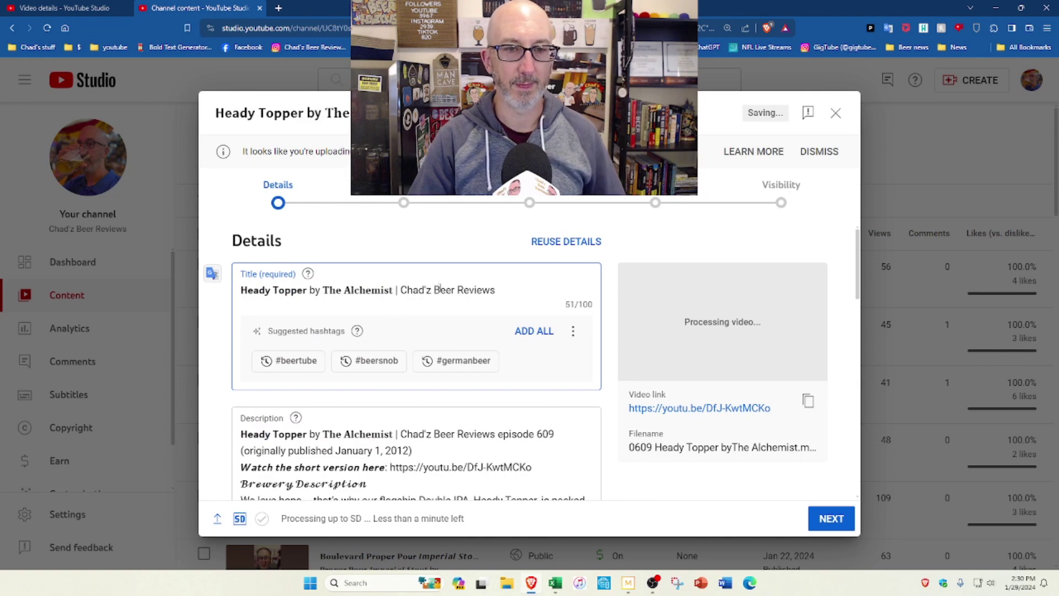
Step: Select the Chad'z Beer Reviews SHORTS playlist for the Short
scroll(462, 355, "down", 10)
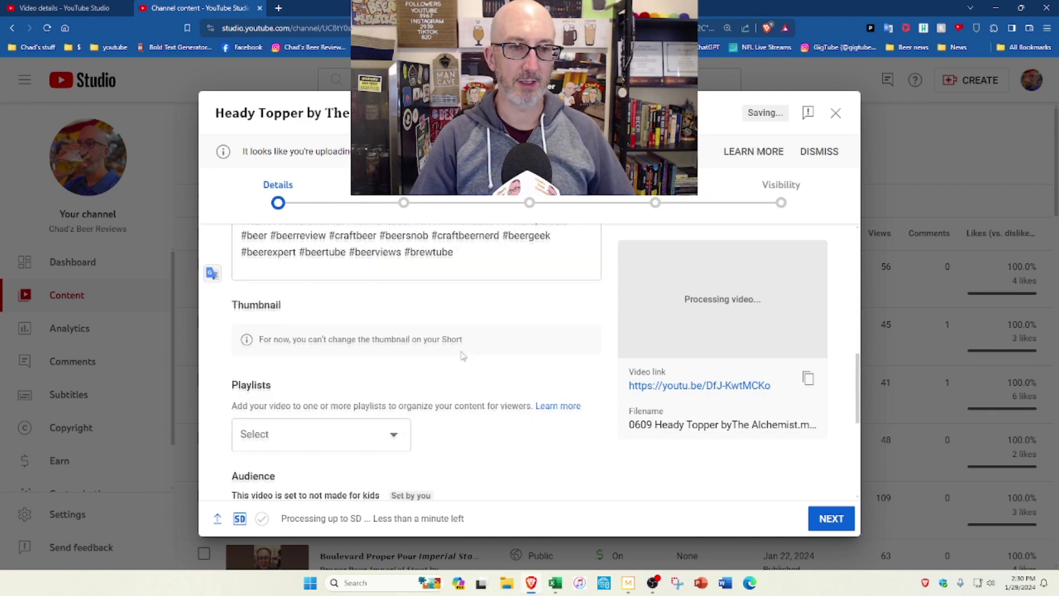
scroll(462, 356, "down", 2)
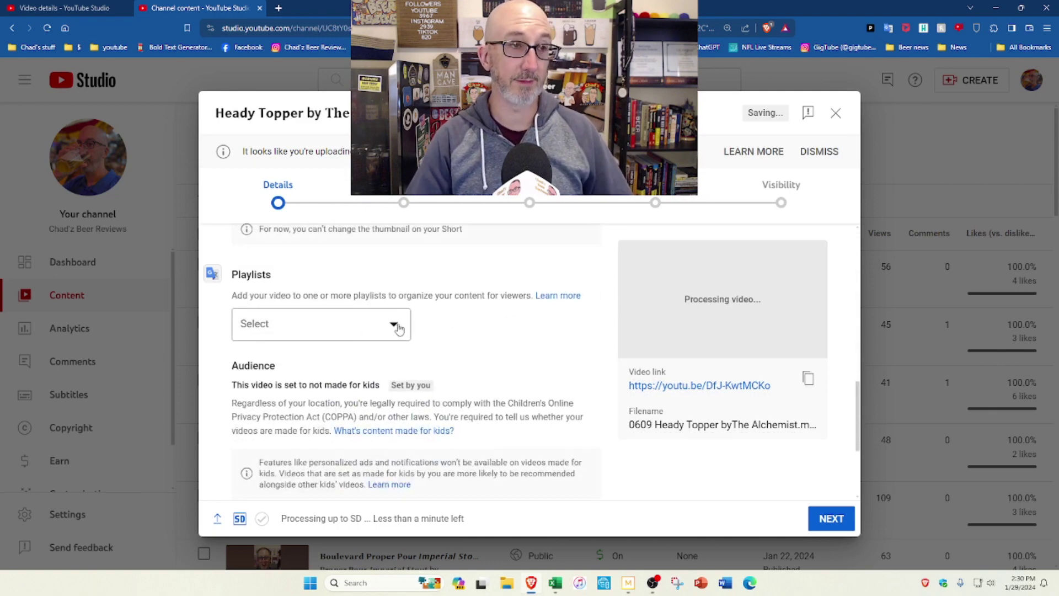
left_click(339, 330)
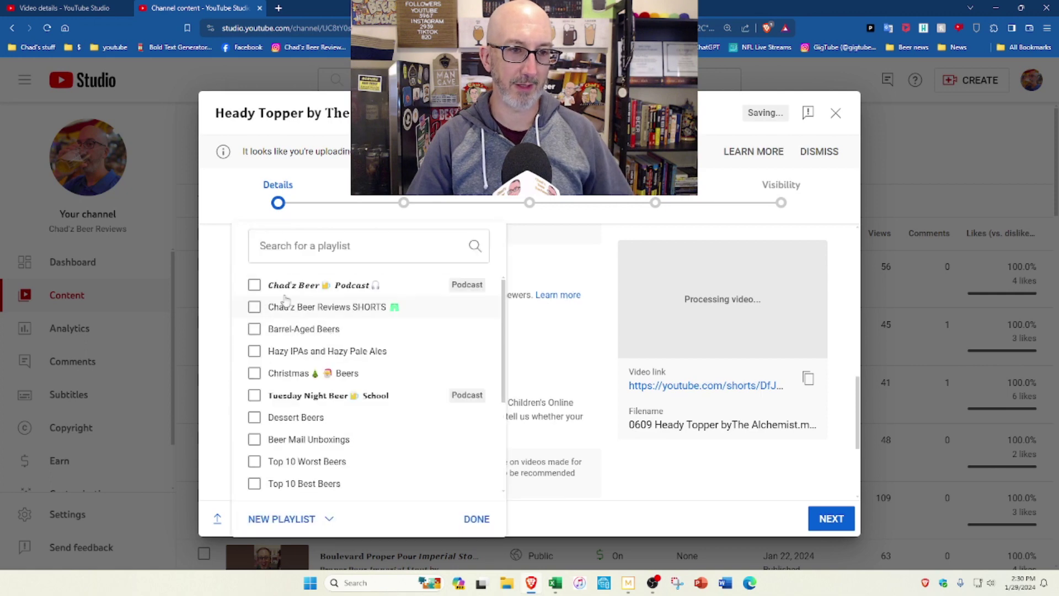
left_click(257, 308)
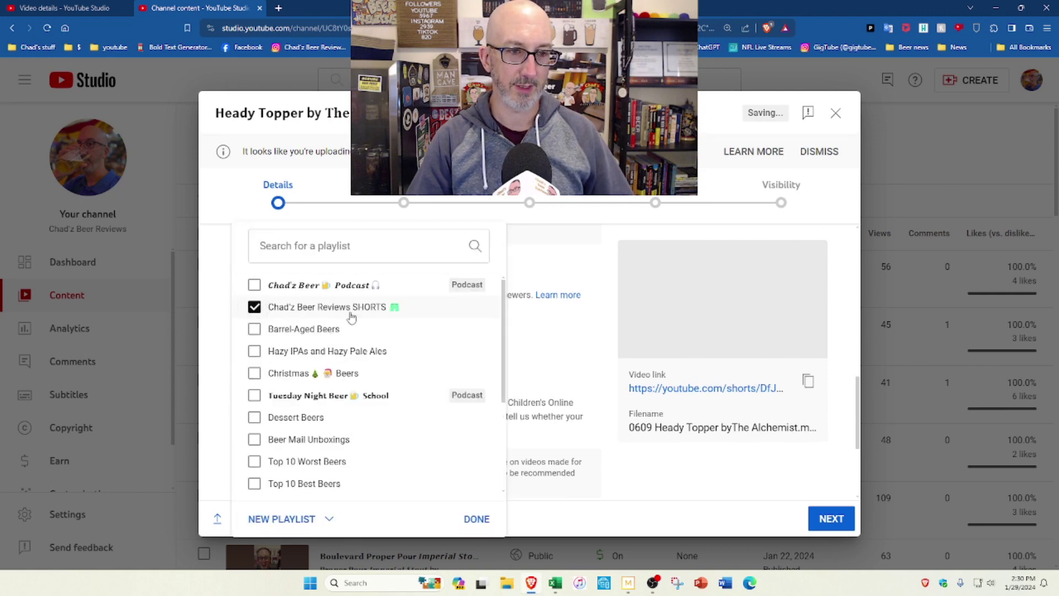
Step: Copy the green emoji from the SHORTS playlist name, confirm the playlist choice and place the cursor at the end of the Short's title
double_click(395, 308)
right_click(395, 310)
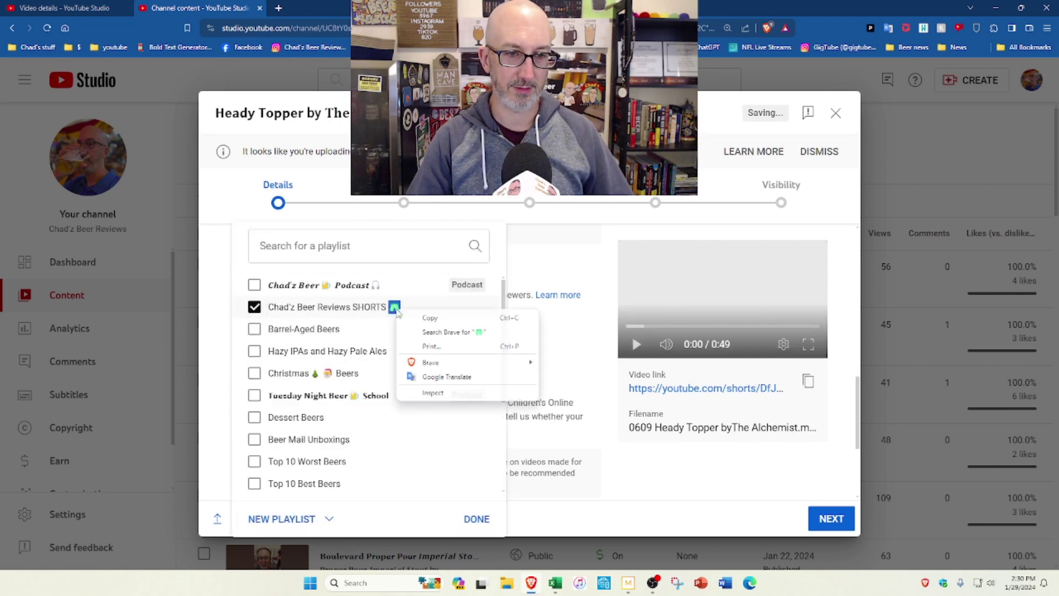
left_click(429, 318)
left_click(477, 520)
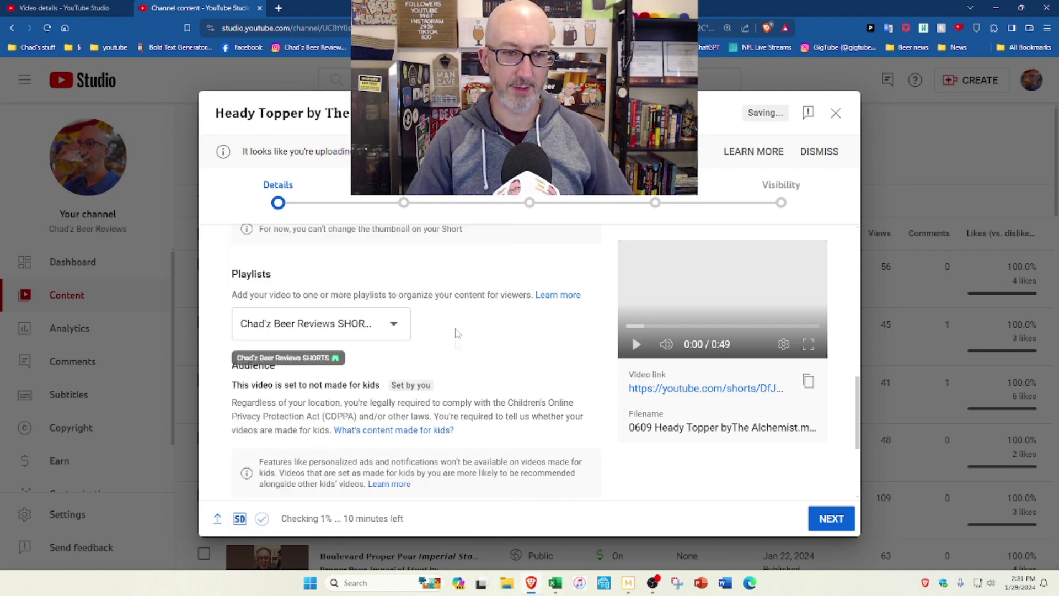
scroll(496, 359, "up", 10)
left_click(516, 294)
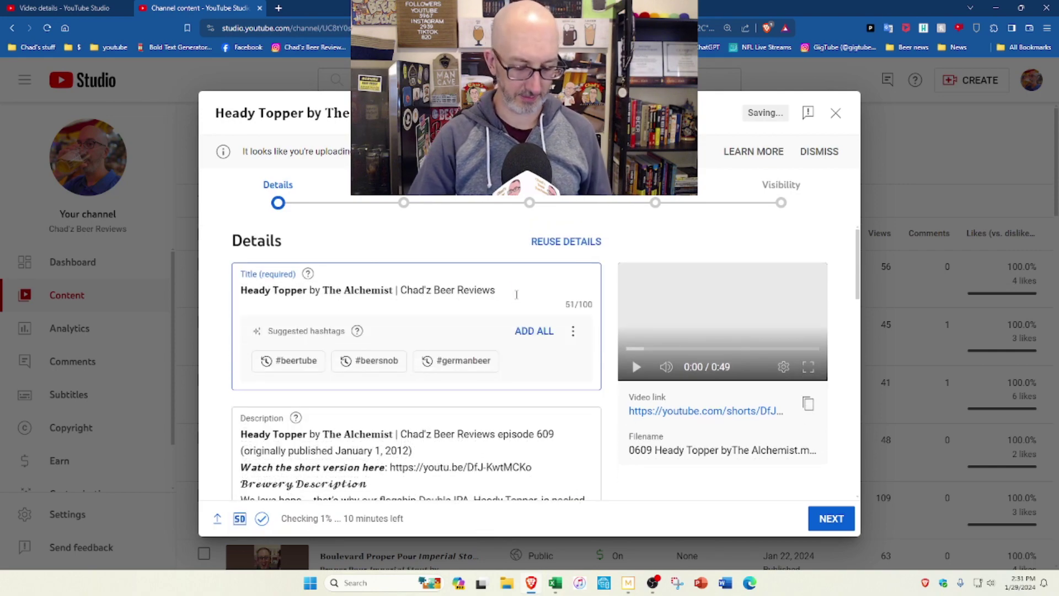
Step: Expand the Short's additional details and go to its tags
scroll(495, 328, "down", 10)
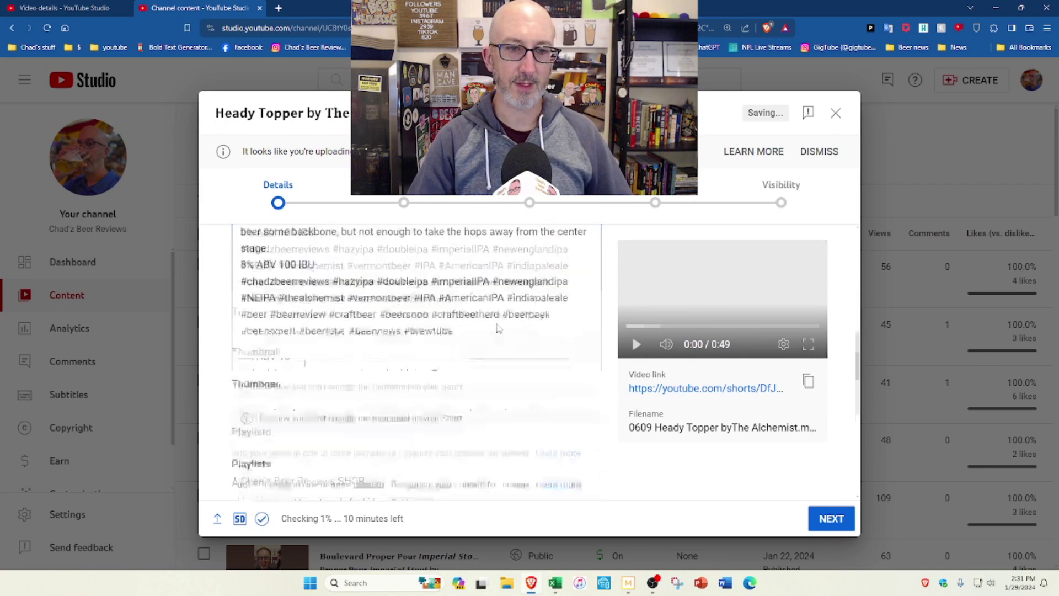
scroll(495, 327, "down", 2)
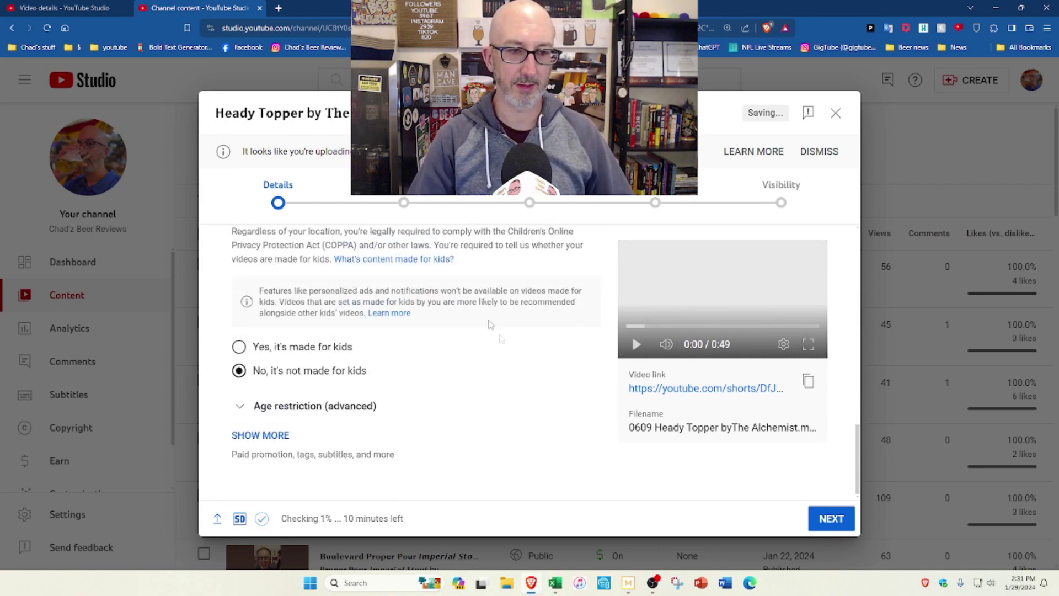
left_click(263, 440)
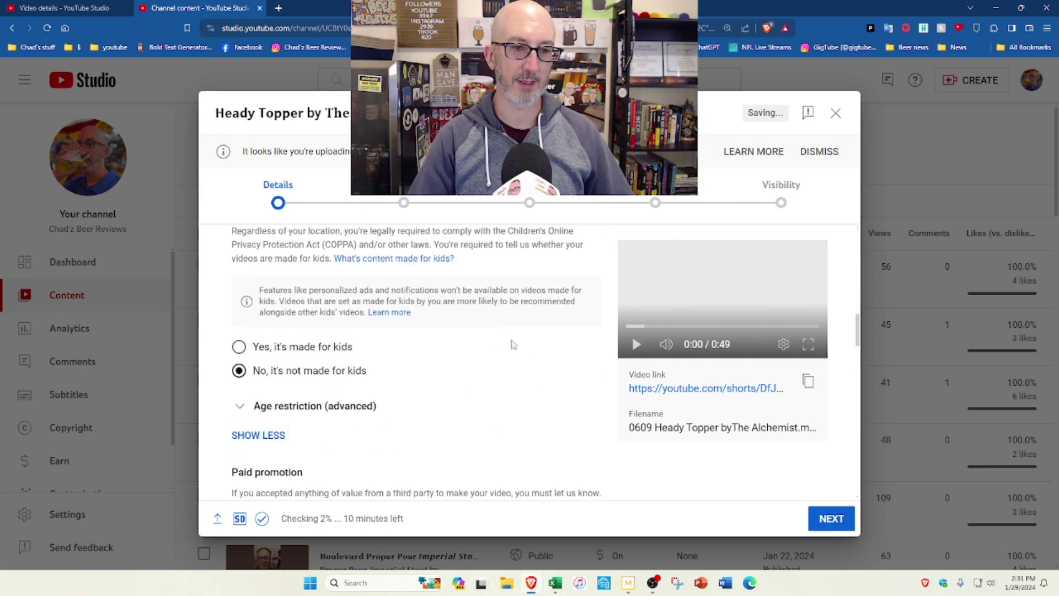
scroll(516, 331, "down", 5)
scroll(523, 317, "down", 10)
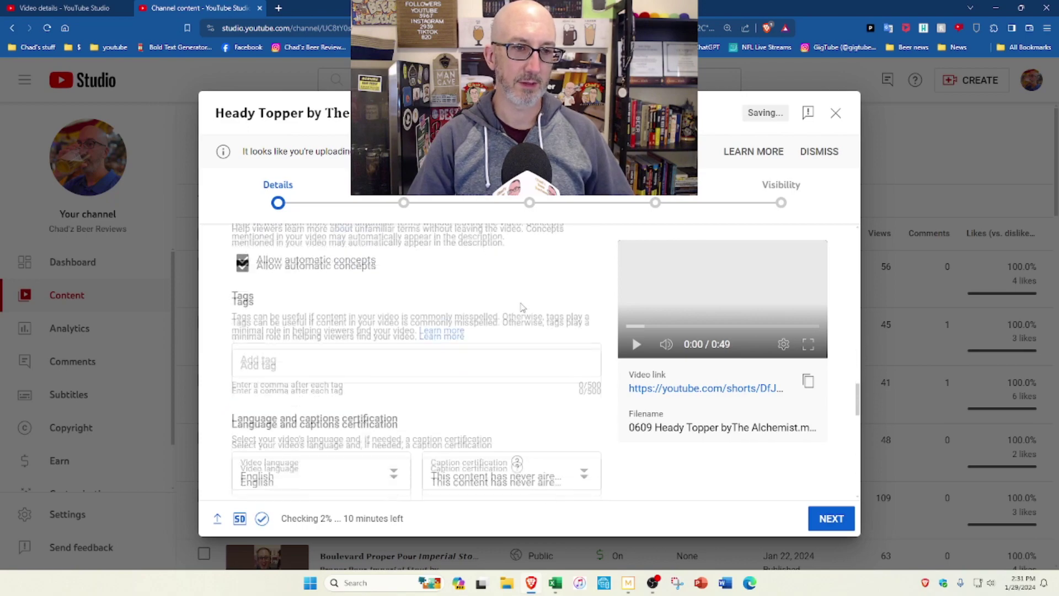
Step: Copy all the tags from the original Heady Topper video's details
left_click(11, 6)
scroll(289, 397, "down", 5)
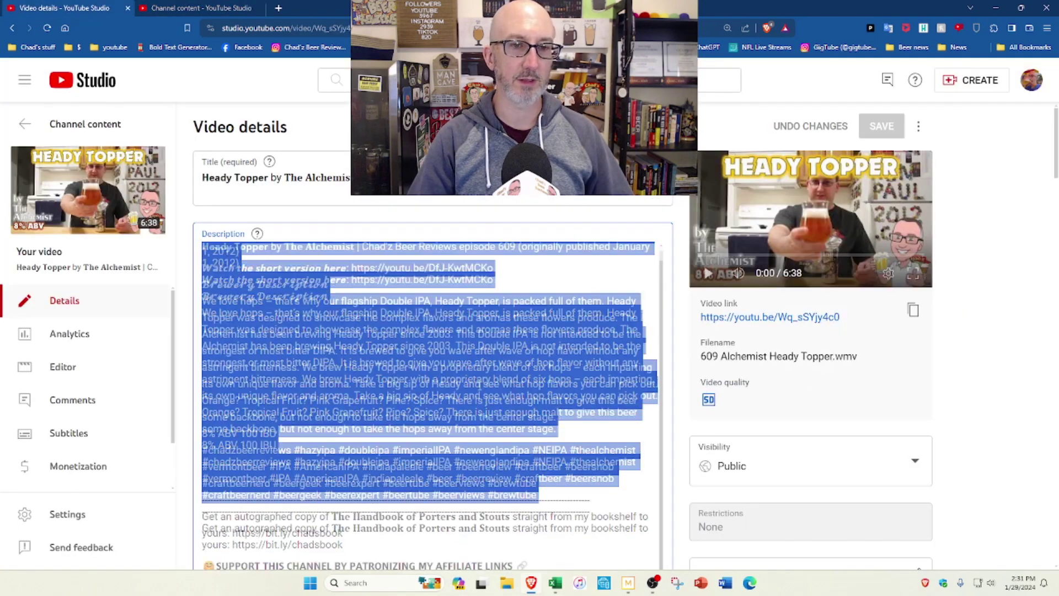
scroll(289, 397, "down", 15)
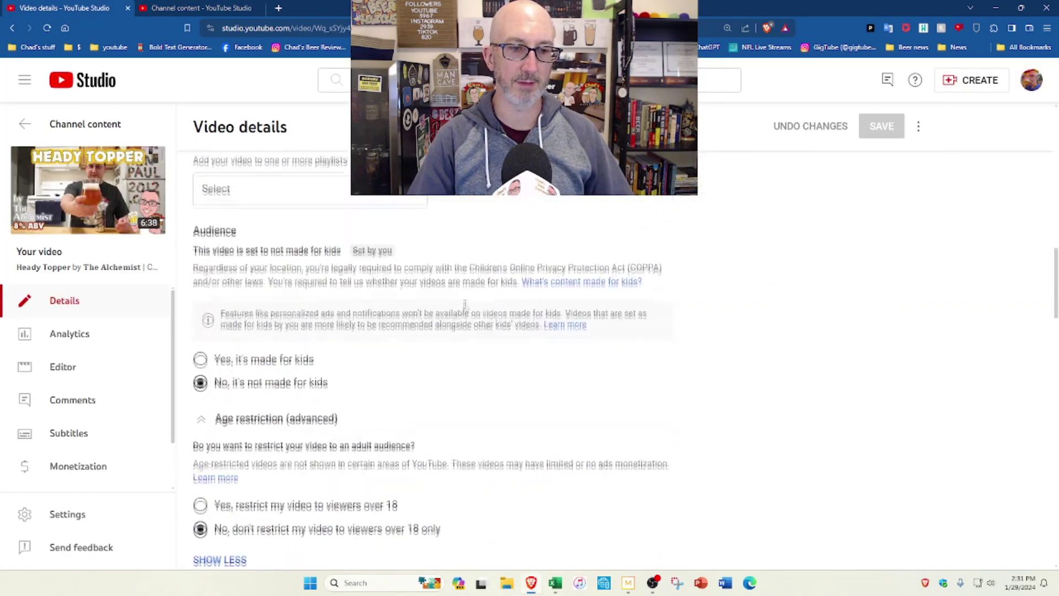
scroll(458, 299, "down", 5)
scroll(621, 240, "up", 1)
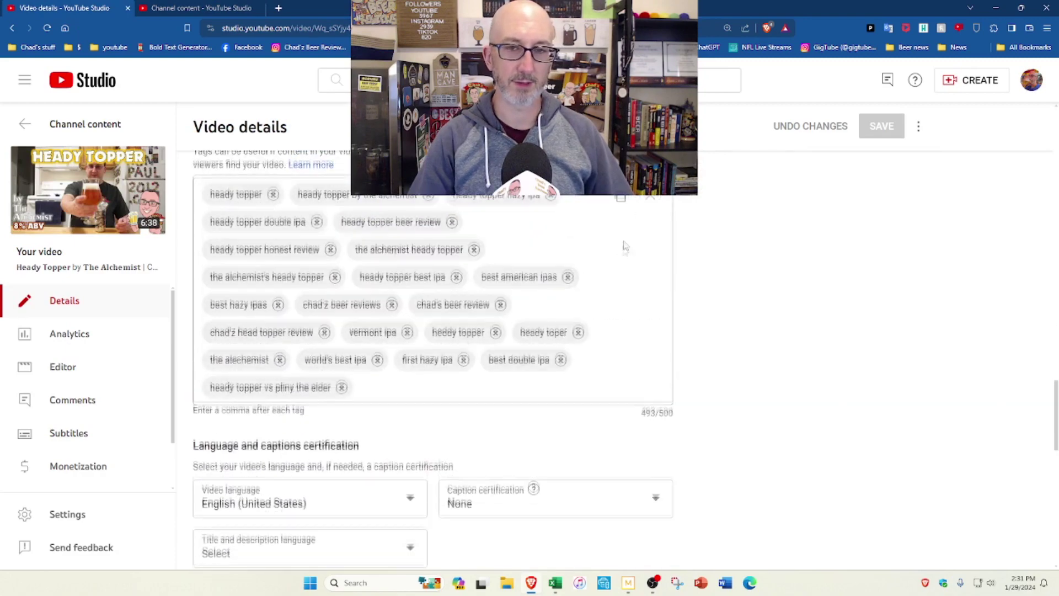
left_click(622, 200)
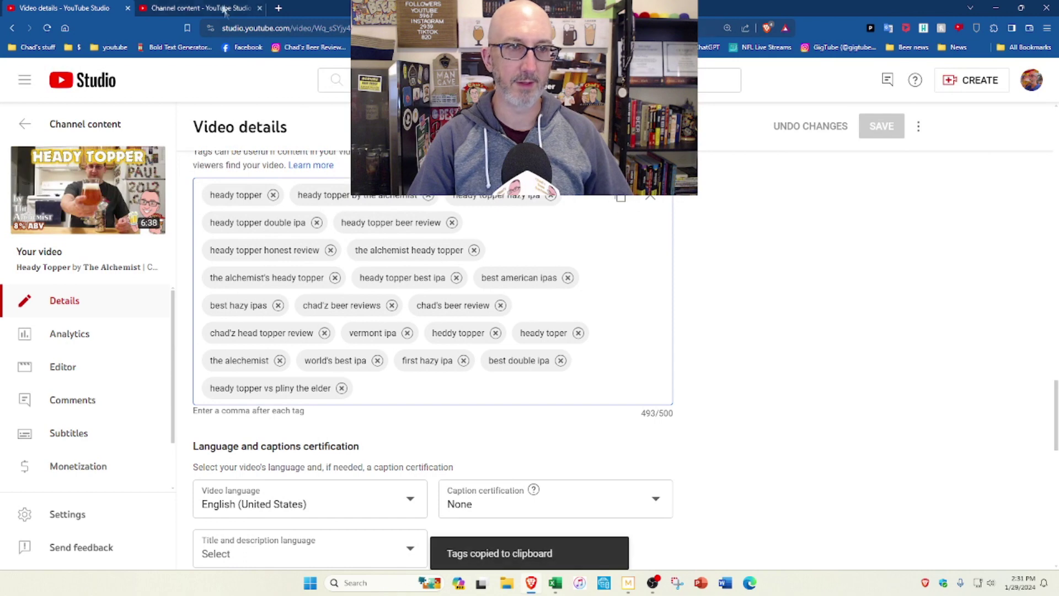
Step: Paste the copied tags into the Short's tags and continue to the ad suitability questionnaire
left_click(201, 8)
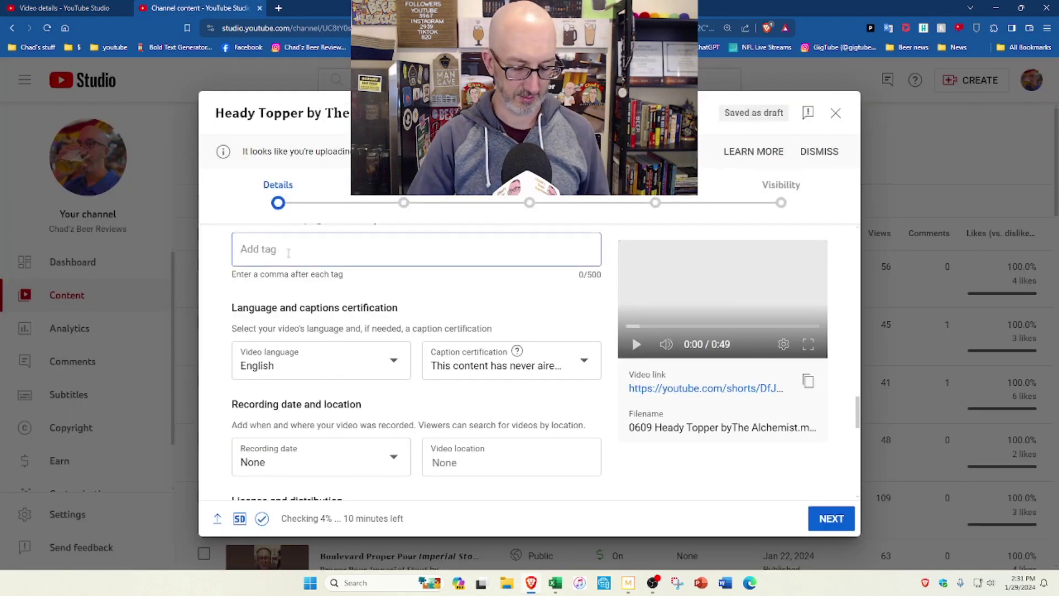
key("ctrl+v")
left_click(831, 519)
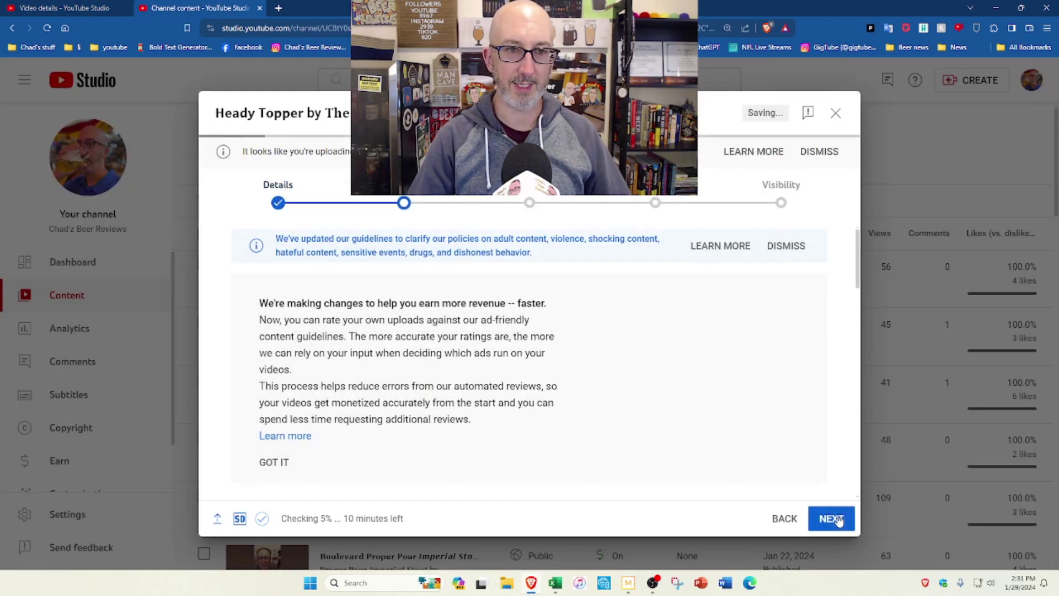
Step: Rate the Short's ad suitability as None of the above and submit the rating
scroll(429, 314, "down", 10)
scroll(429, 314, "down", 5)
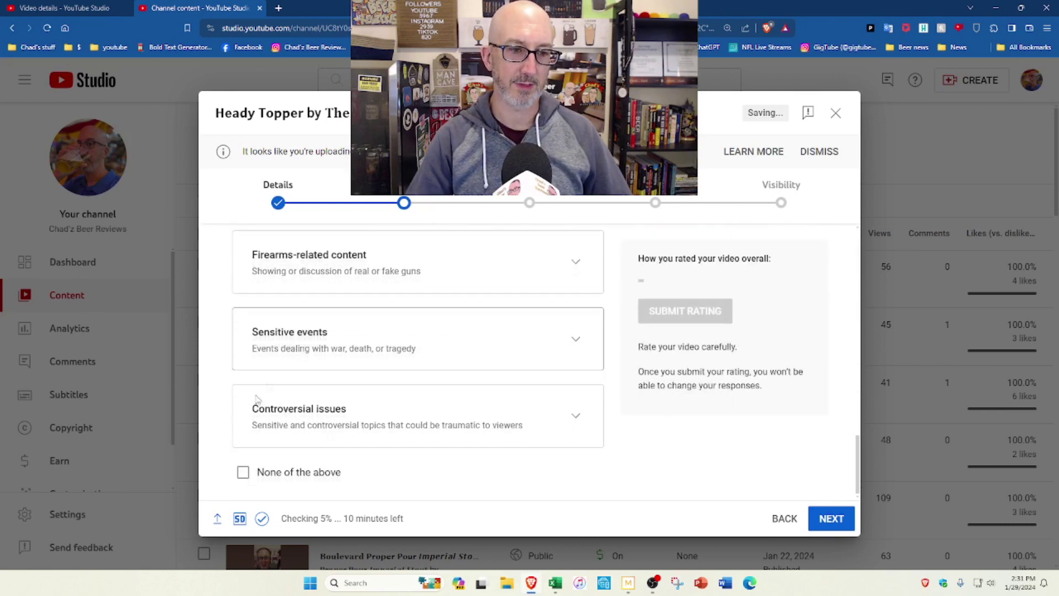
left_click(243, 472)
scroll(684, 330, "up", 2)
left_click(684, 318)
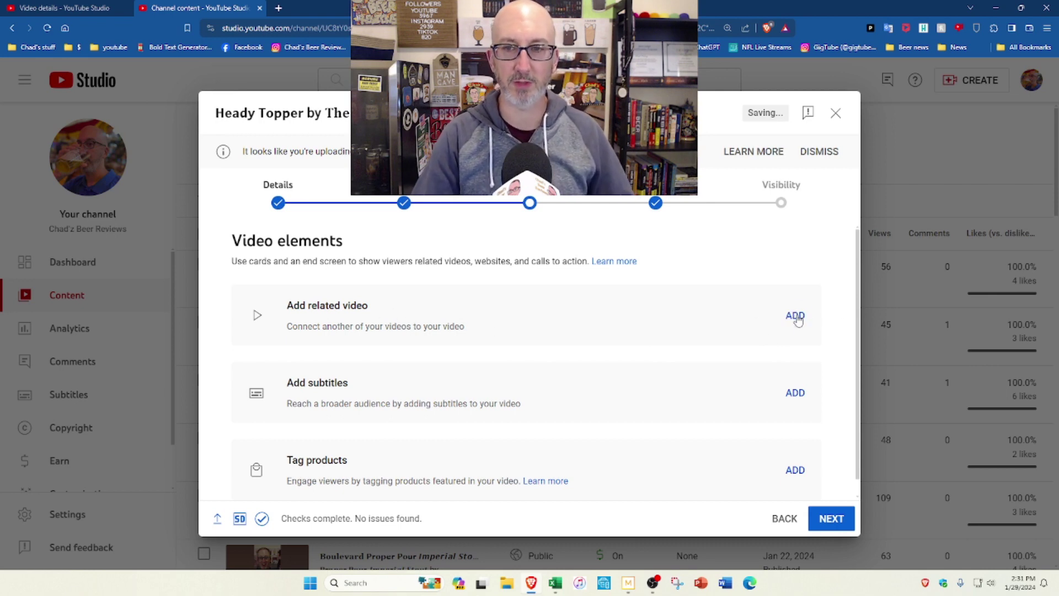
Step: Search for "heady topper", link the full Heady Topper review as the Short's related video, and continue through the checks to visibility
left_click(794, 316)
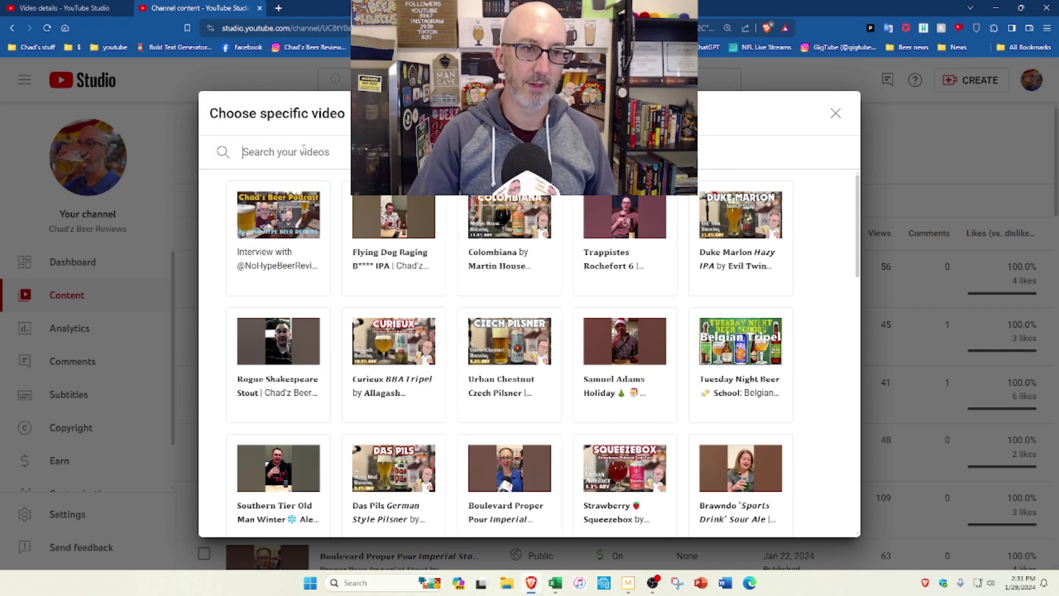
type("heady topper")
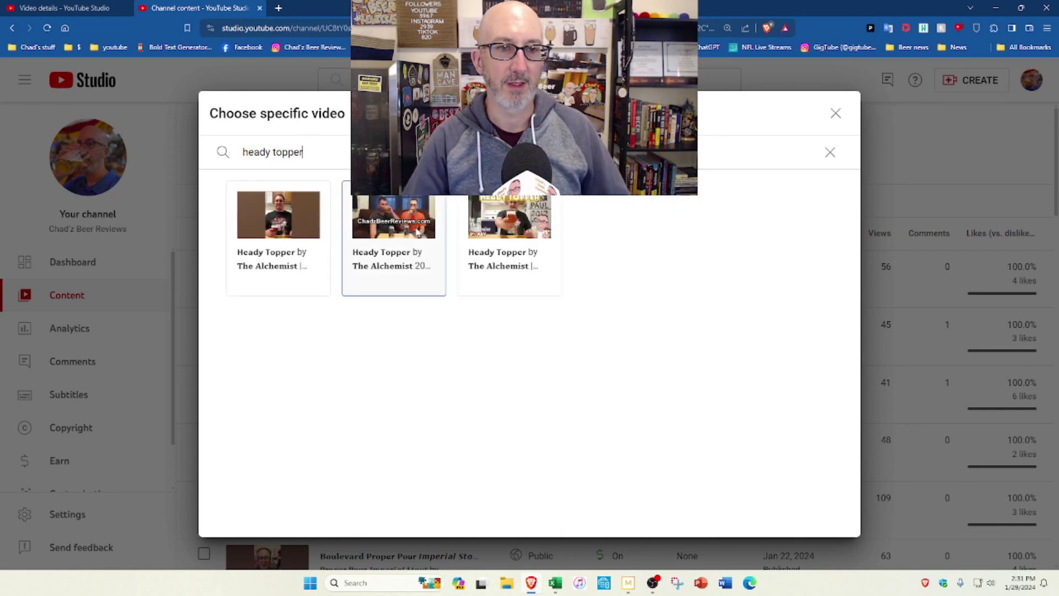
left_click(493, 225)
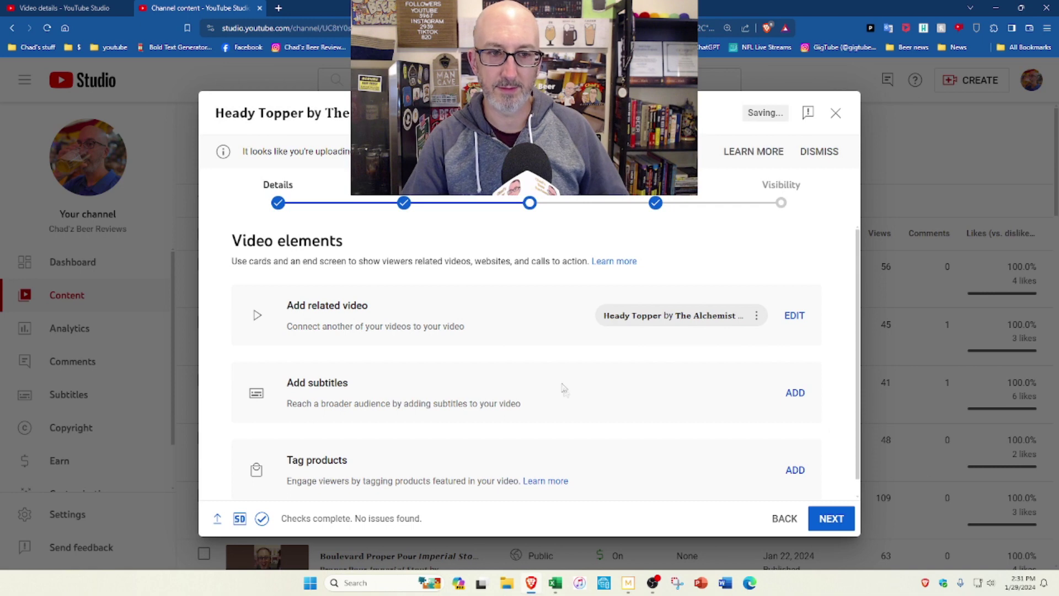
scroll(644, 383, "down", 1)
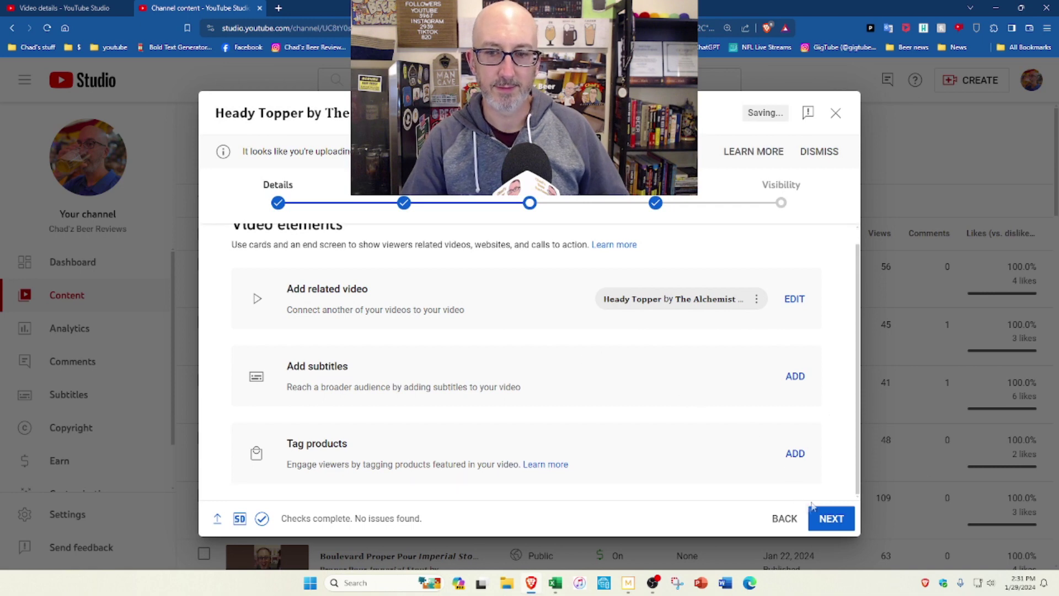
left_click(832, 519)
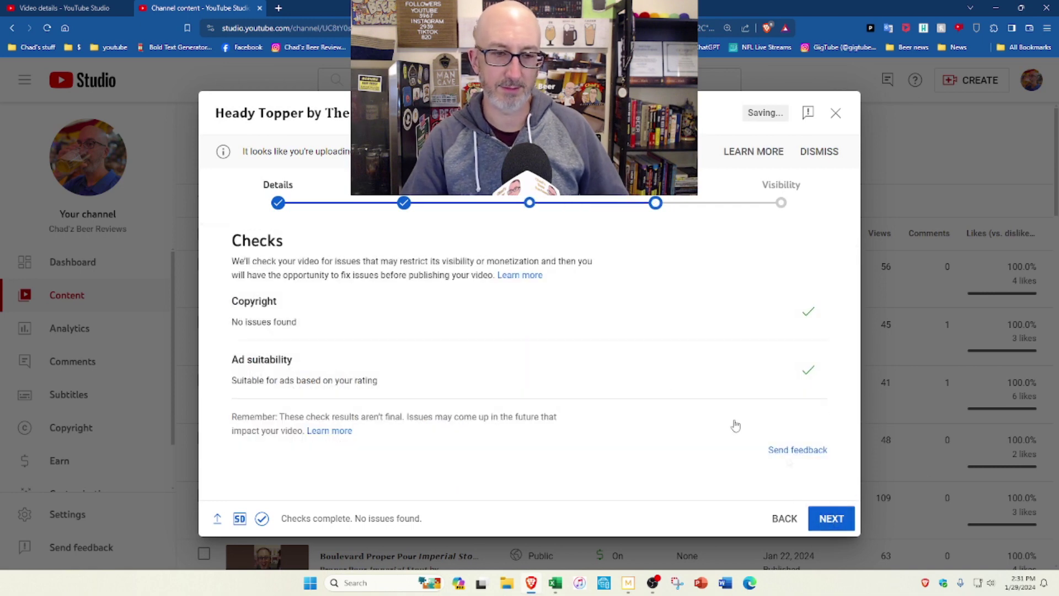
left_click(836, 520)
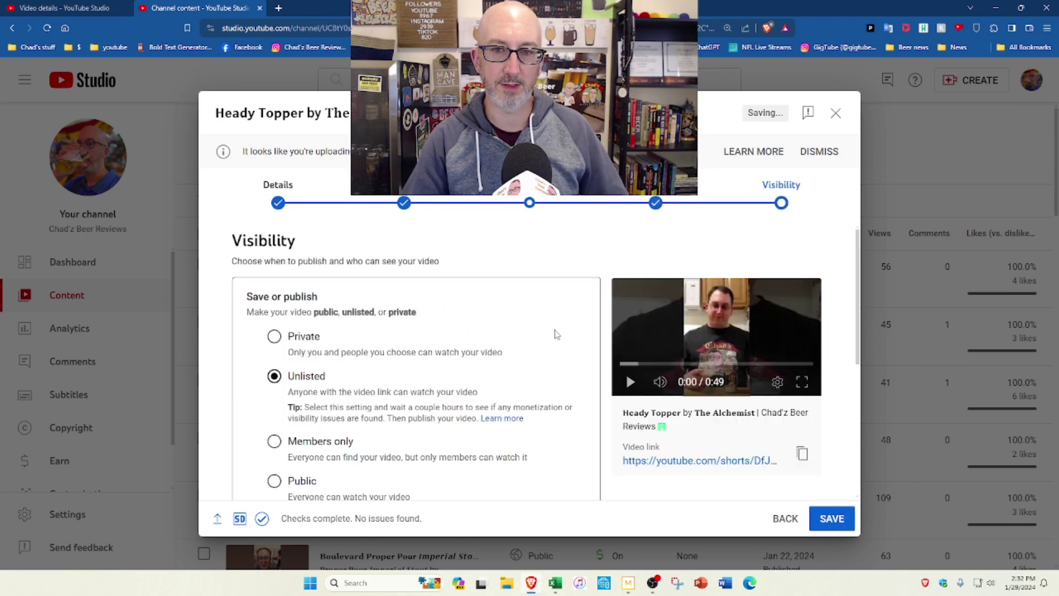
Step: Schedule the Short to change from private to public on Jan 30, 2024 at 8:00 AM
scroll(556, 334, "down", 2)
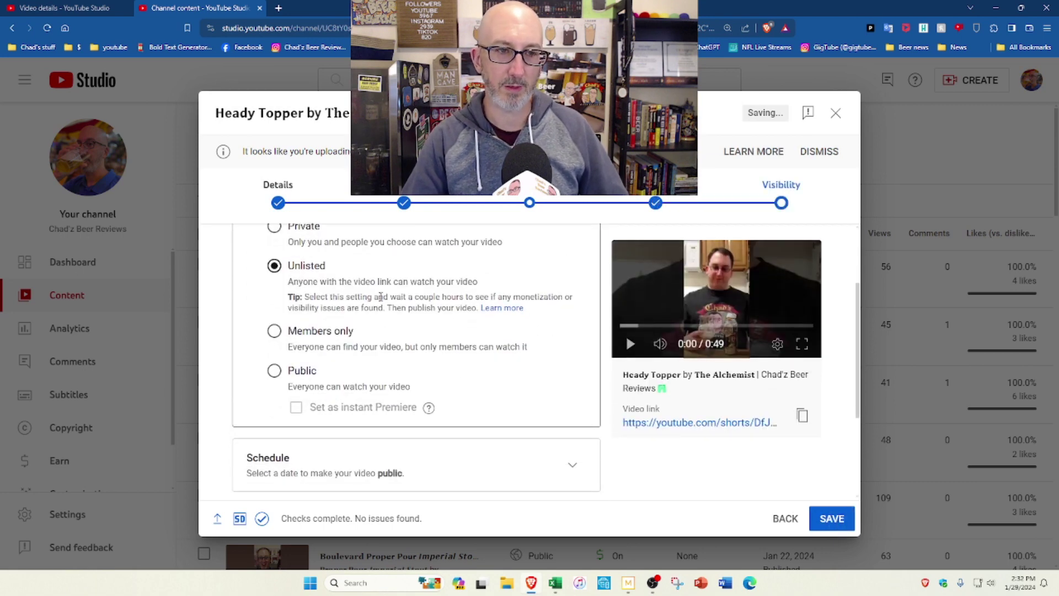
scroll(543, 415, "down", 2)
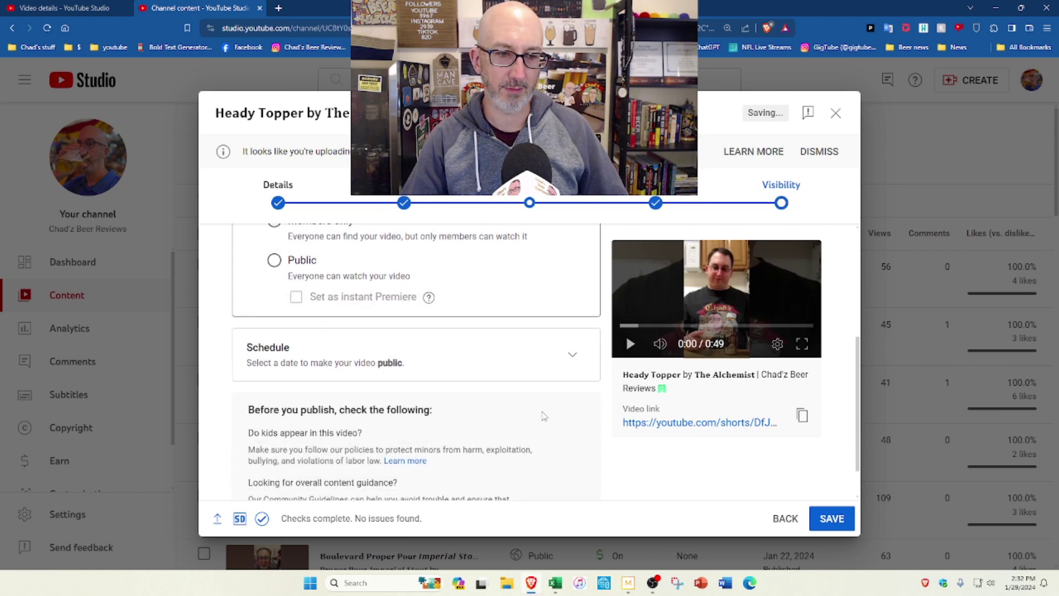
left_click(573, 355)
scroll(414, 325, "up", 1)
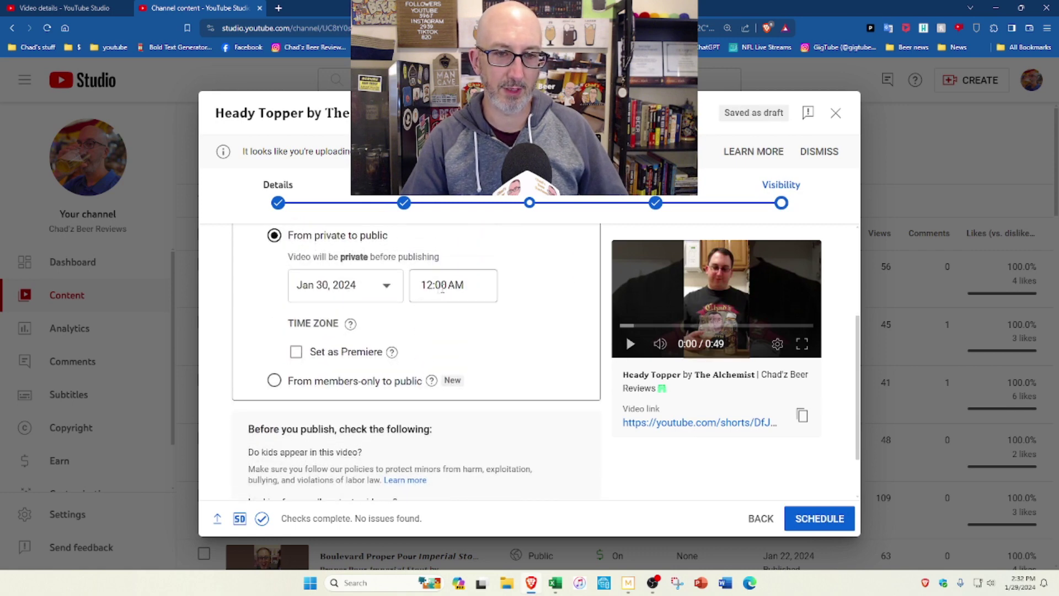
left_click(457, 283)
left_click_drag(492, 324, 499, 380)
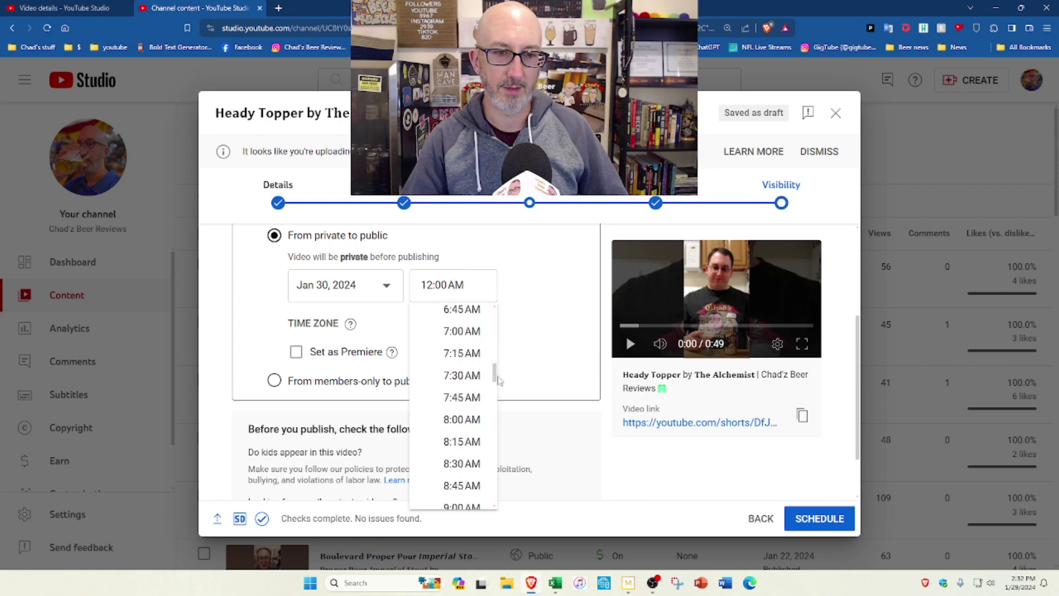
left_click(478, 420)
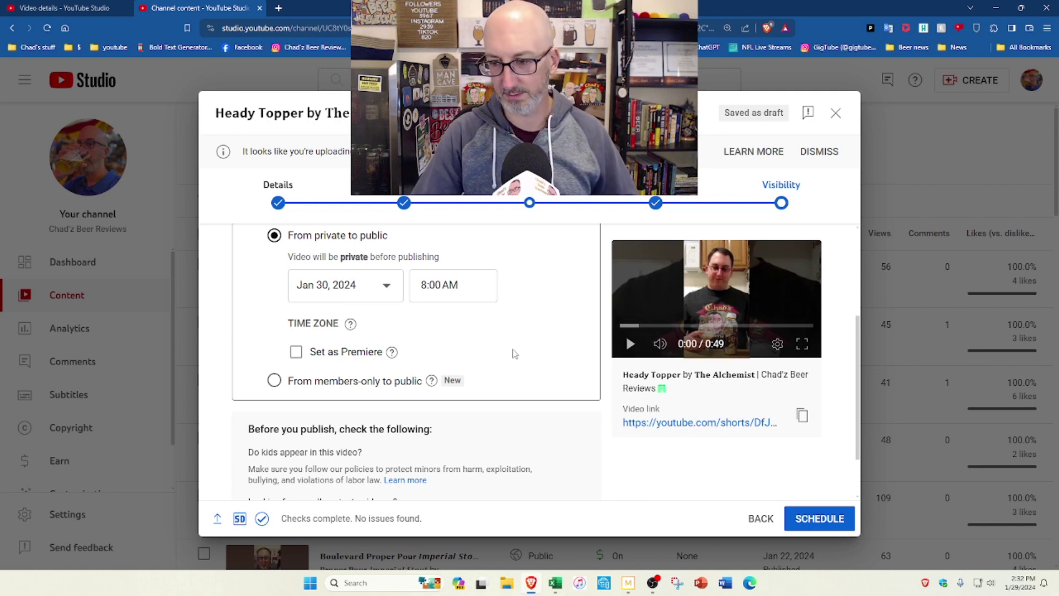
scroll(513, 356, "up", 1)
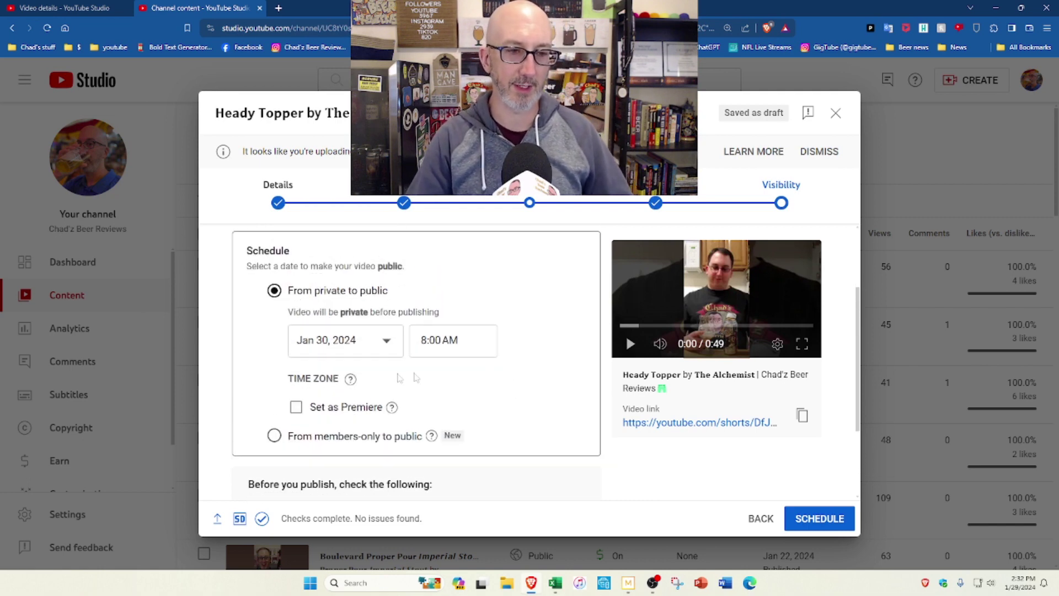
scroll(286, 379, "down", 2)
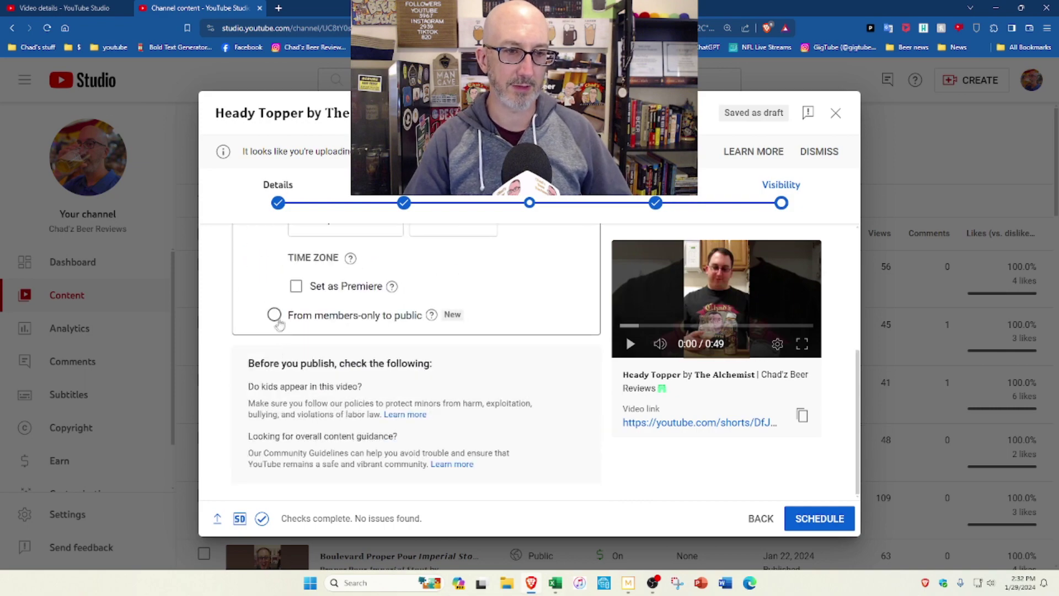
scroll(279, 324, "up", 4)
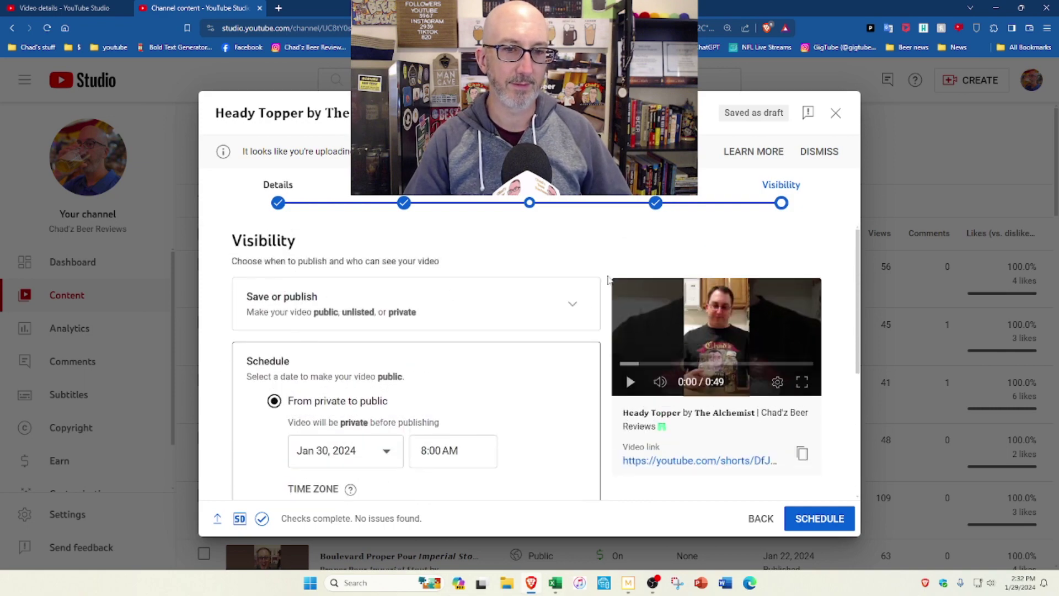
Step: Set the Short's visibility to Public under Save or publish, without an instant Premiere
left_click(572, 303)
scroll(287, 359, "down", 2)
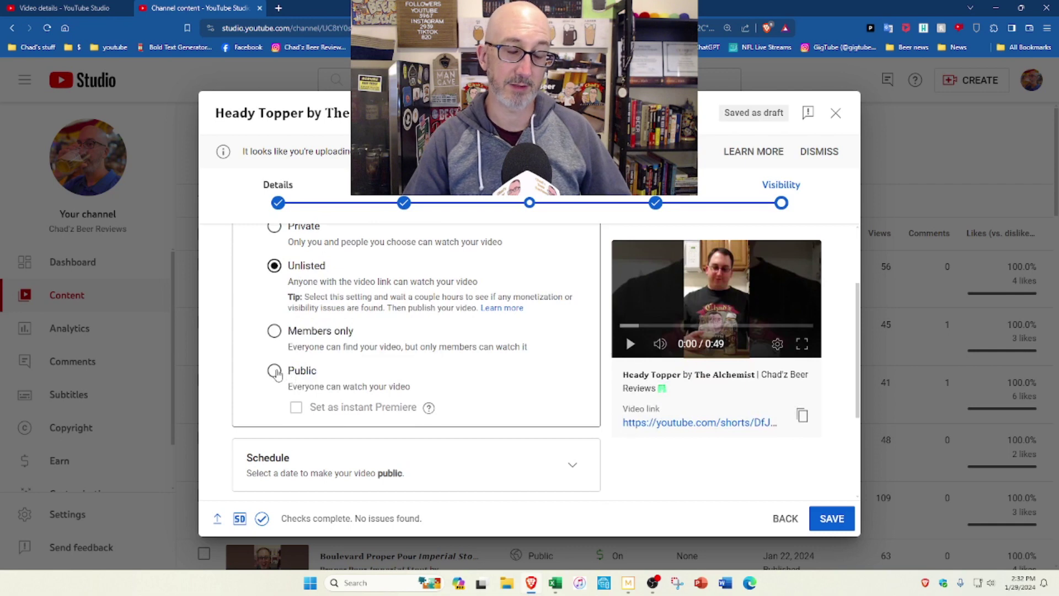
left_click(275, 371)
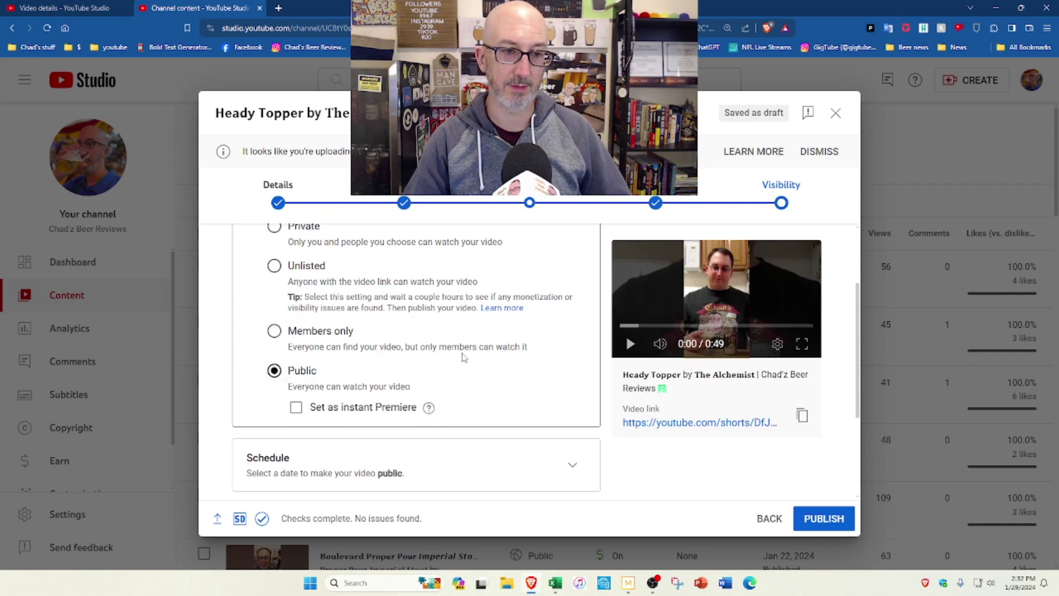
scroll(835, 481, "down", 2)
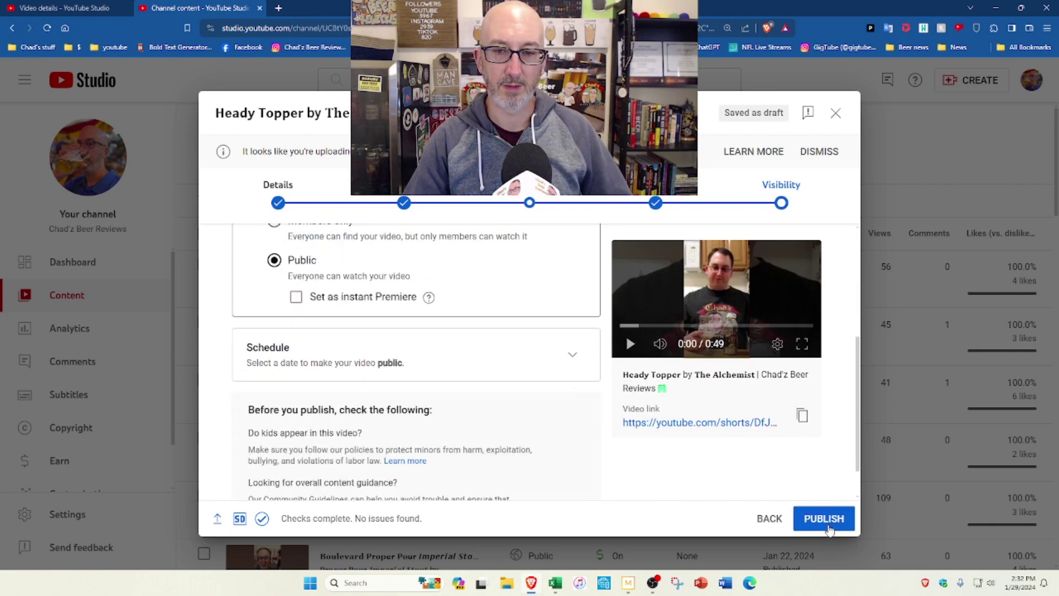
Step: Return to the Short's details and change "short" to "full" in the description's "Watch the short version here" line
left_click(278, 202)
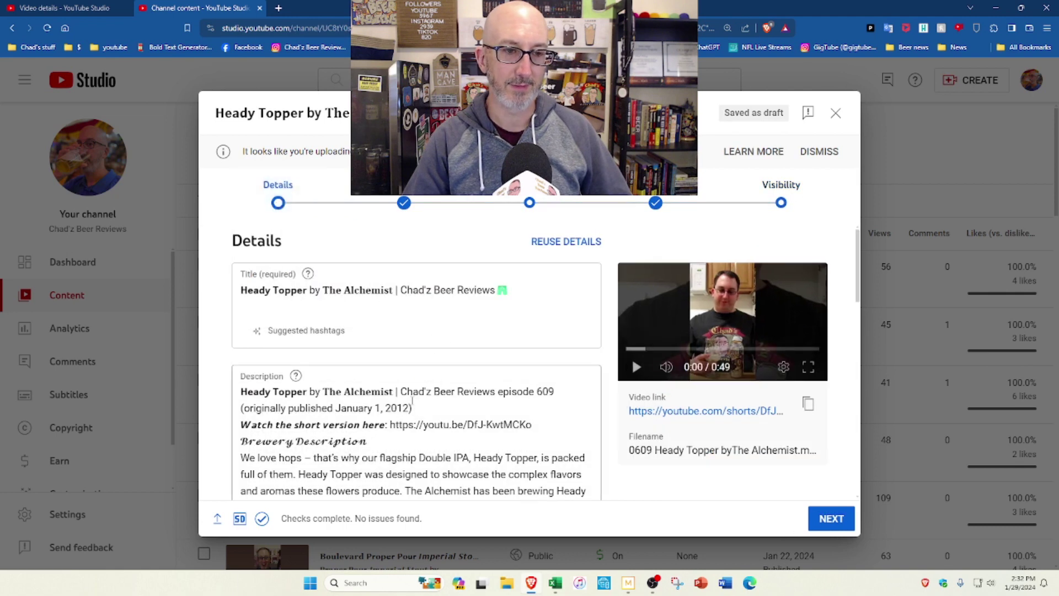
double_click(303, 424)
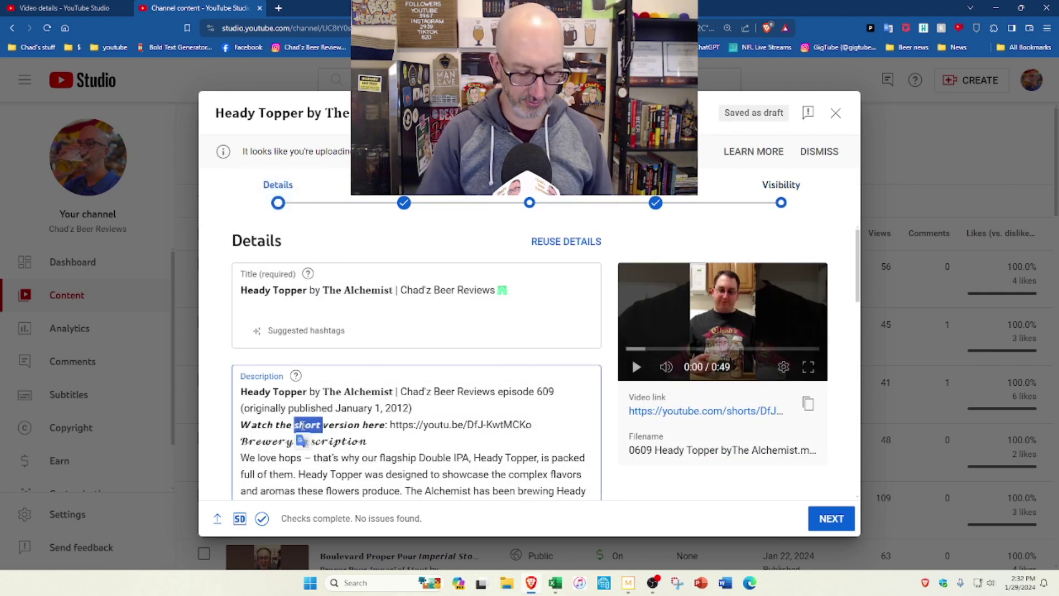
type("full")
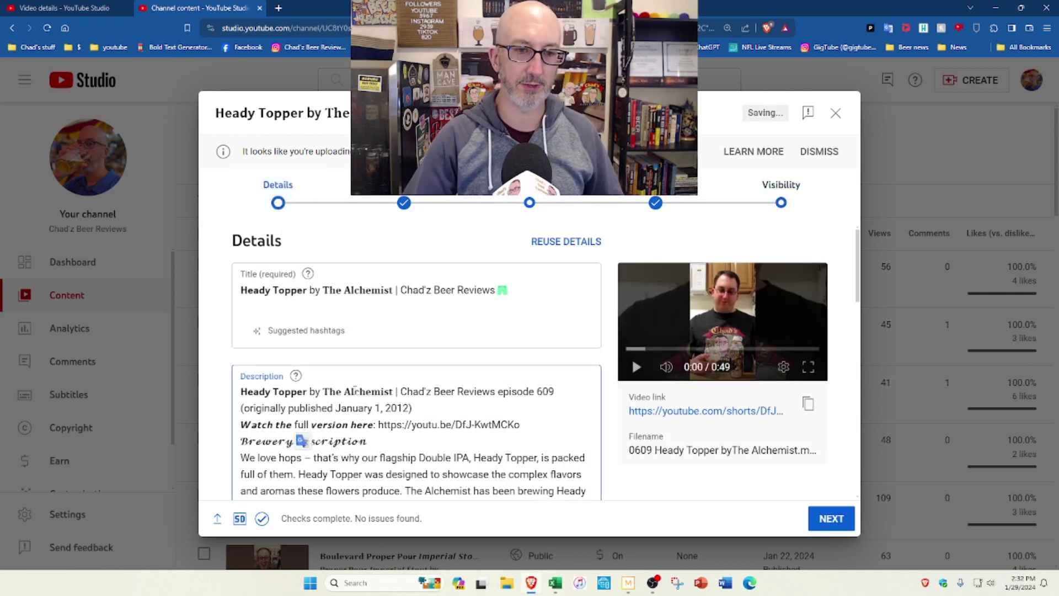
left_click(66, 8)
scroll(747, 310, "up", 15)
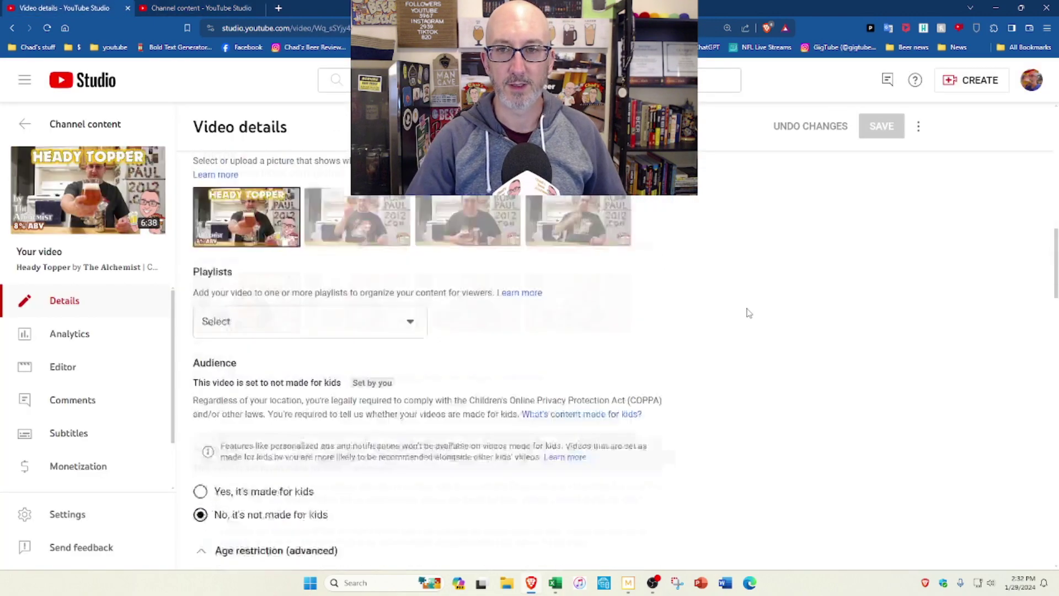
left_click(914, 310)
left_click(209, 7)
left_click(553, 397)
left_click_drag(523, 422, 378, 425)
key("ctrl+v")
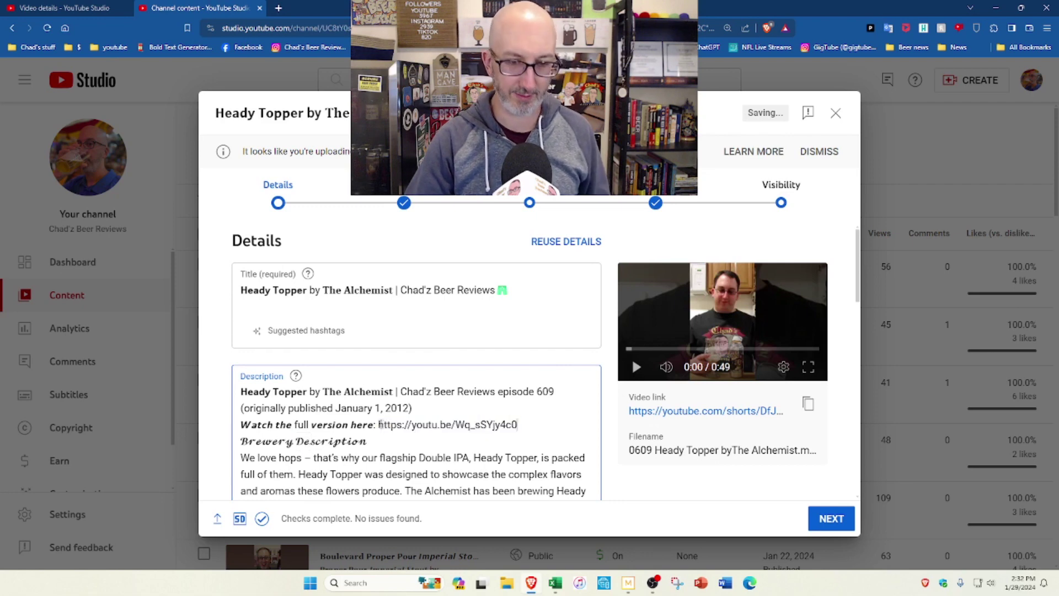
Step: Publish the Short as public, dismiss the sharing dialog and open the Short's details page from the channel content
left_click(831, 518)
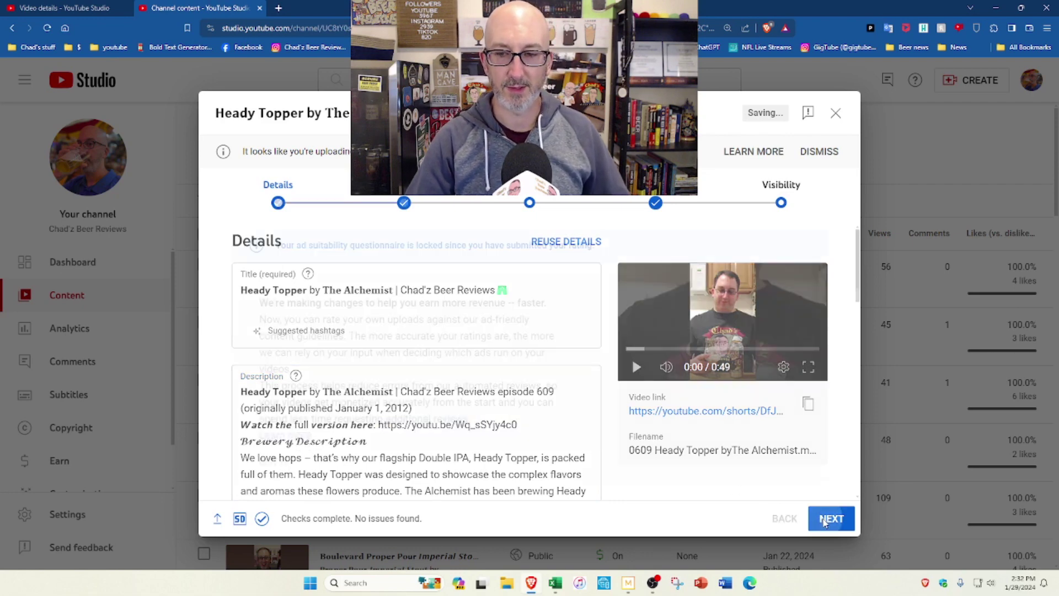
left_click(781, 202)
scroll(542, 309, "down", 5)
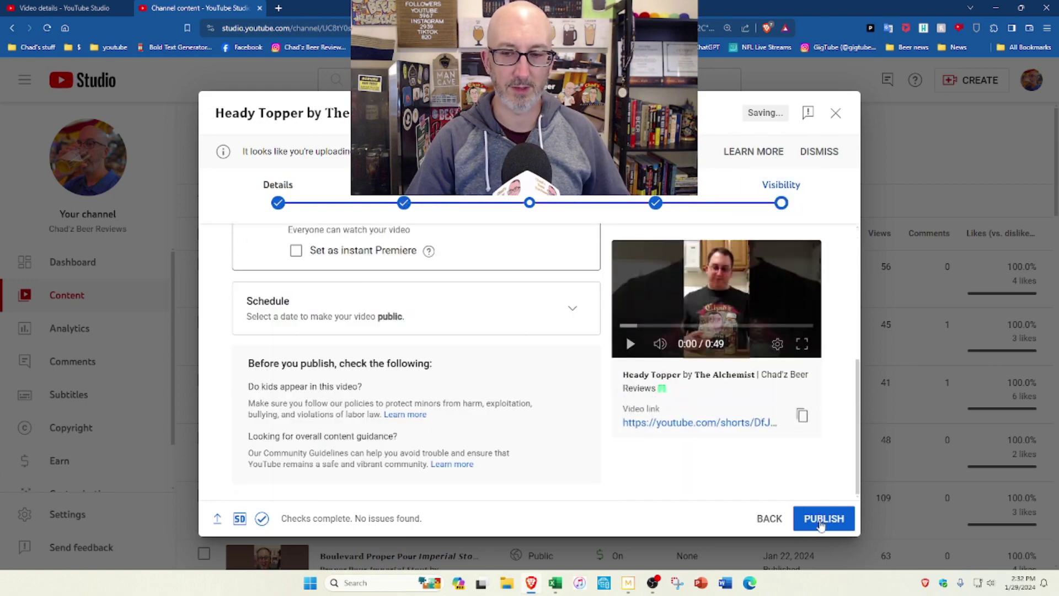
left_click(821, 521)
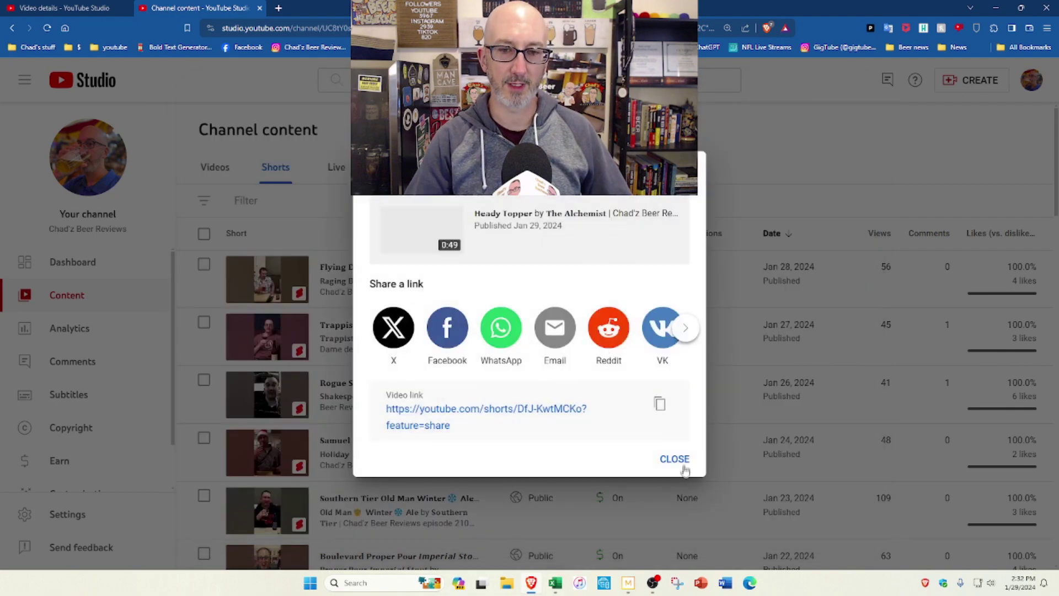
left_click(674, 459)
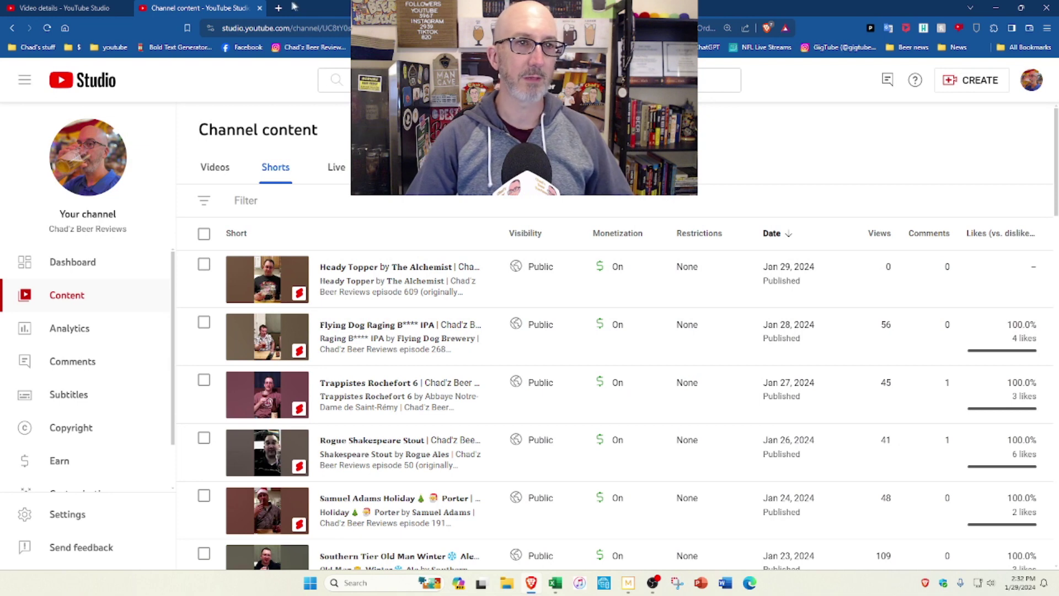
mouse_move(342, 290)
left_click(328, 293)
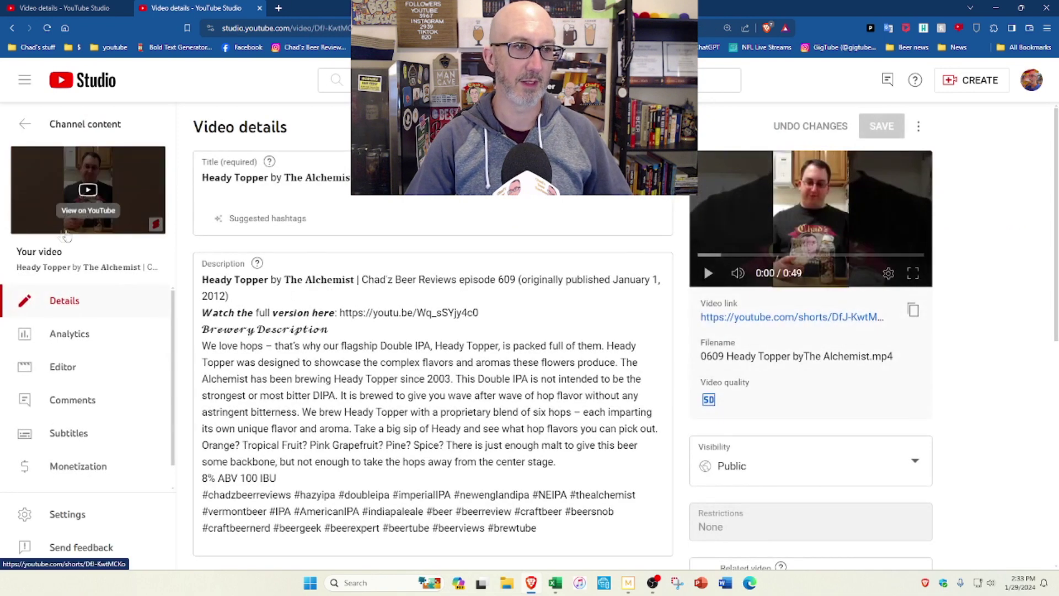
Step: Open the channel's Instagram profile in a new tab, close the original video's details tab and return to Instagram
left_click(277, 7)
left_click(294, 49)
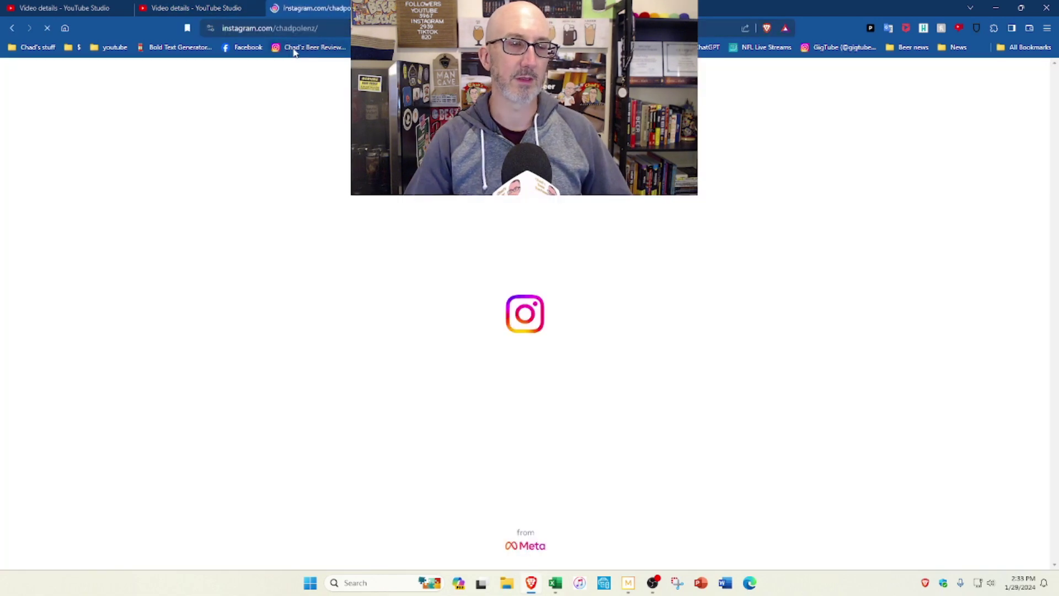
left_click(92, 7)
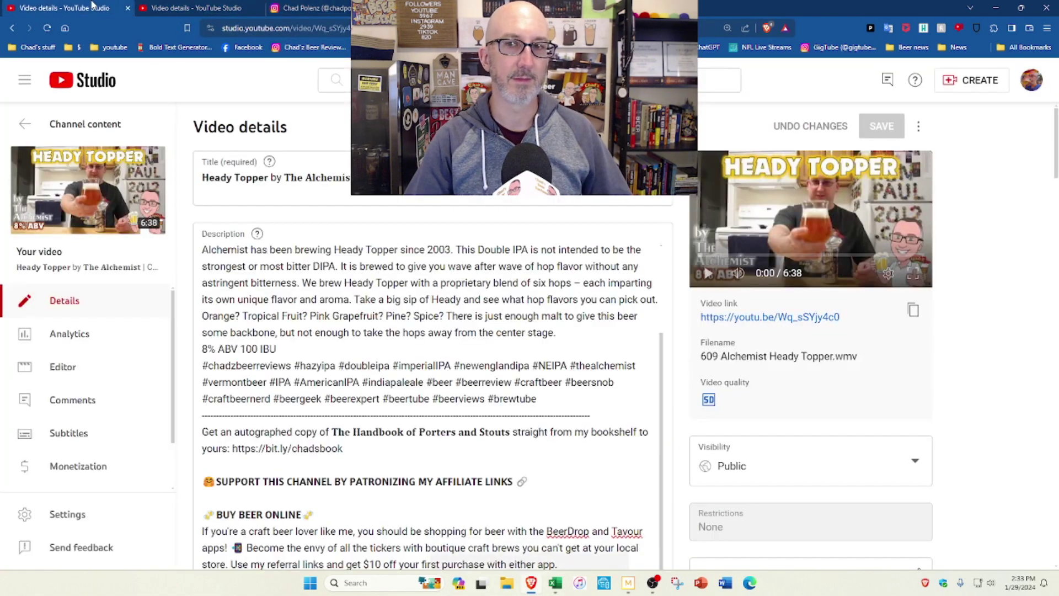
left_click(128, 8)
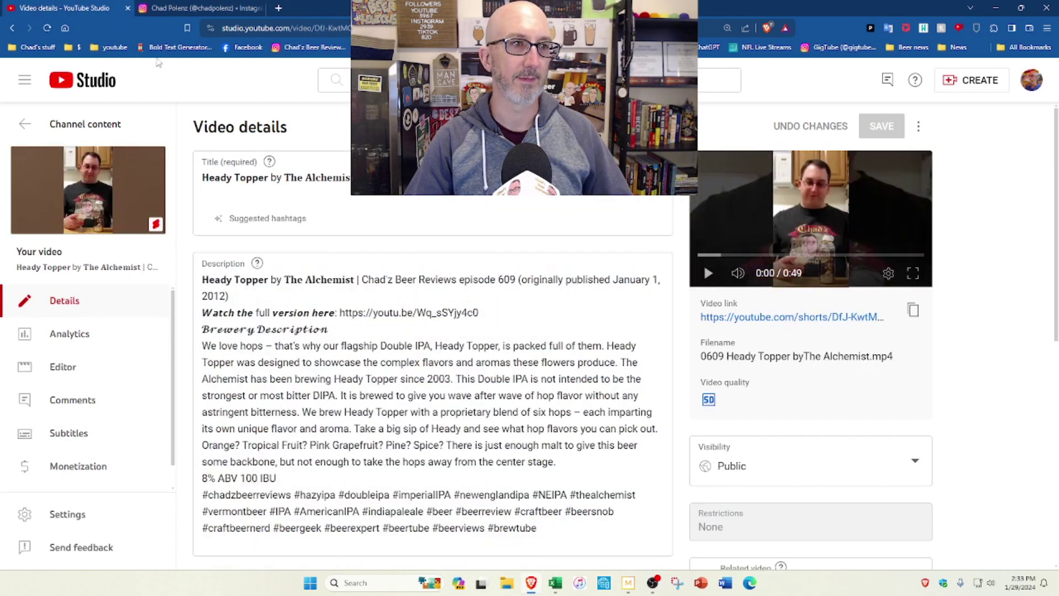
left_click(176, 8)
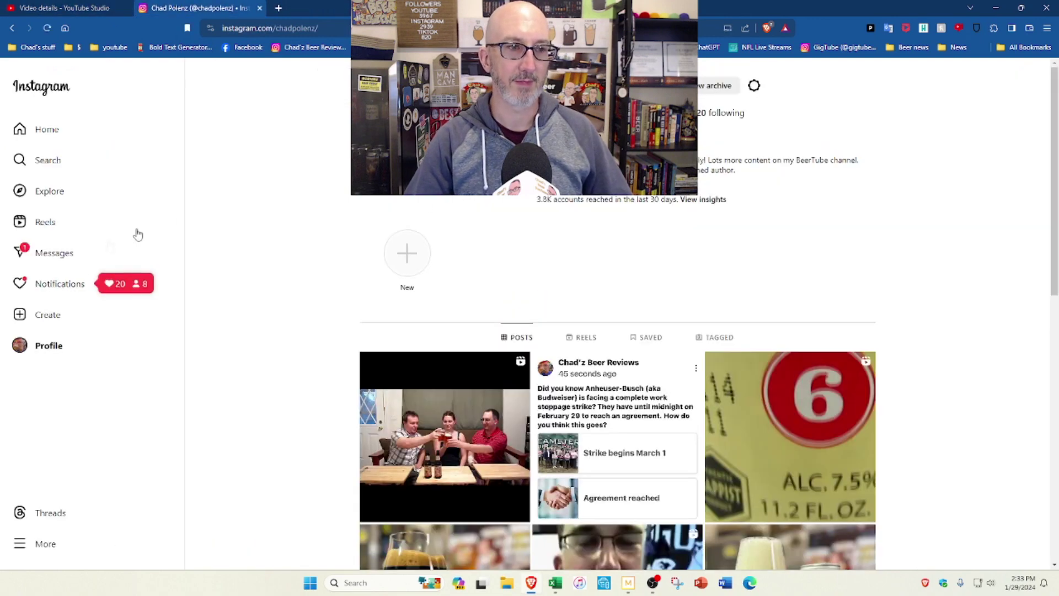
Step: Start a new Instagram post with the 0609 Heady Topper byThe Alchemist video and set its crop to Original
left_click(49, 319)
left_click(93, 342)
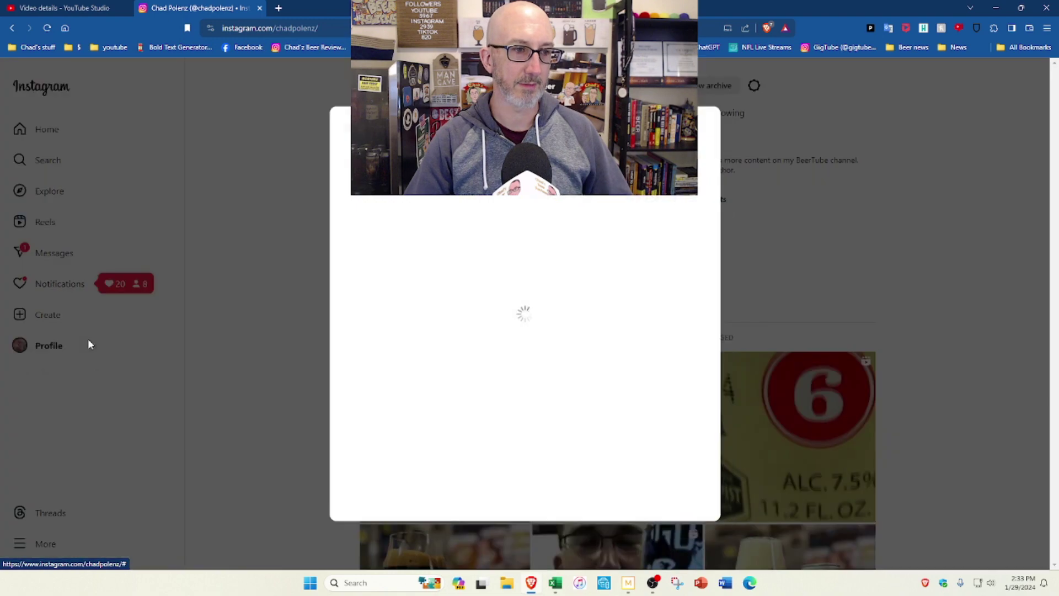
left_click(523, 361)
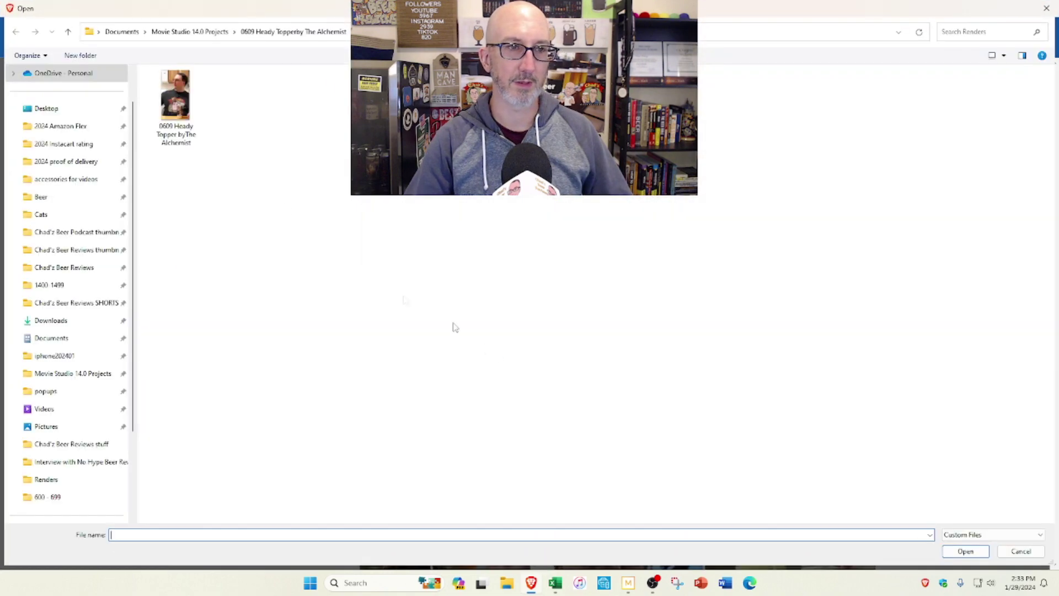
double_click(175, 108)
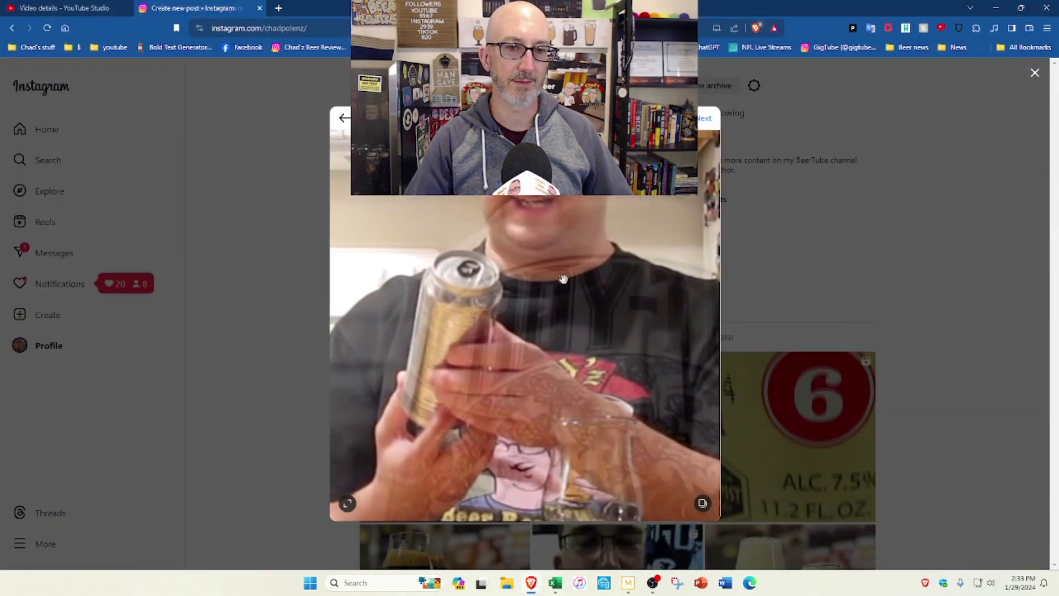
left_click(347, 503)
left_click(380, 392)
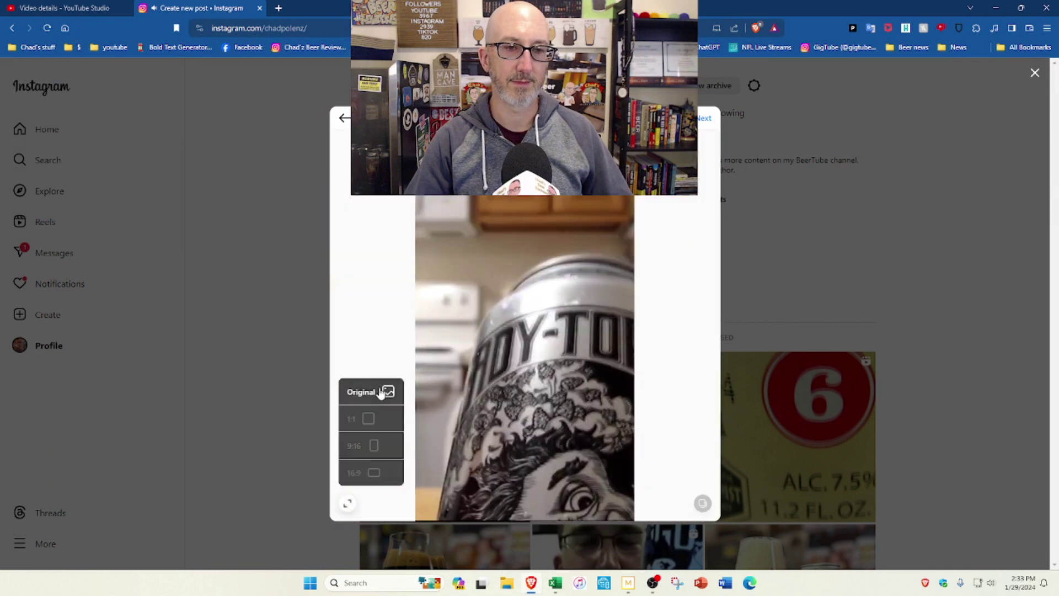
Step: Use the close-up frame of the Heady Topper can as the reel's cover photo and continue to the caption stage
left_click(705, 118)
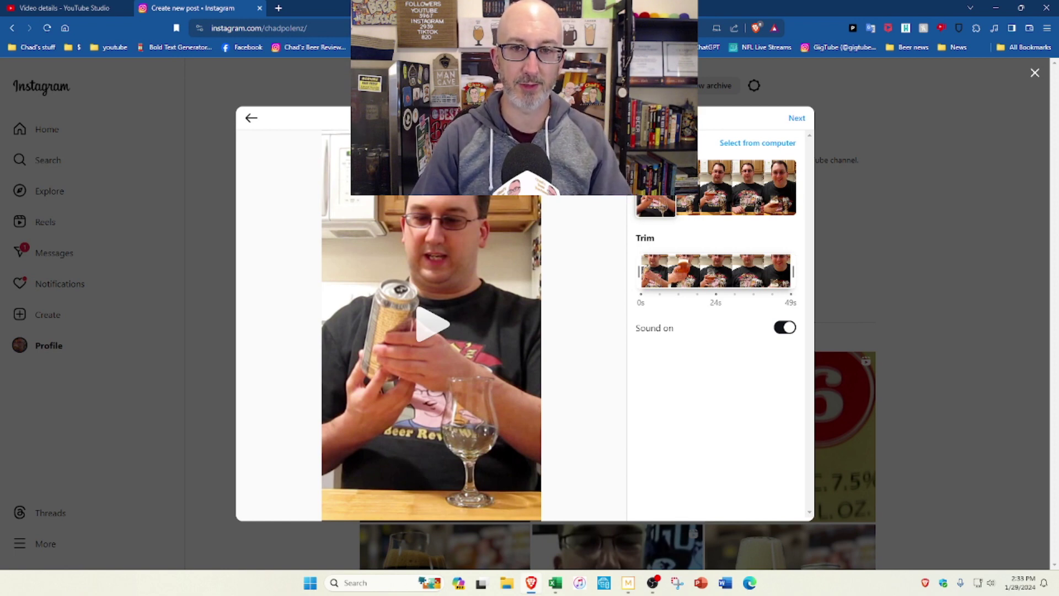
left_click_drag(660, 189, 665, 188)
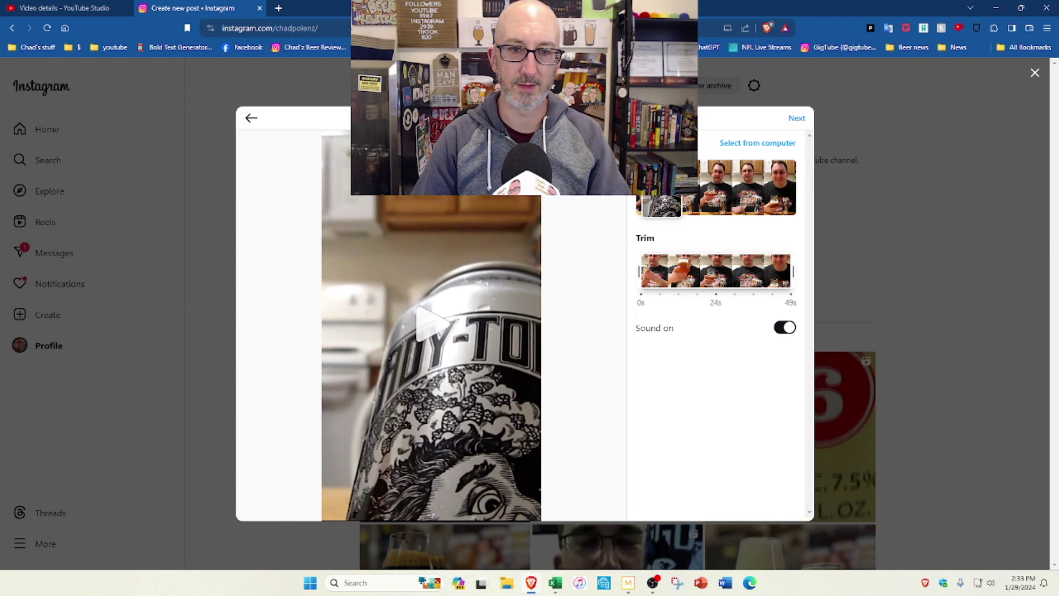
left_click(794, 120)
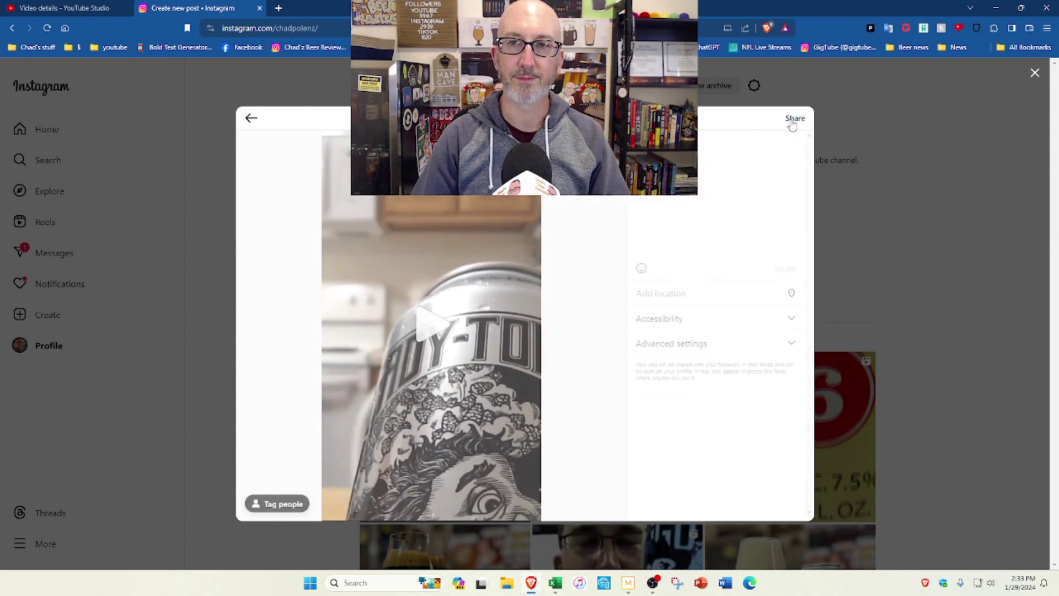
Step: Copy the Short's full description from YouTube Studio and paste it as the Instagram reel's caption
left_click(72, 7)
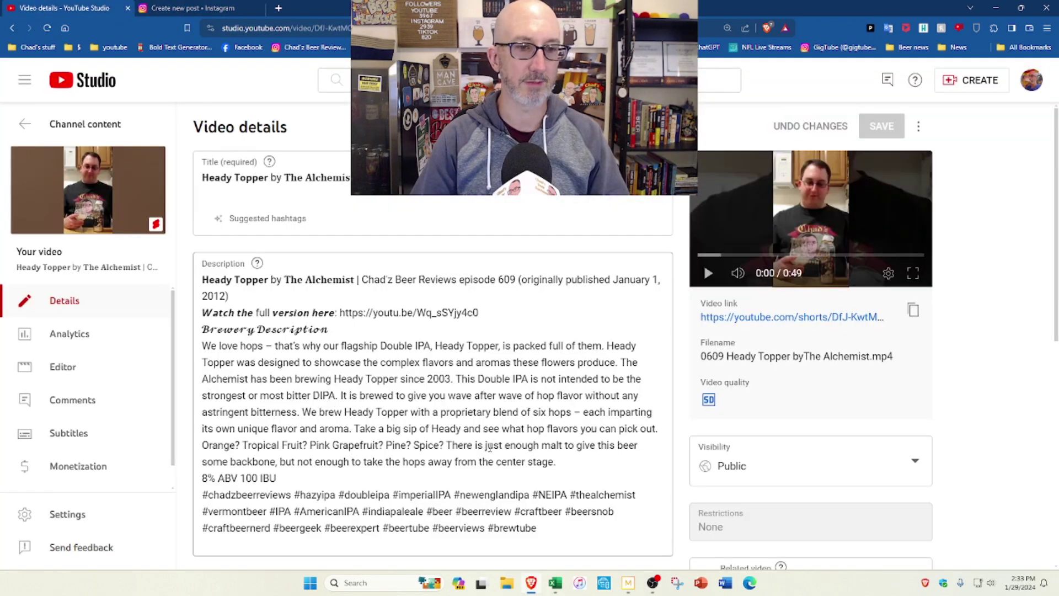
left_click_drag(544, 522, 192, 303)
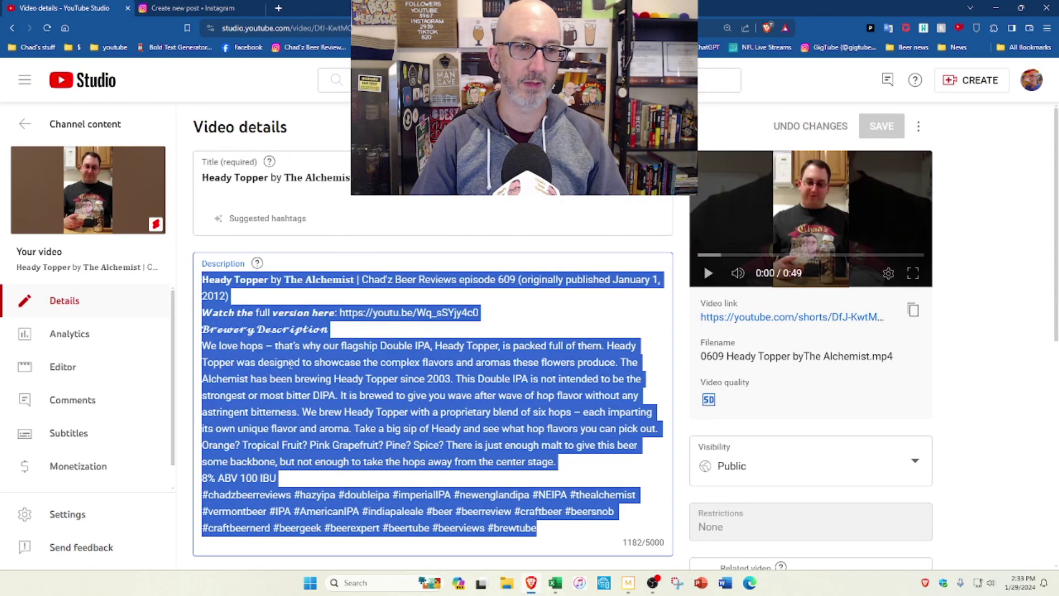
right_click(291, 364)
left_click(309, 192)
left_click(193, 8)
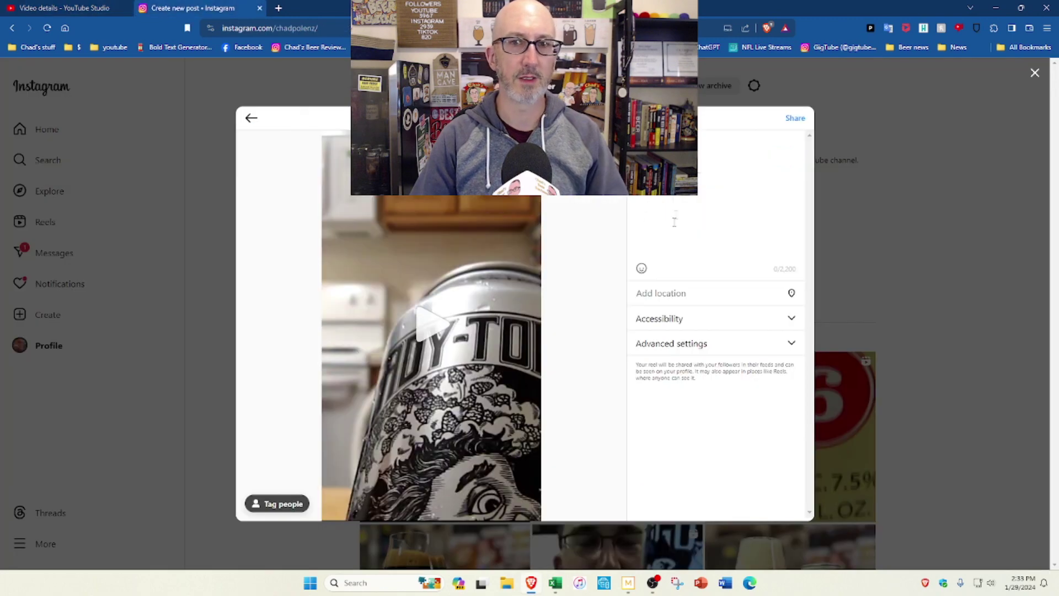
left_click(673, 224)
key("ctrl+v")
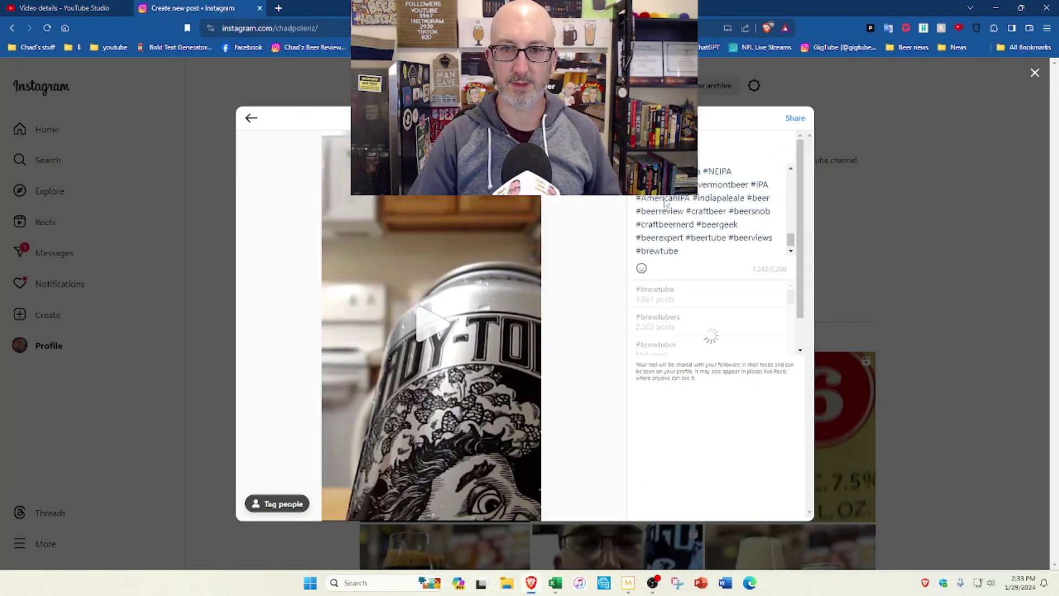
Step: Search for "alchemist" among taggable accounts and tag alchemistbeer in the reel
left_click(292, 504)
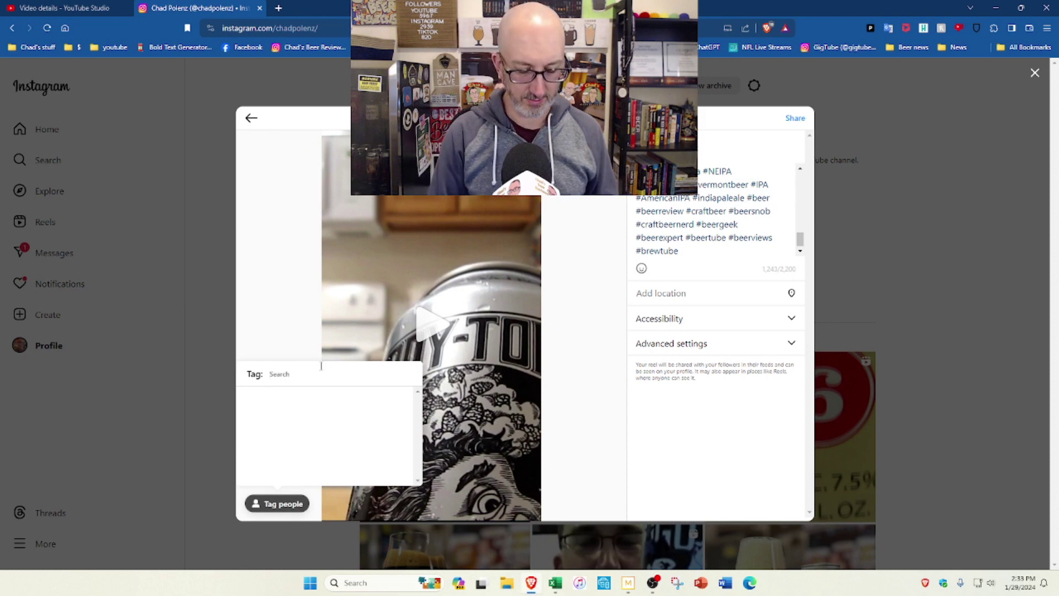
type("alchemist")
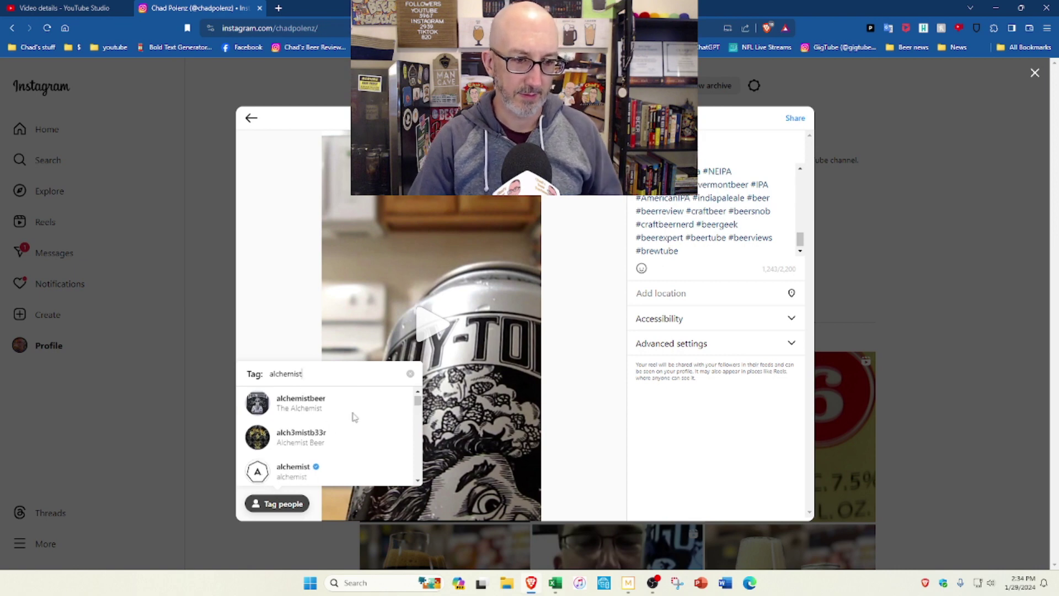
scroll(353, 417, "down", 3)
scroll(353, 416, "up", 3)
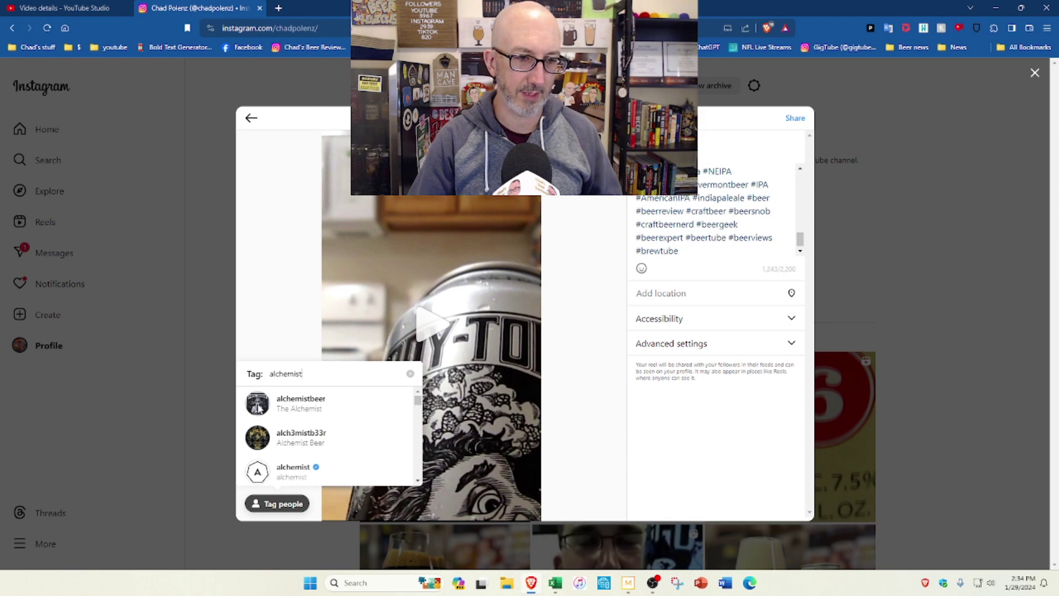
left_click(260, 408)
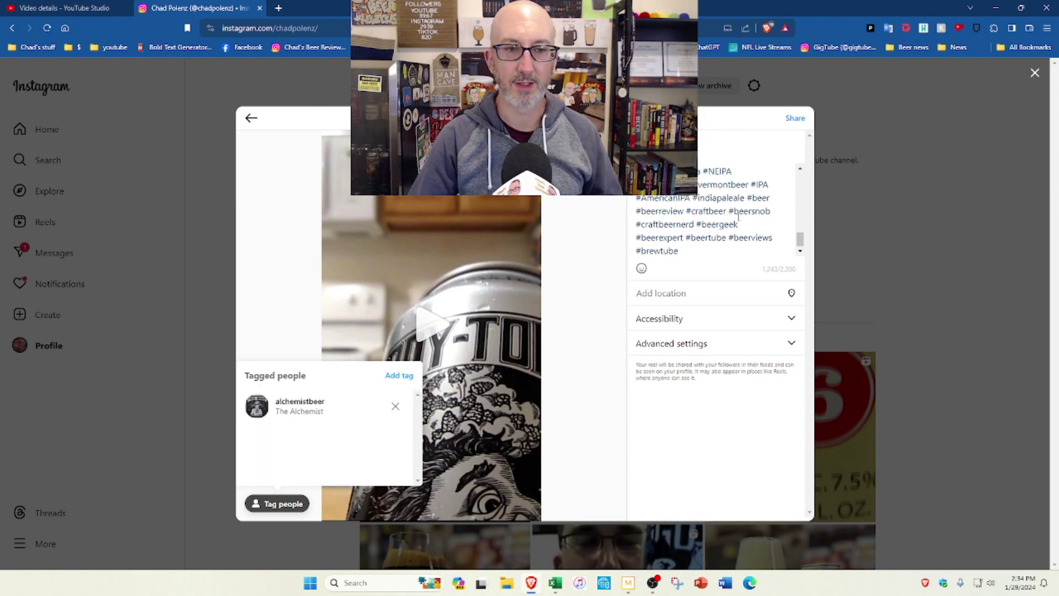
Step: Mention alchemistbeer after "The Alchemist" in the caption's first line and share the reel
scroll(753, 198, "up", 10)
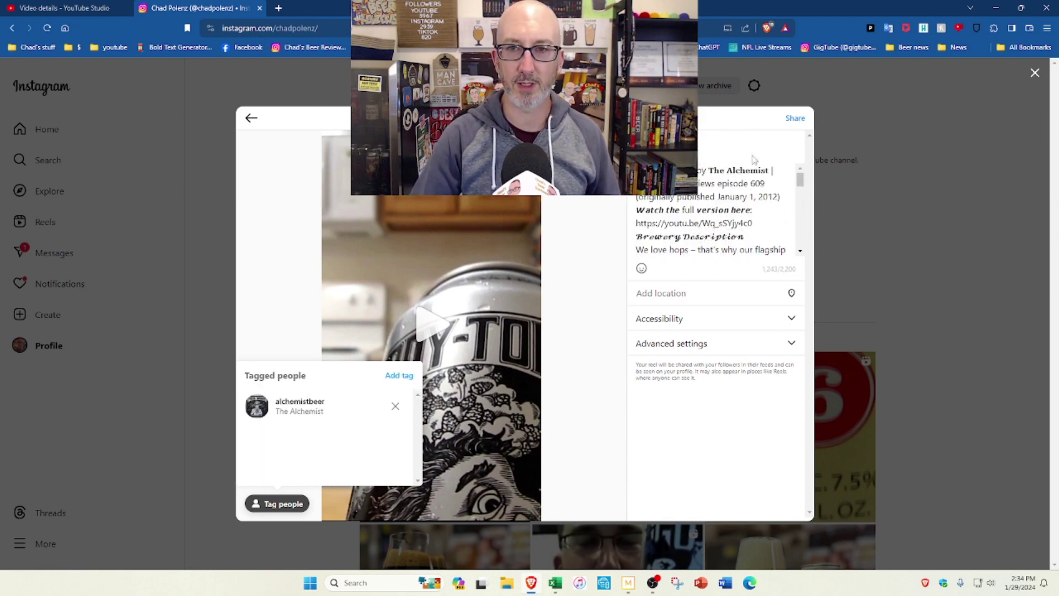
left_click(767, 184)
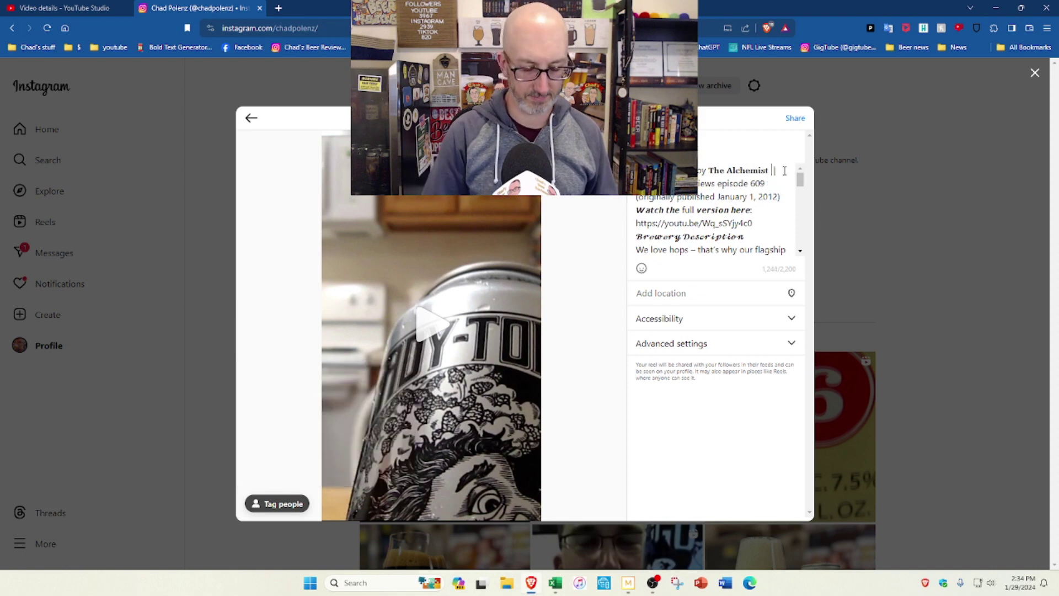
type("alchemist")
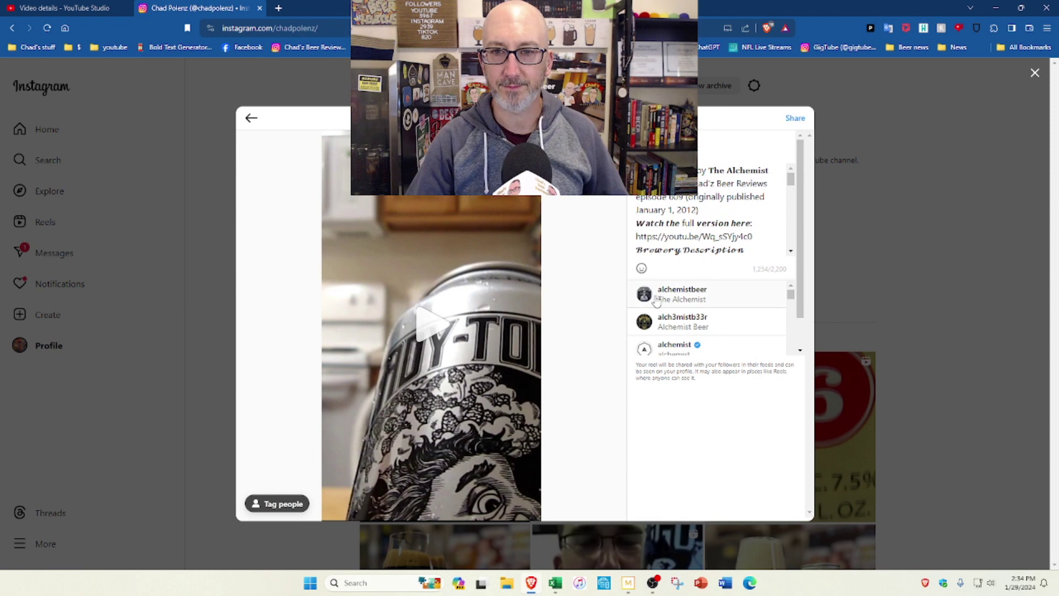
left_click(656, 298)
left_click(797, 120)
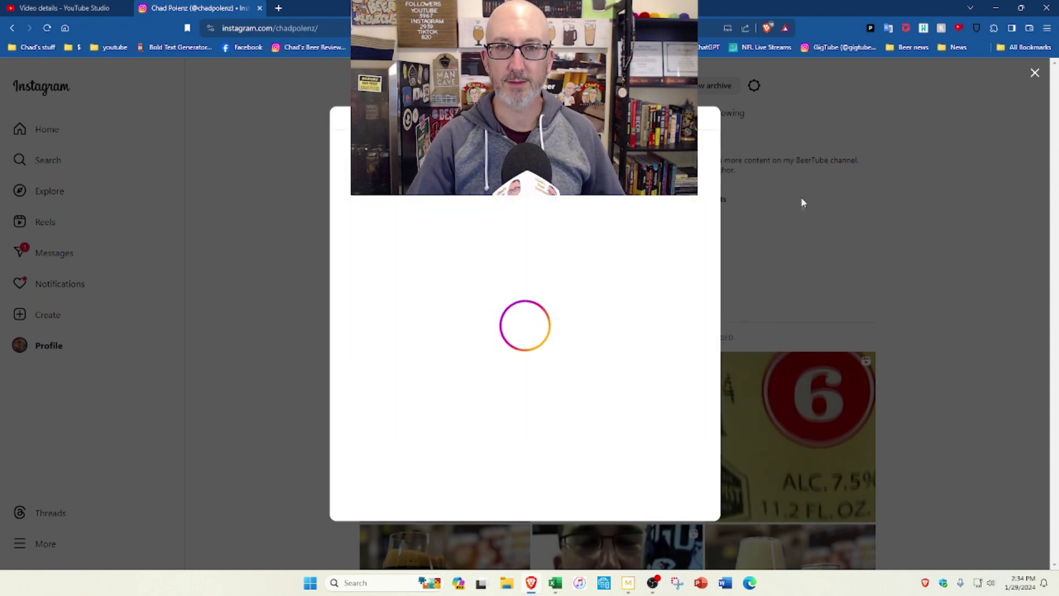
Step: Open the channel's TikTok profile in a new tab and upload the 0609 Heady Topper byThe Alchemist video
left_click(279, 8)
left_click(386, 48)
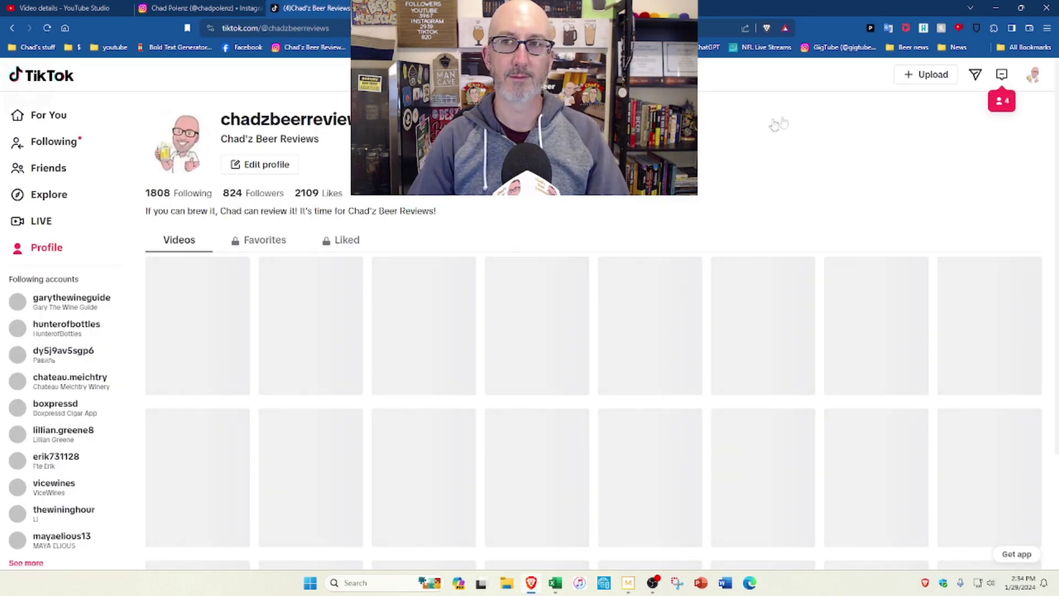
left_click(930, 79)
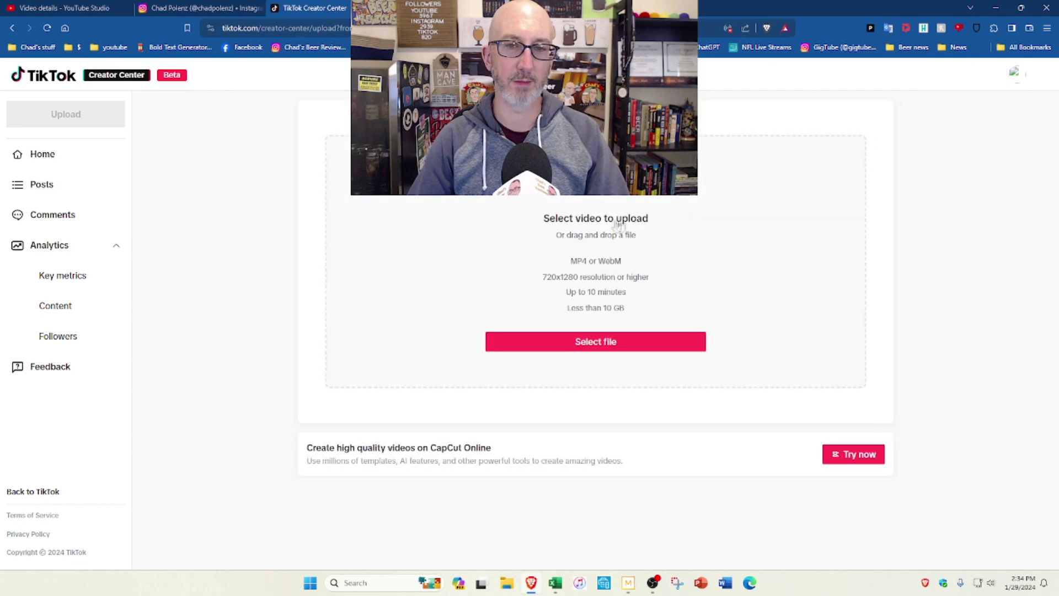
left_click(617, 347)
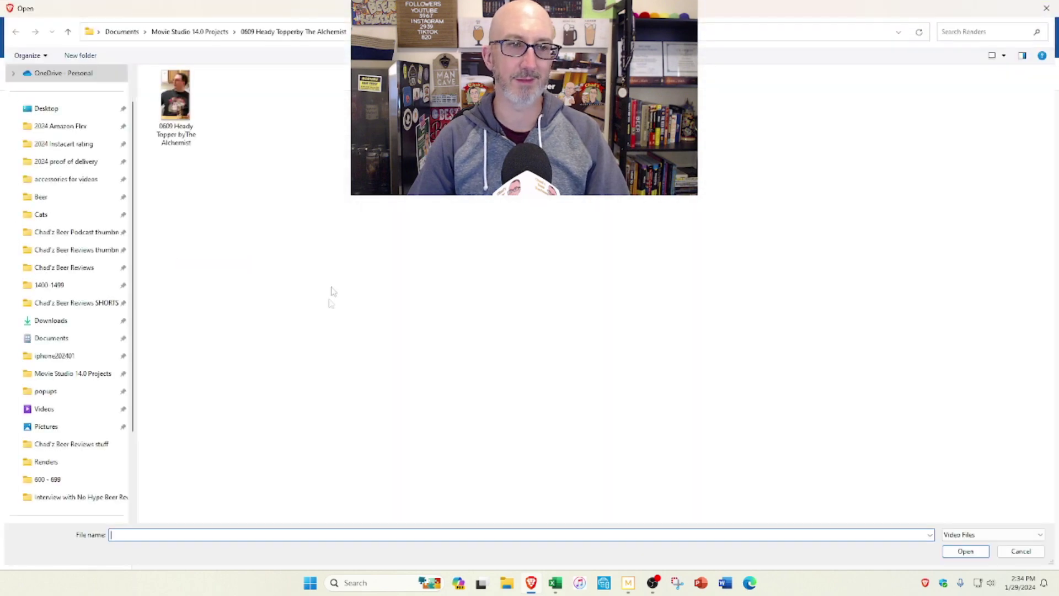
double_click(199, 103)
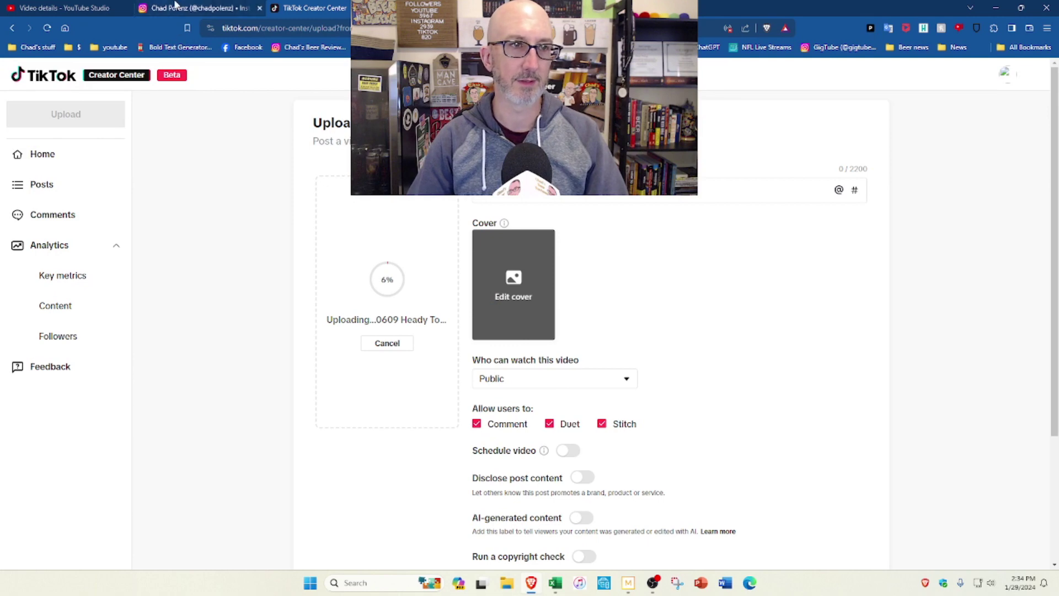
Step: Copy the Short's description from YouTube Studio again and paste it as the TikTok video's caption
left_click(65, 7)
right_click(341, 368)
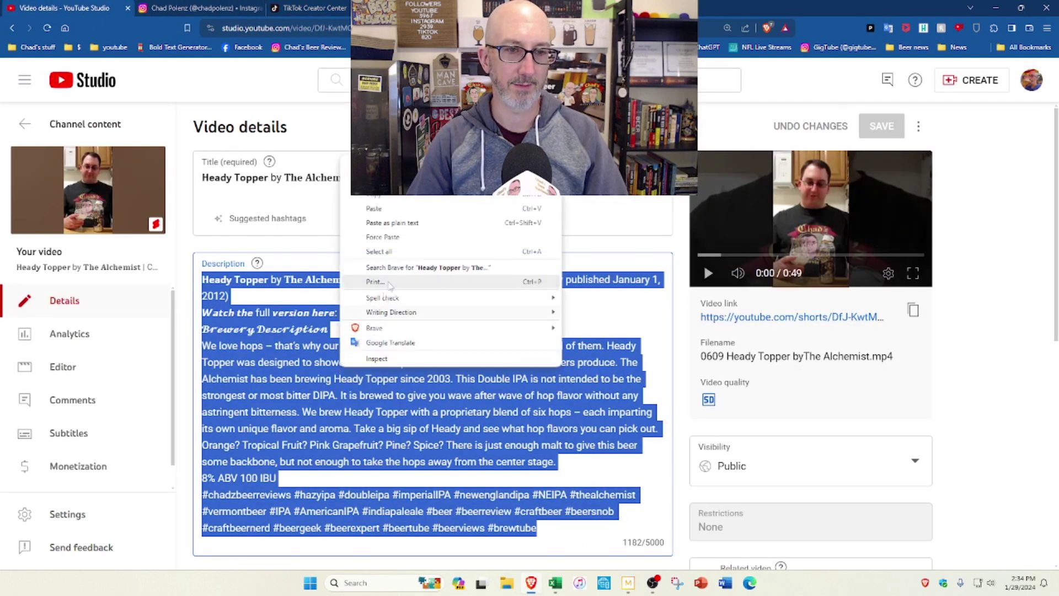
left_click(312, 8)
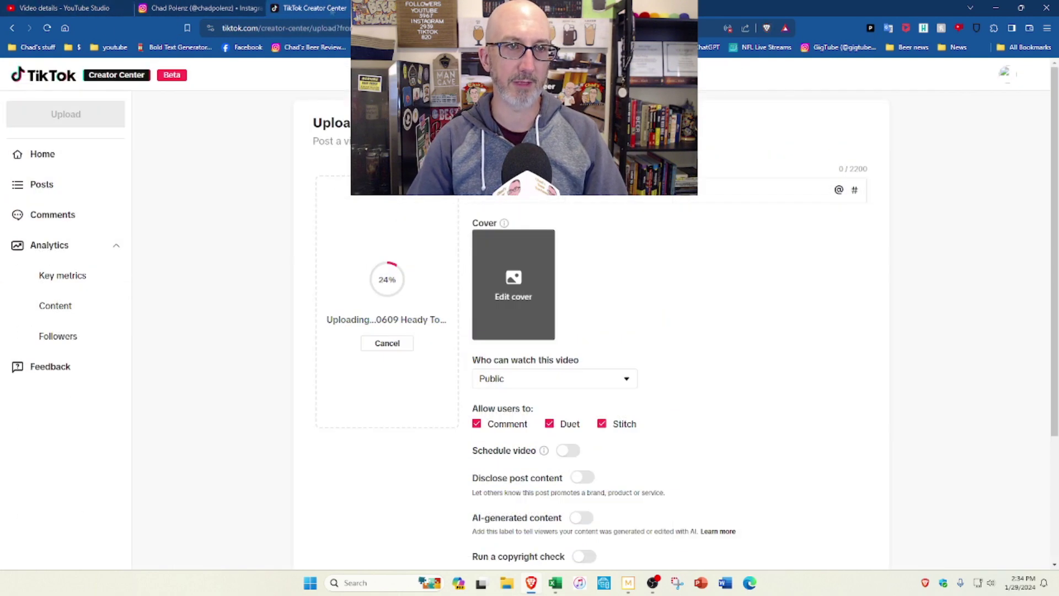
key("ctrl+v")
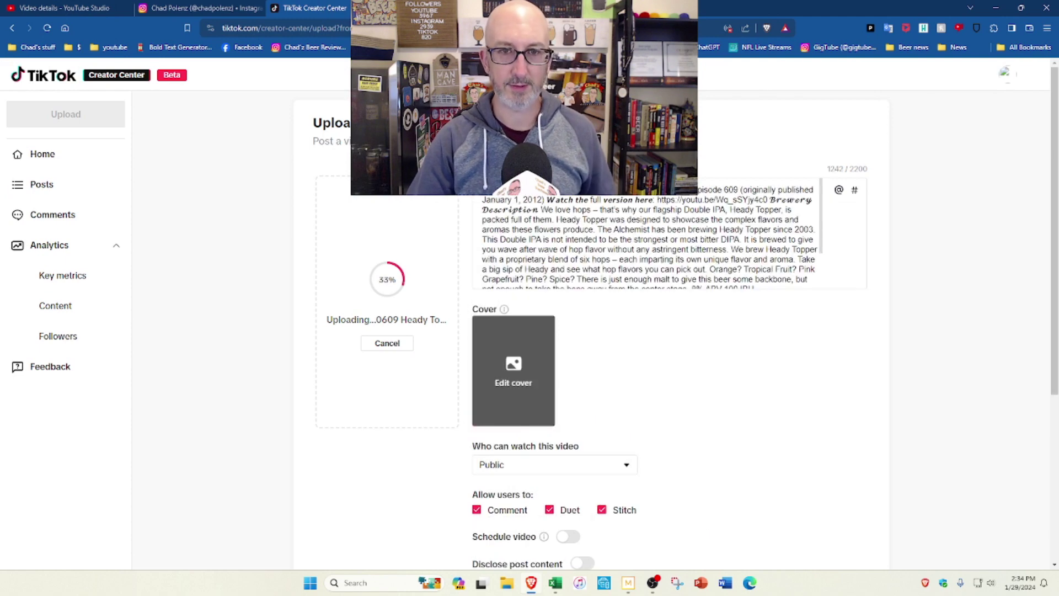
Step: Turn the caption's closing tags #brewtube, #beerviews, #beertube, #beerexpert and #beergeek into linked TikTok hashtags, using the matching suggestions
scroll(725, 264, "down", 2)
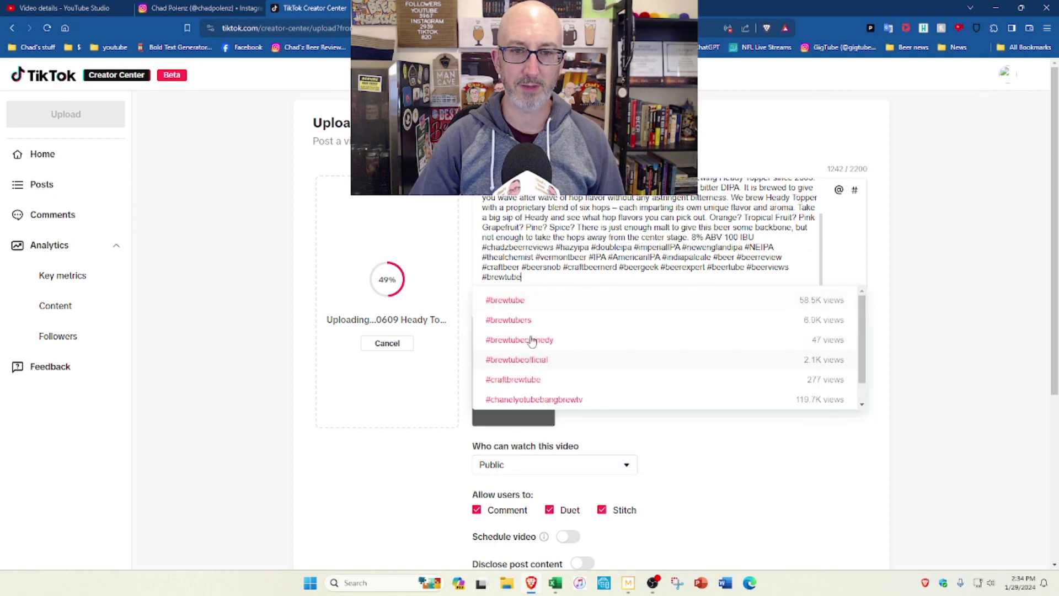
left_click(518, 301)
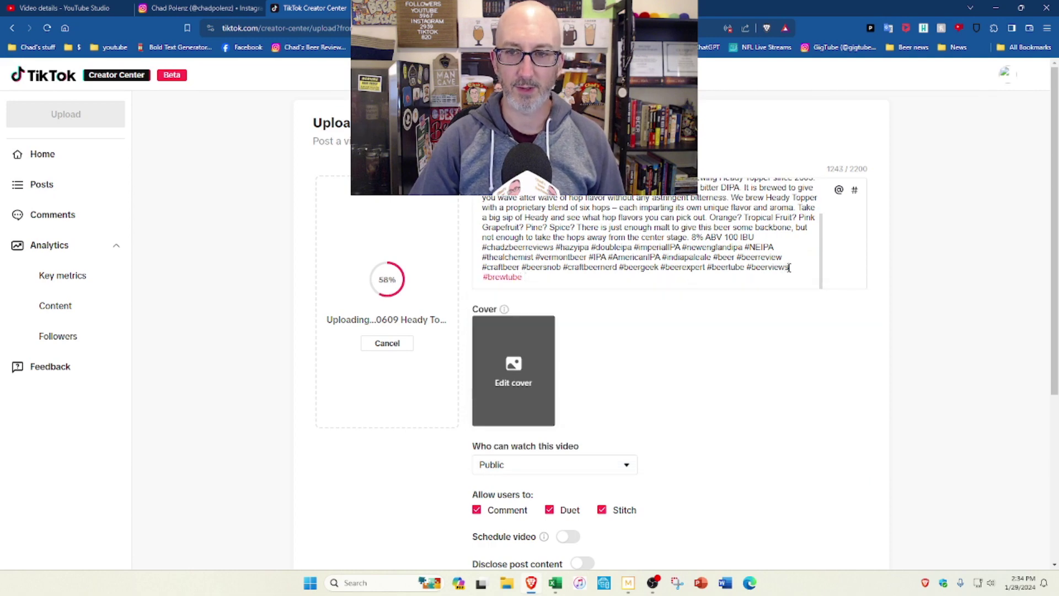
left_click(585, 291)
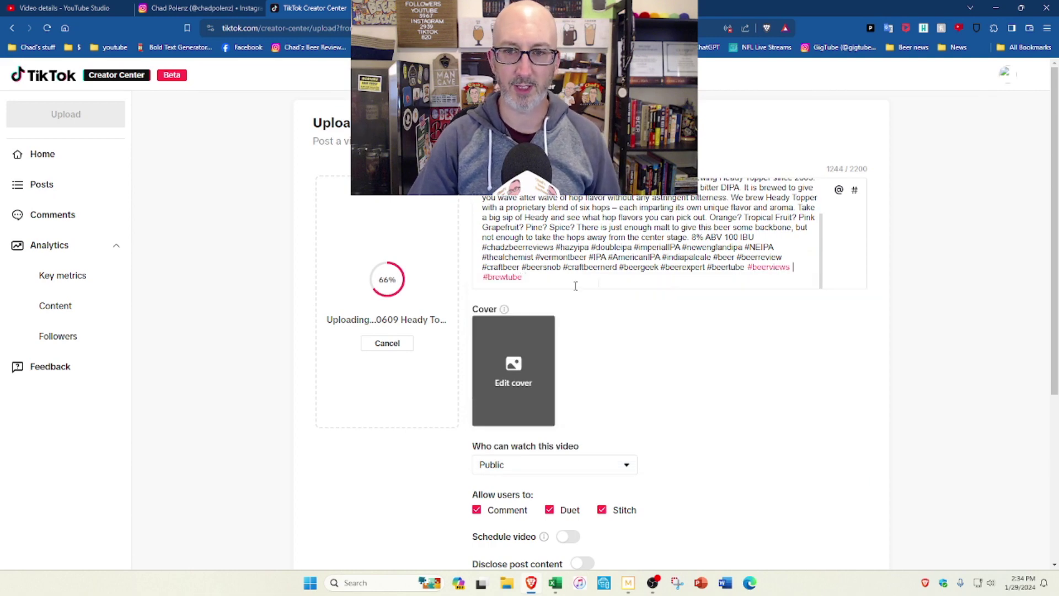
left_click(737, 268)
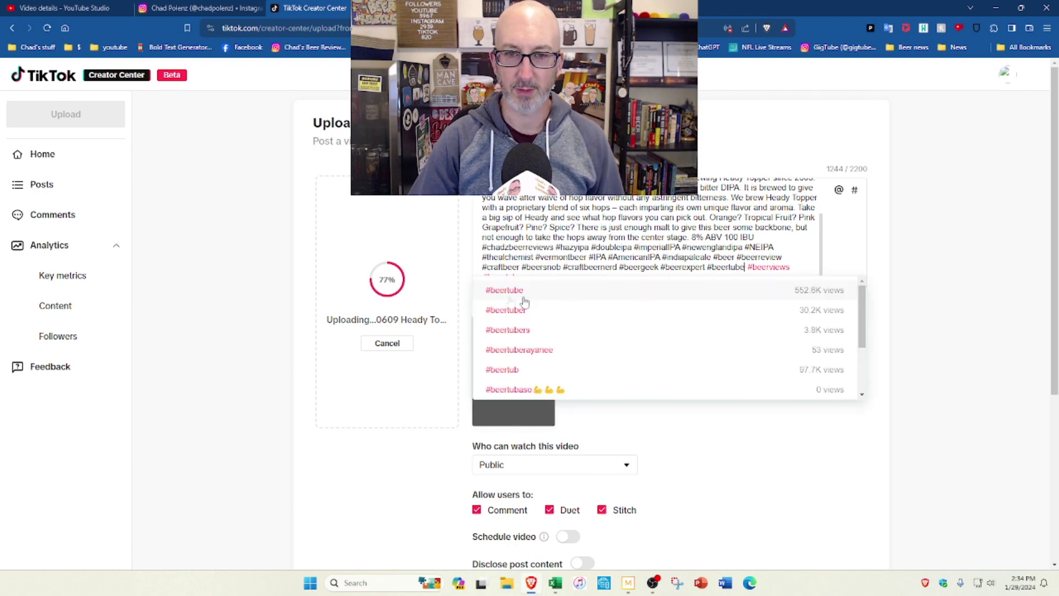
left_click(499, 298)
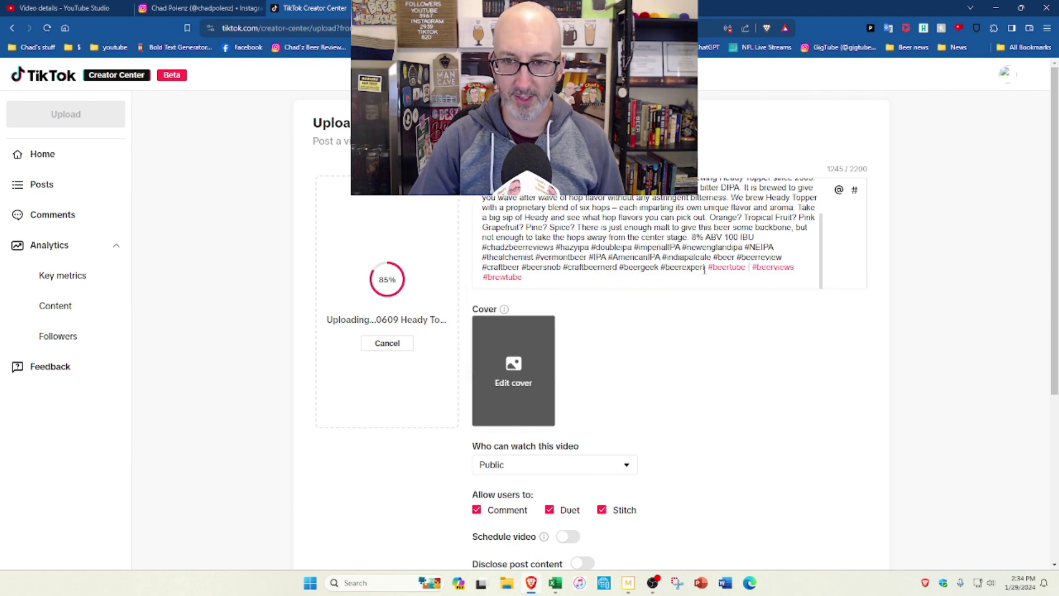
left_click(706, 269)
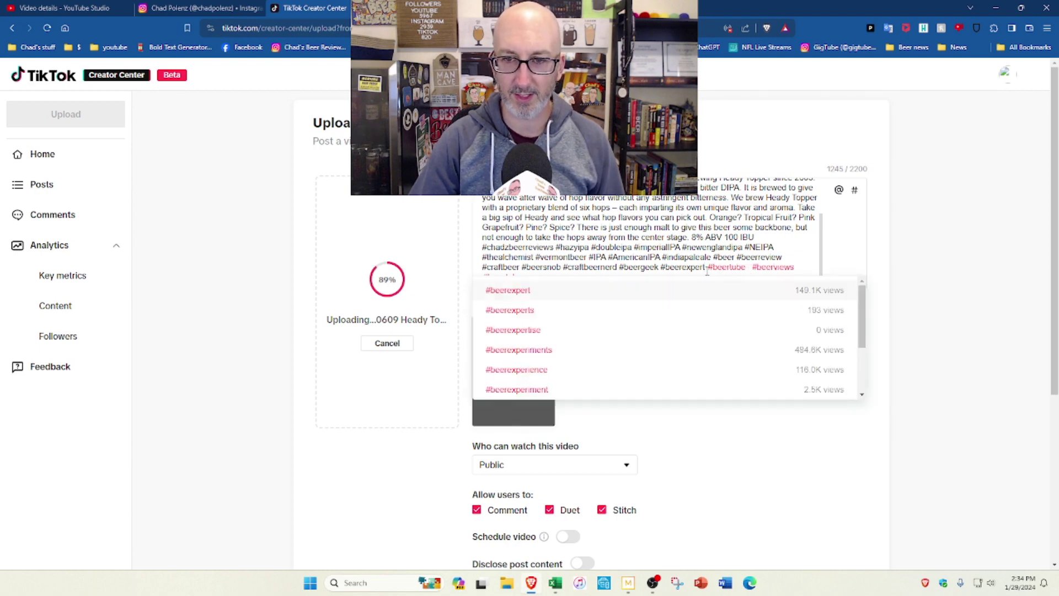
left_click(540, 292)
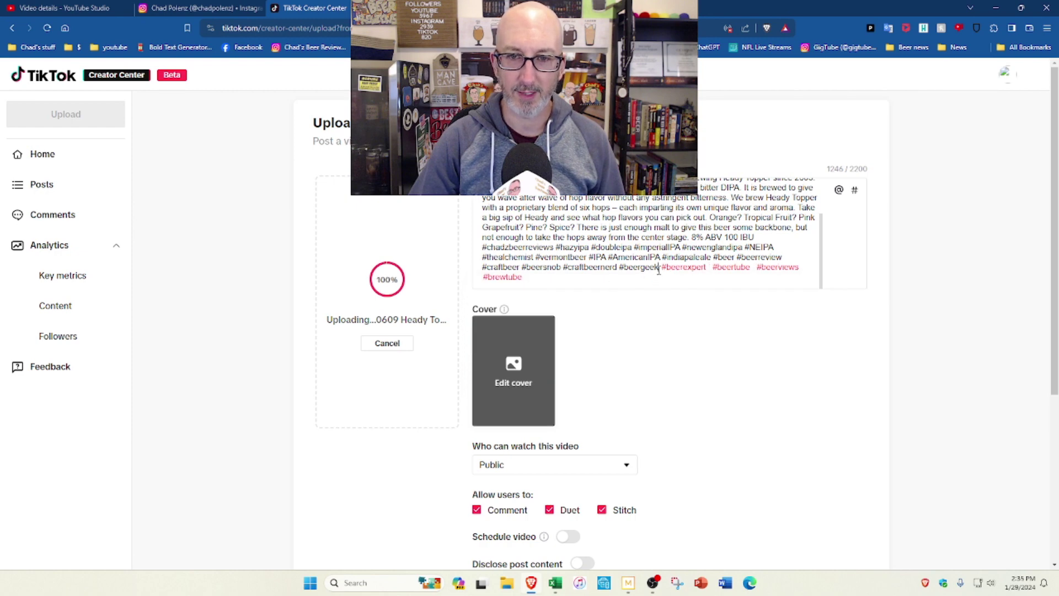
left_click(658, 269)
left_click(500, 289)
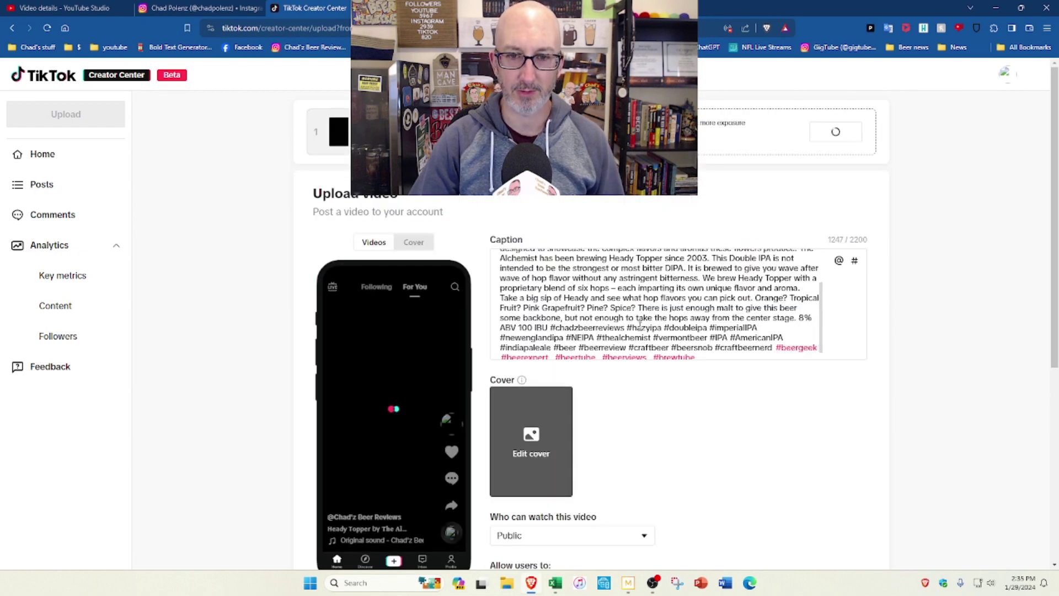
Step: Convert the caption tags from #craftbeernerd back through #beersnob, #craftbeer, #beerreview and #beer to #indiapaleale into linked hashtags
scroll(772, 346, "down", 3)
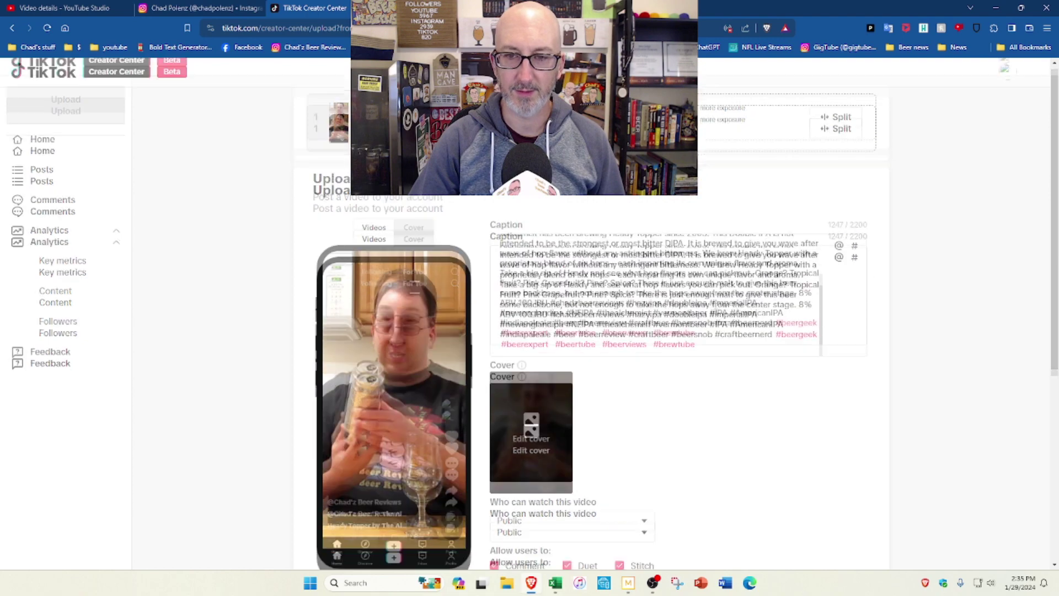
scroll(767, 265, "down", 2)
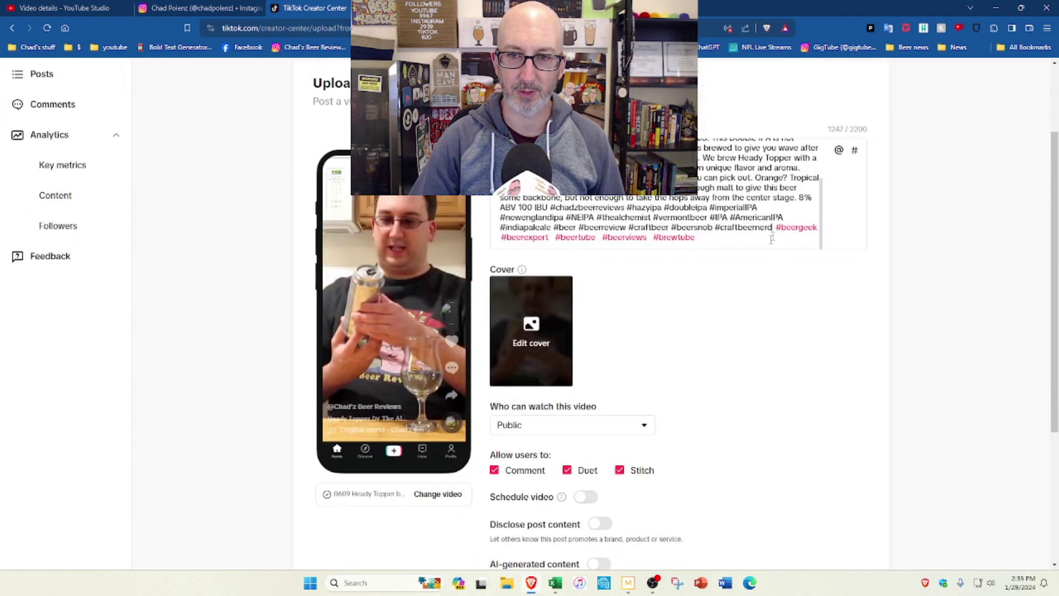
left_click(570, 265)
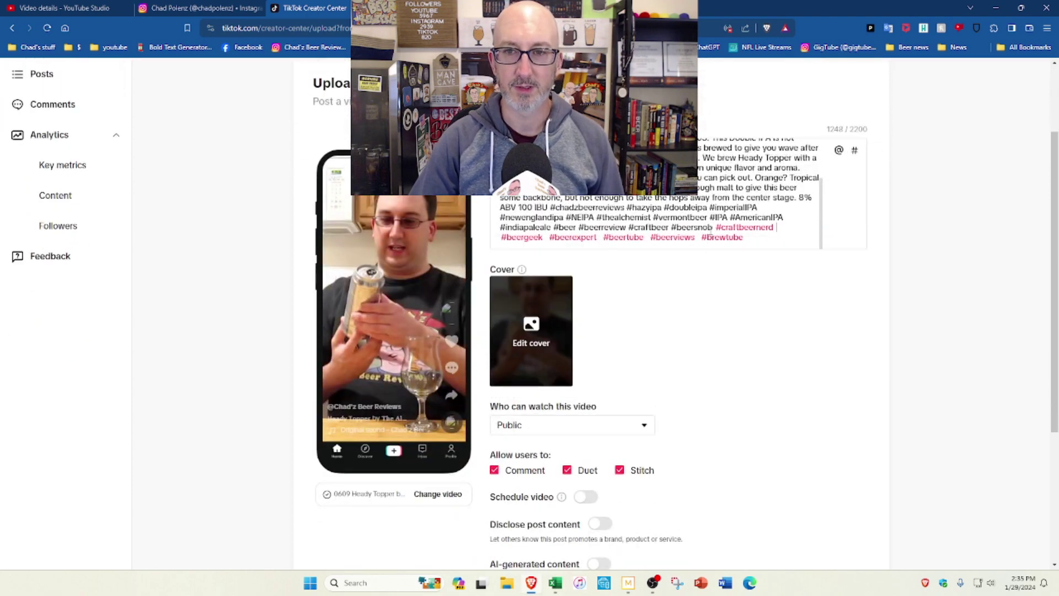
left_click(548, 261)
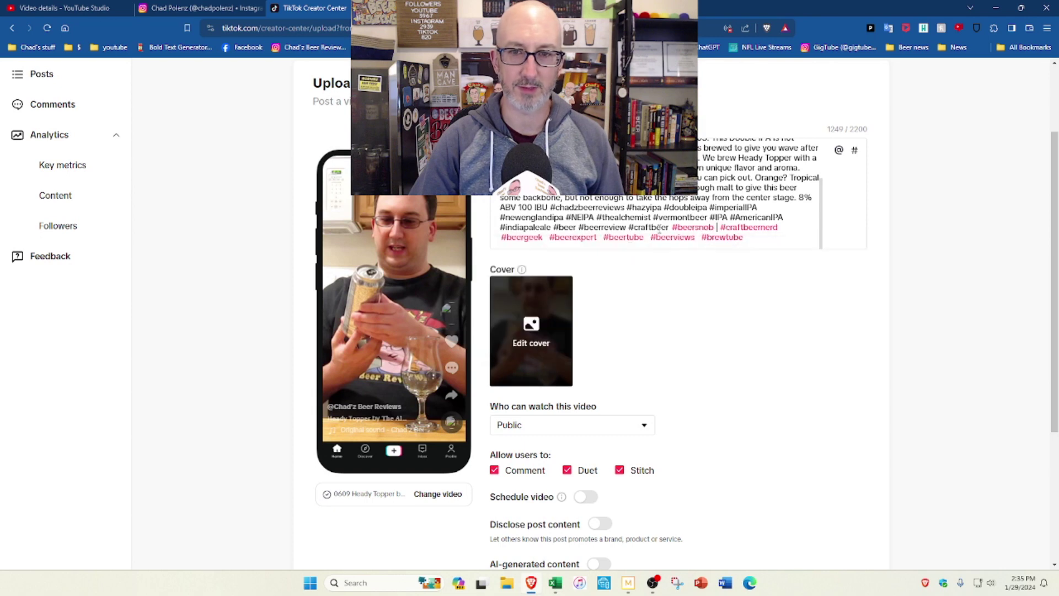
left_click(547, 258)
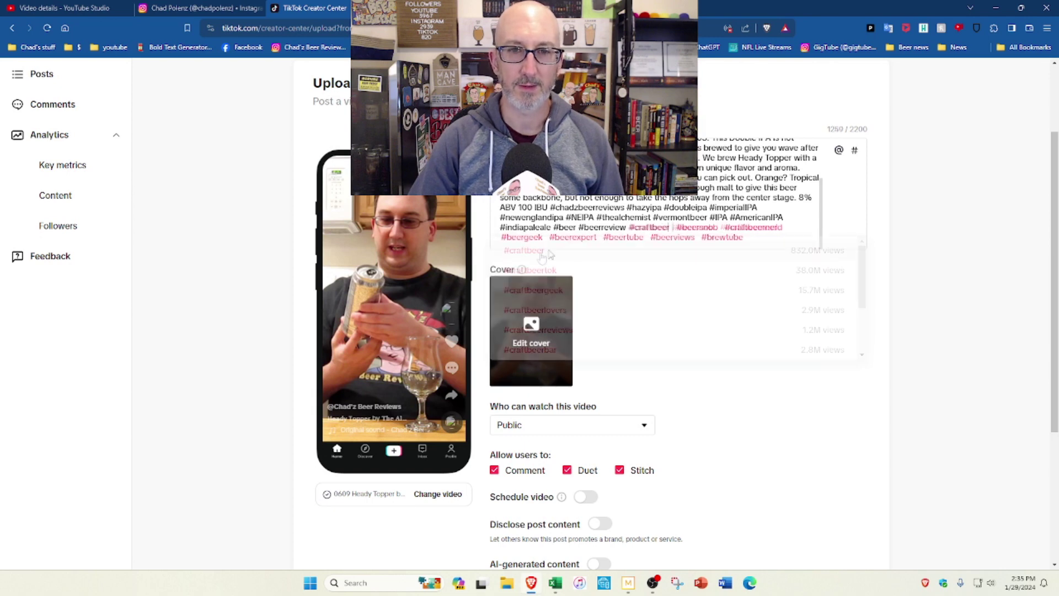
left_click(530, 253)
left_click(527, 252)
left_click(524, 250)
left_click(521, 249)
Step: Convert the caption tags from #AmericanIPA back through #IPA, #vermontbeer, #thealchemist and #NEIPA to #newenglandipa into linked hashtags
left_click(727, 217)
left_click(530, 243)
left_click(708, 218)
left_click(529, 243)
left_click(651, 218)
left_click(530, 244)
left_click(594, 218)
left_click(529, 244)
left_click(563, 218)
left_click(529, 243)
Step: Convert the remaining caption tags #imperialIPA, #doubleipa, #hazyipa and #chadzbeerreviews into linked hashtags
left_click(758, 208)
left_click(530, 234)
left_click(529, 233)
left_click(663, 208)
left_click(529, 234)
left_click(623, 208)
left_click(529, 234)
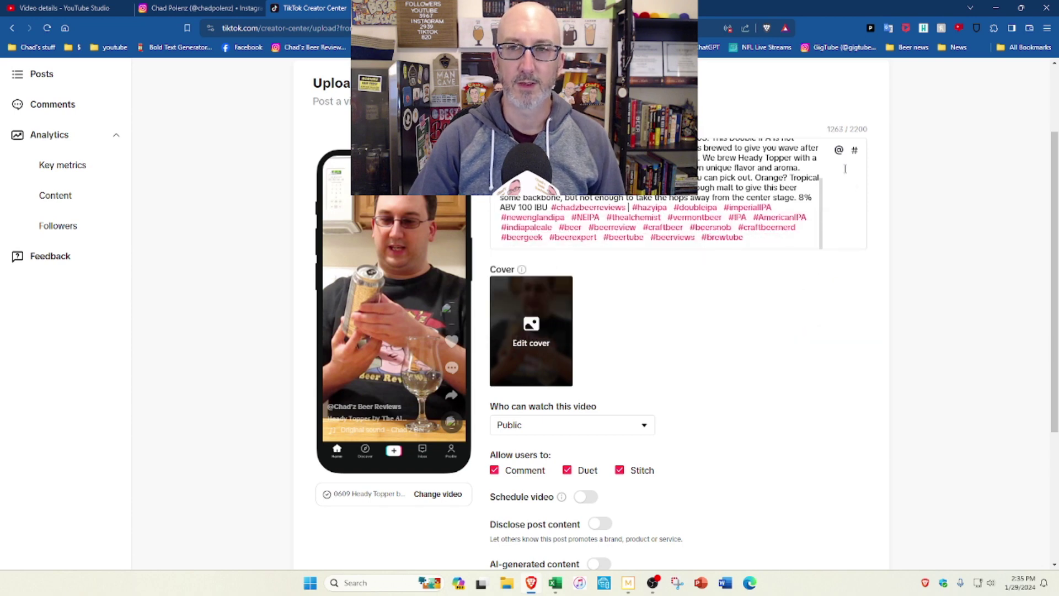
Step: Search the accounts that can be mentioned in the caption for "alchemist" and look through them for the brewery
left_click(839, 151)
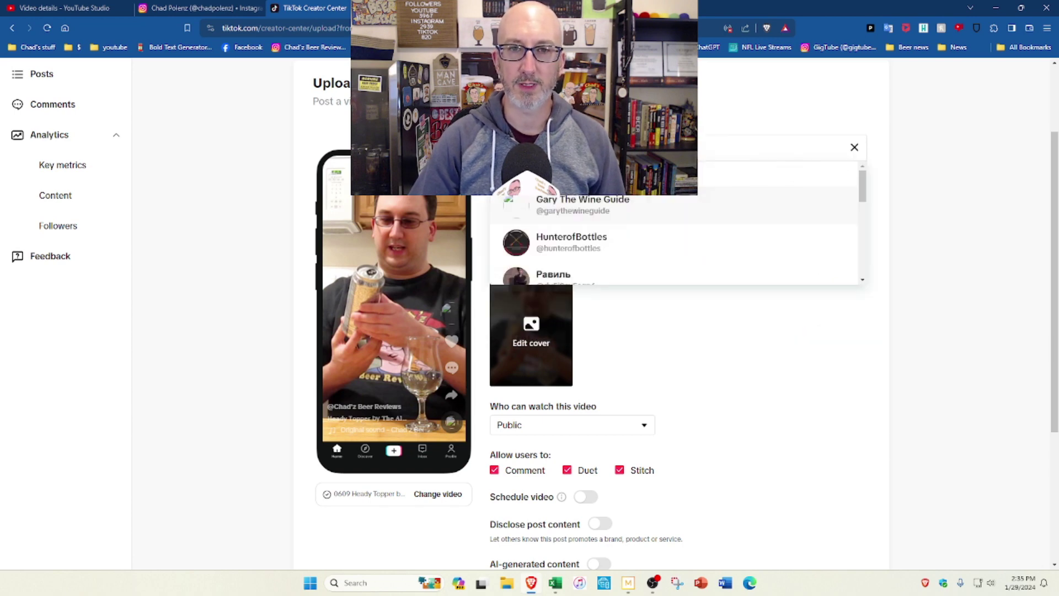
type("a")
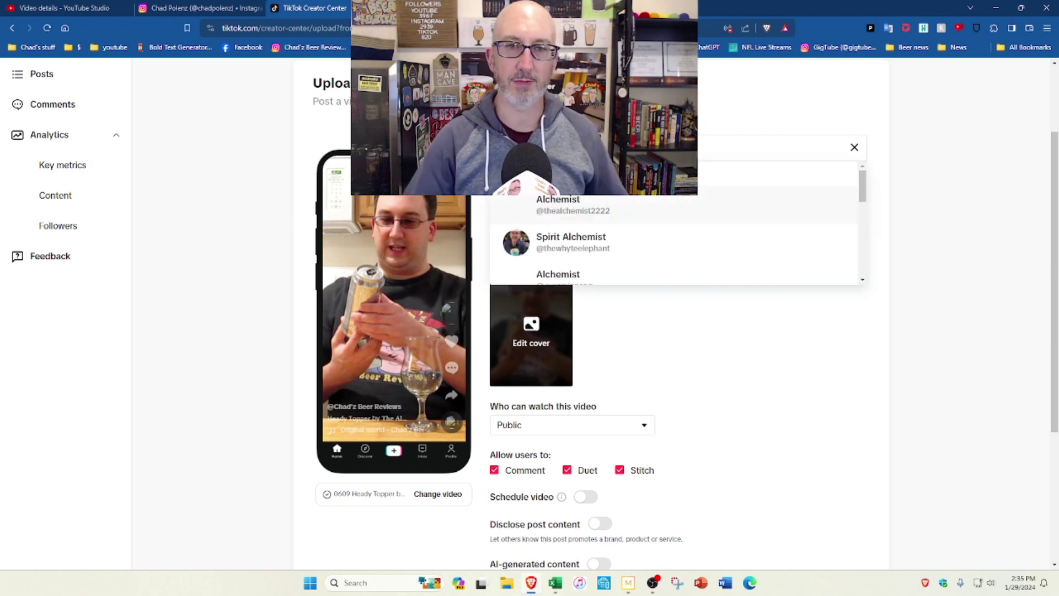
scroll(623, 226, "down", 5)
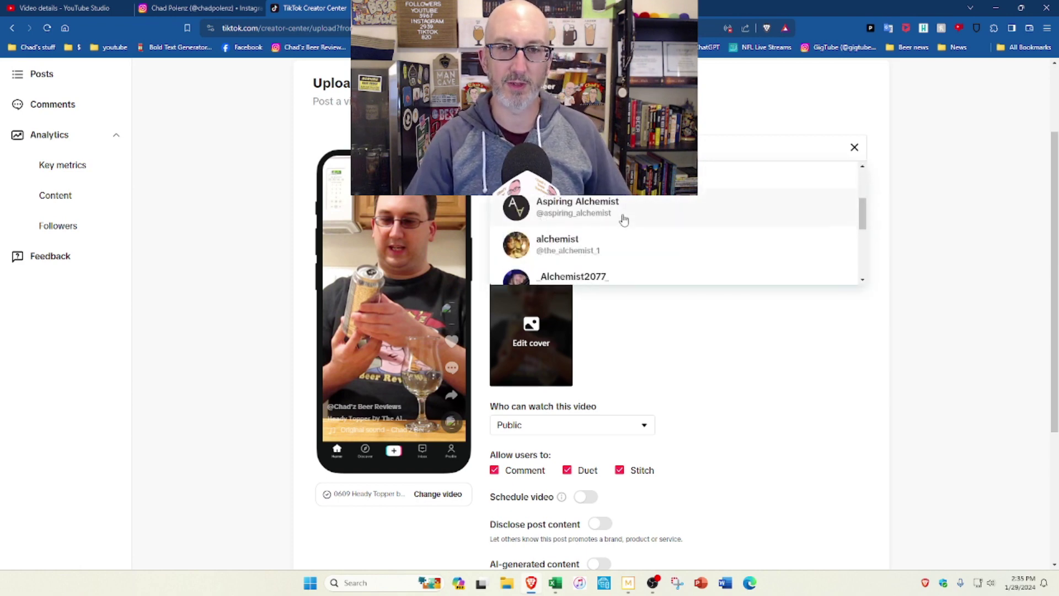
scroll(624, 226, "down", 4)
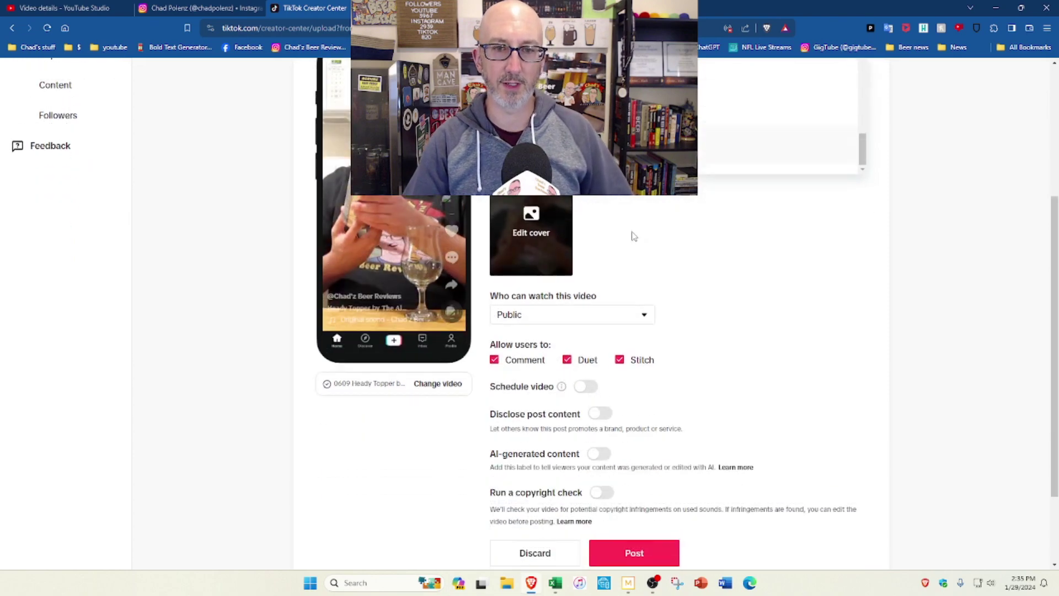
scroll(628, 232, "up", 5)
left_click(700, 438)
scroll(700, 352, "down", 4)
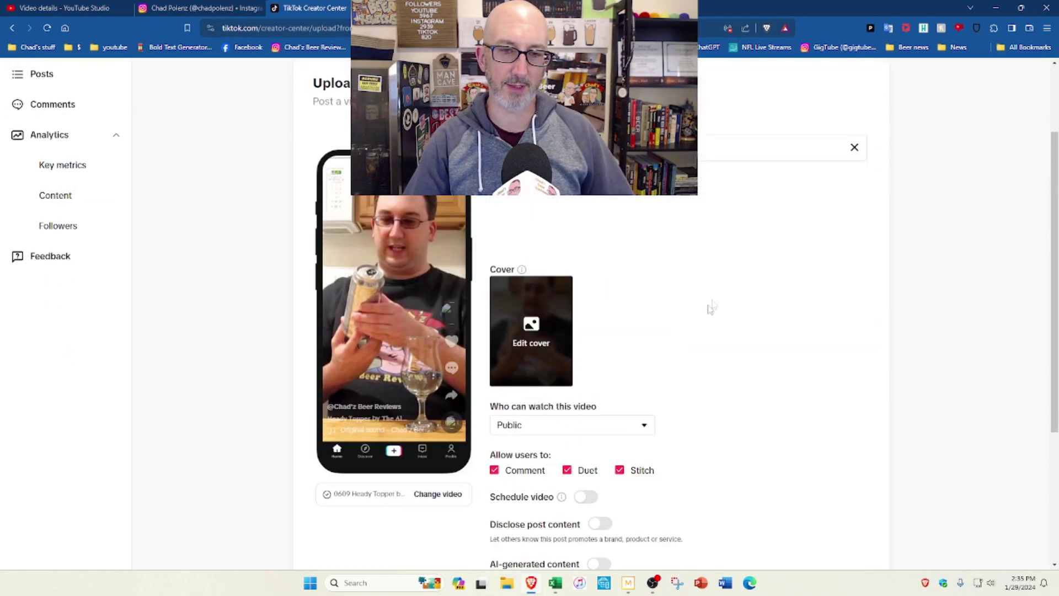
Step: Choose the frame at 00:03 showing the Heady Topper can as the video's cover and post the video
left_click(519, 277)
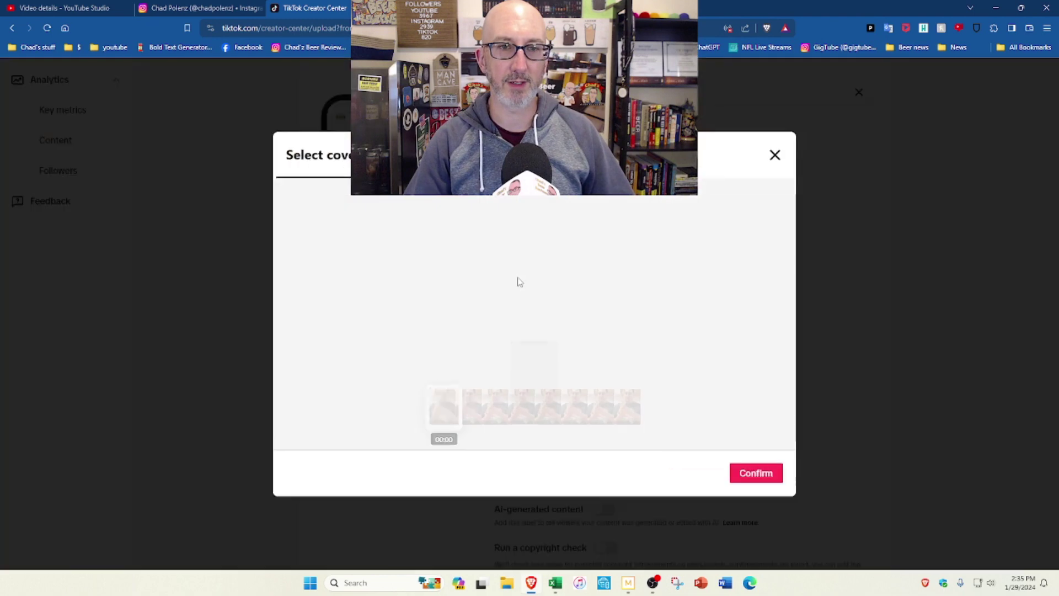
left_click_drag(444, 401, 453, 410)
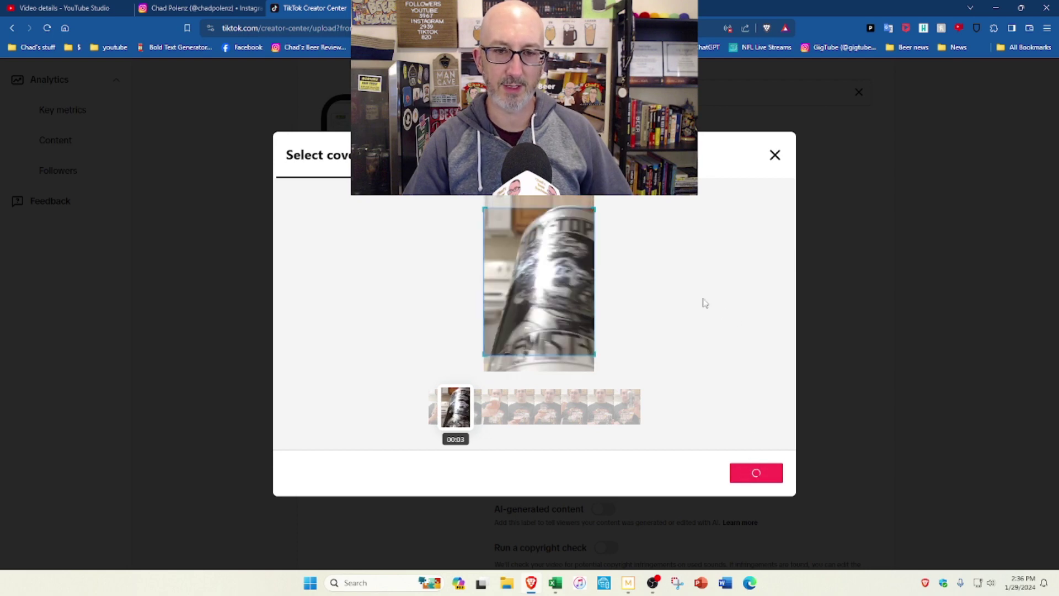
scroll(709, 292, "down", 3)
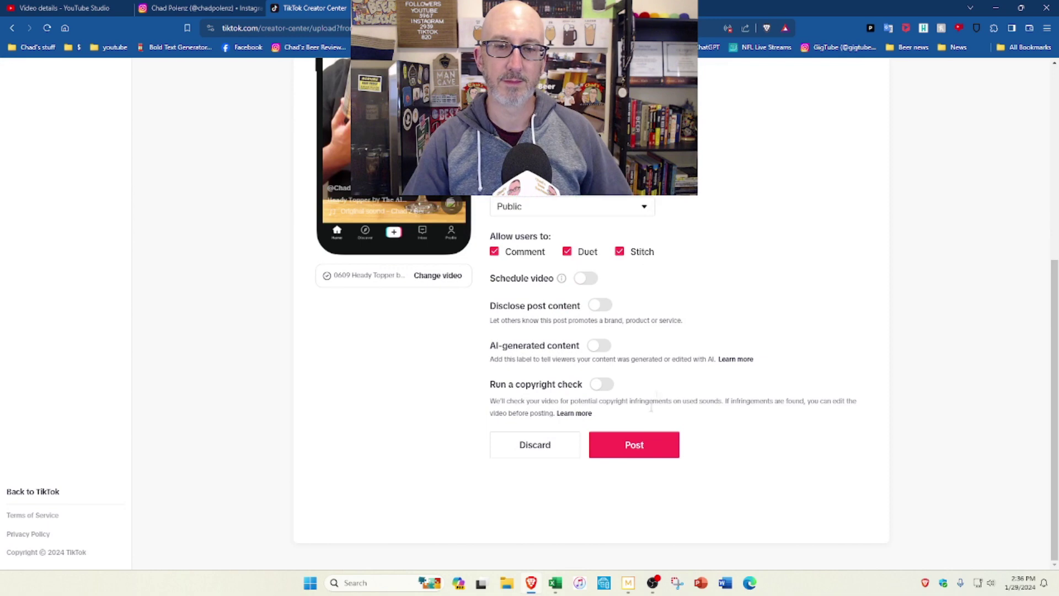
left_click(642, 450)
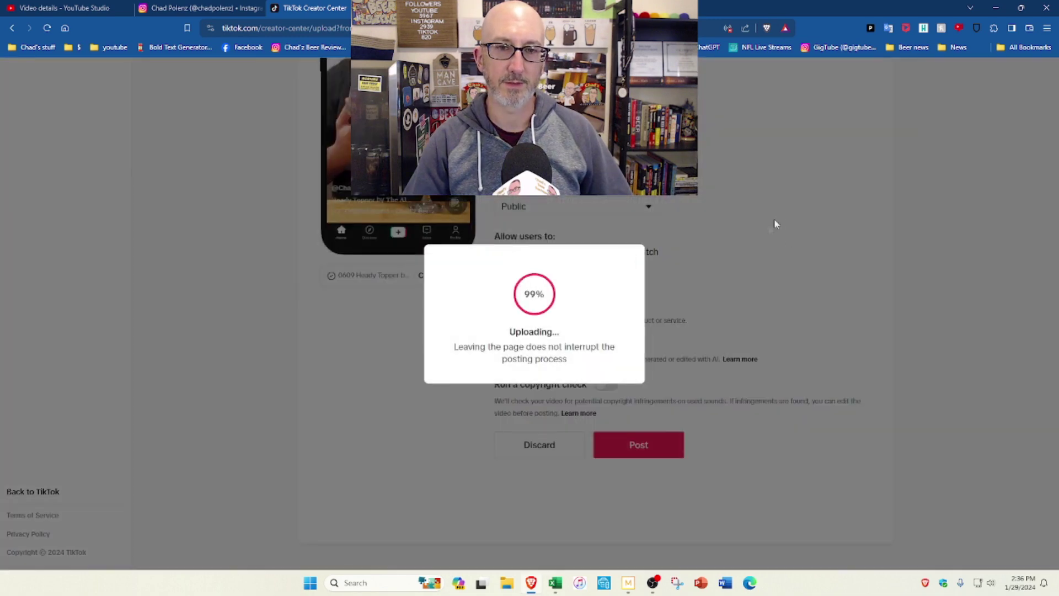
Step: Open the newly shared Heady Topper reel from the Instagram profile and copy its page URL
left_click(246, 6)
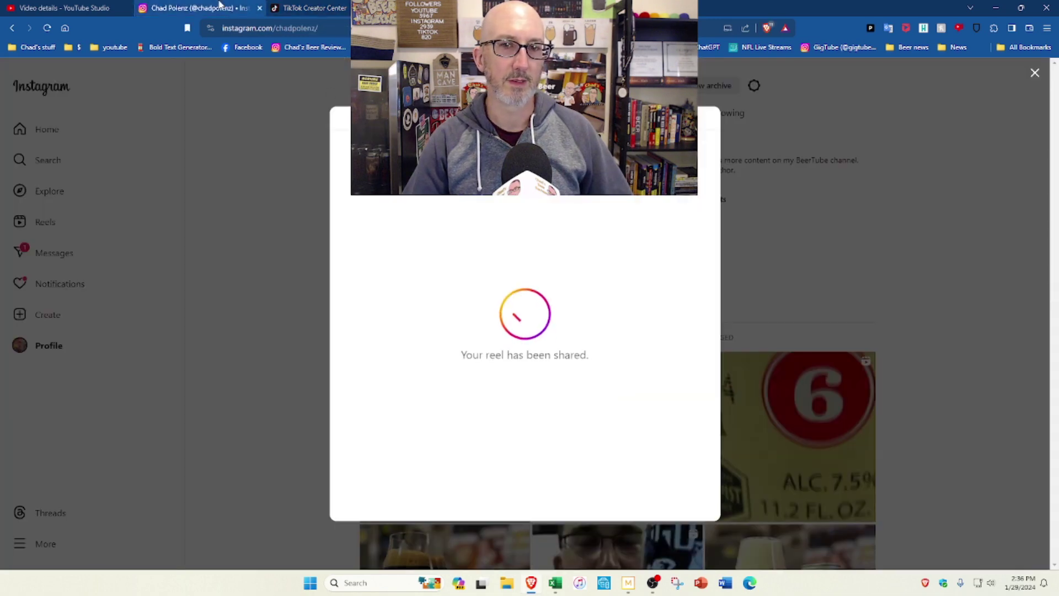
left_click(1035, 75)
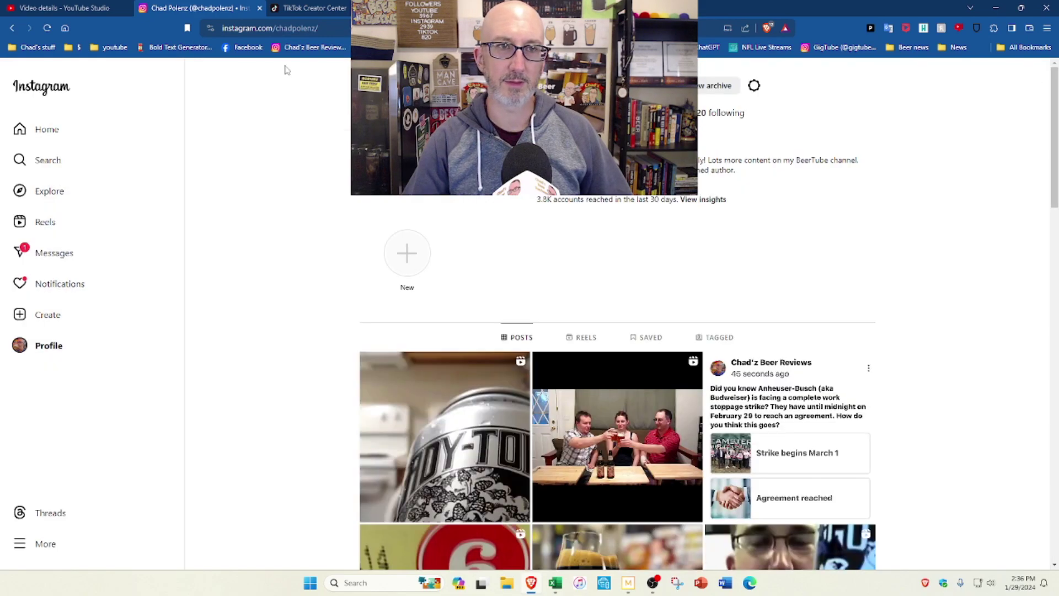
left_click(436, 418)
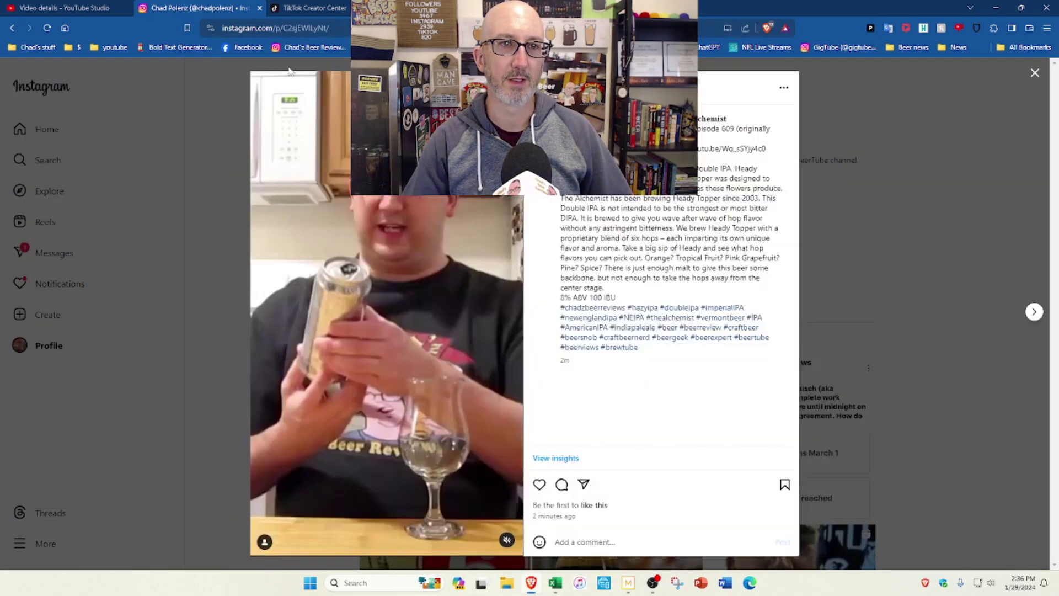
left_click(286, 32)
right_click(287, 33)
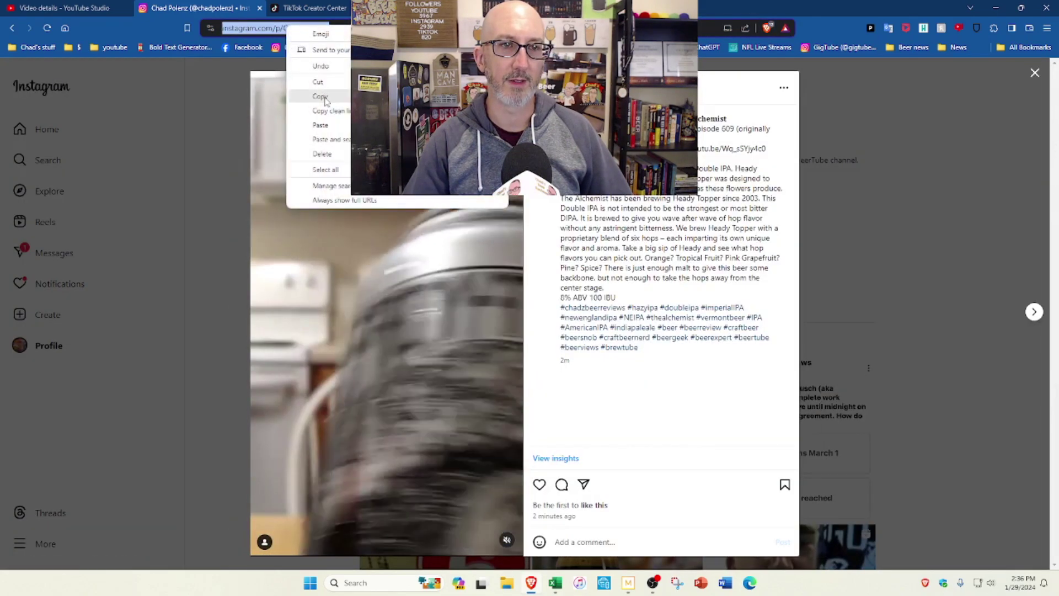
left_click(309, 62)
Step: Switch to the Excel review list and paste the reel's link into the Instagram URL cell of the Heady Topper row on the 2012 sheet
key("alt+Tab")
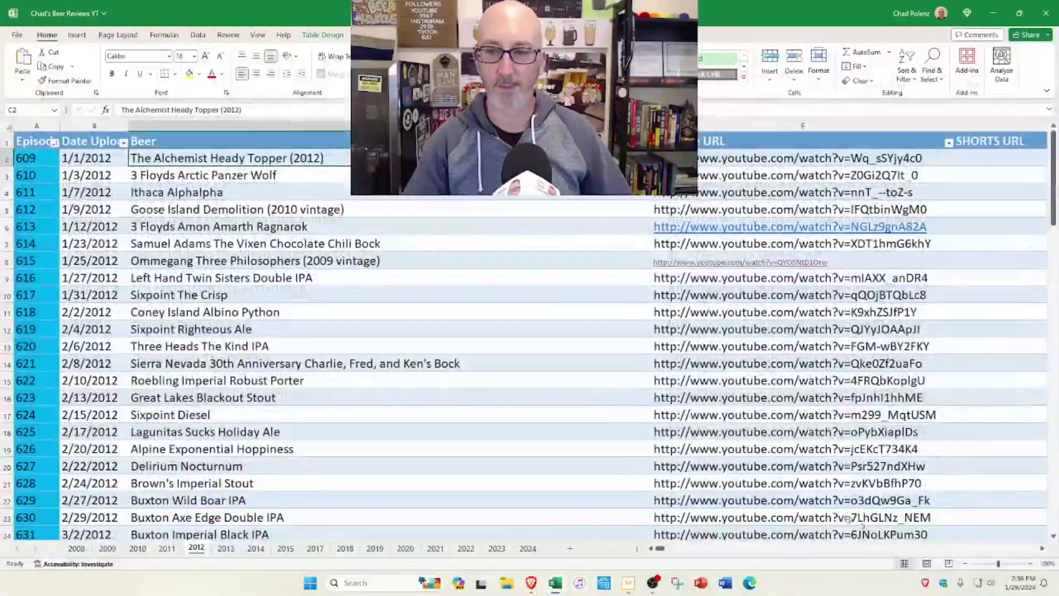
left_click(1042, 548)
left_click(1042, 549)
left_click(1041, 549)
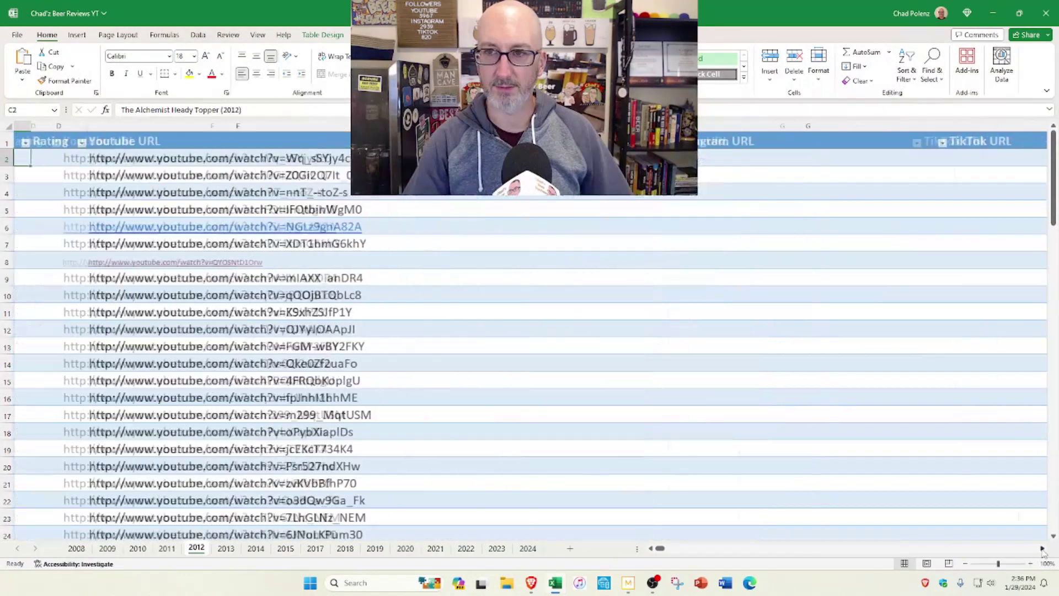
left_click(1042, 549)
left_click(662, 159)
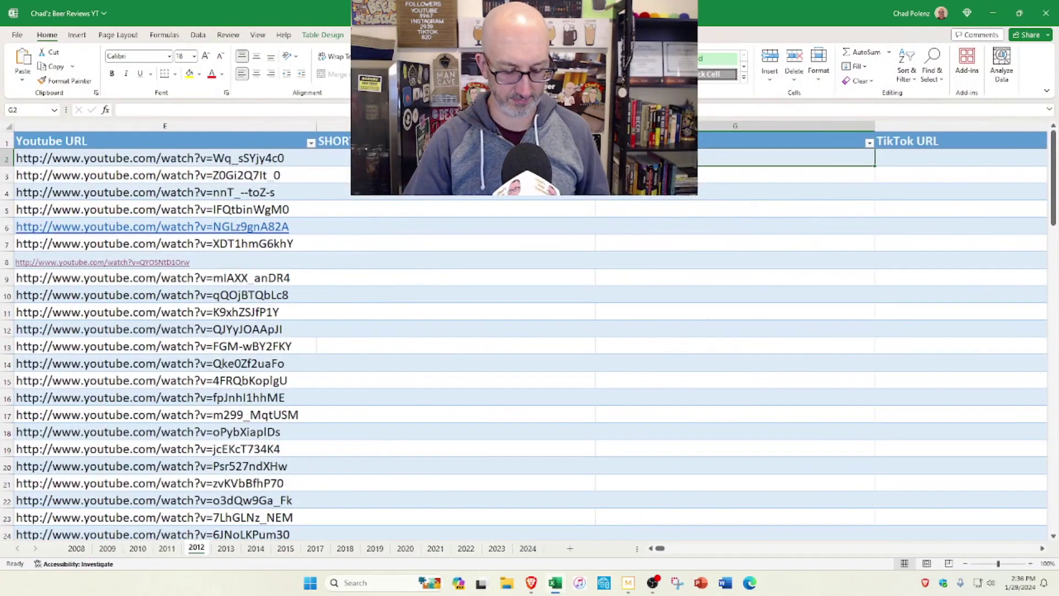
type("https://www.instagram.com/p/C2sjEWILyNt/")
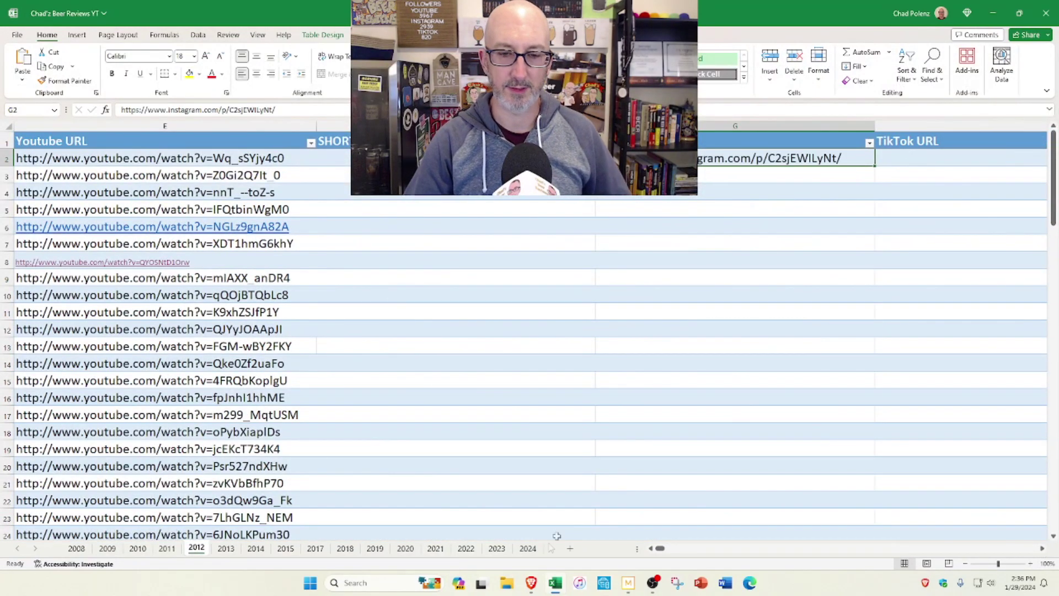
Step: Return to the browser, close Instagram, and open the newly posted Heady Topper video from the channel's TikTok posts
left_click(533, 585)
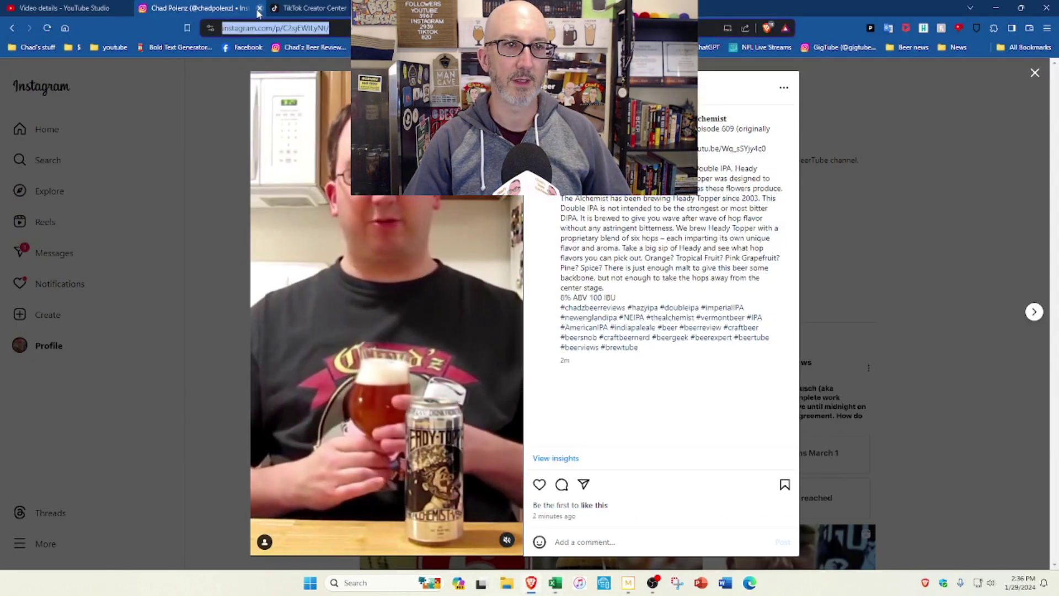
left_click(259, 9)
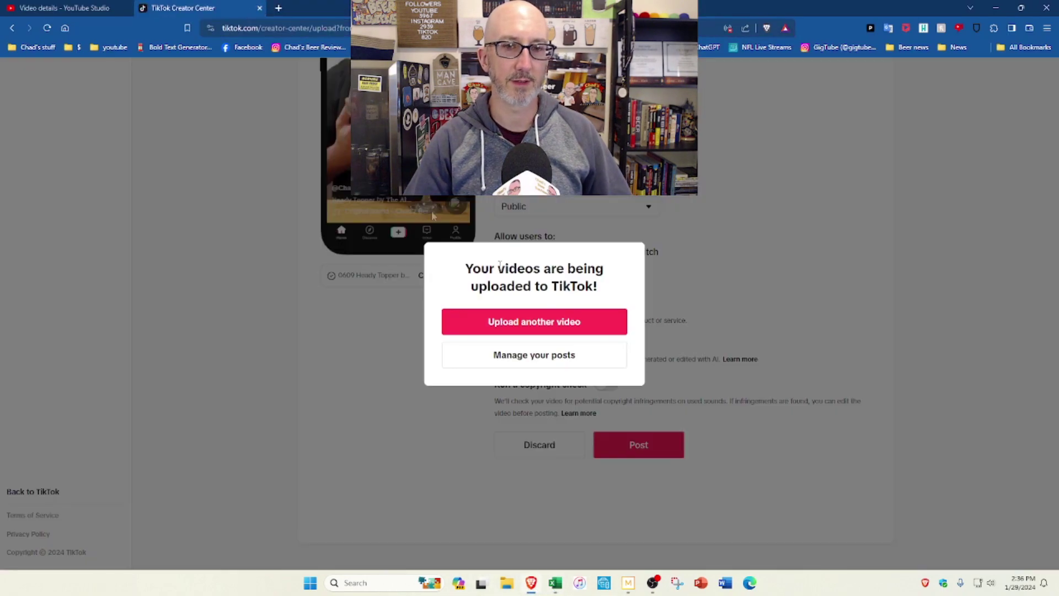
left_click(532, 361)
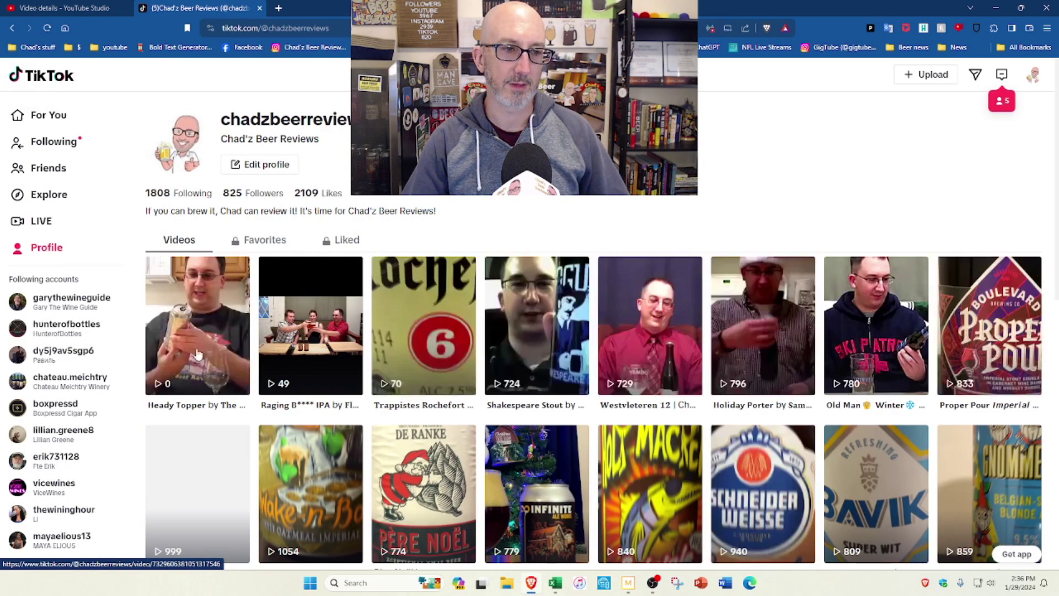
left_click(194, 312)
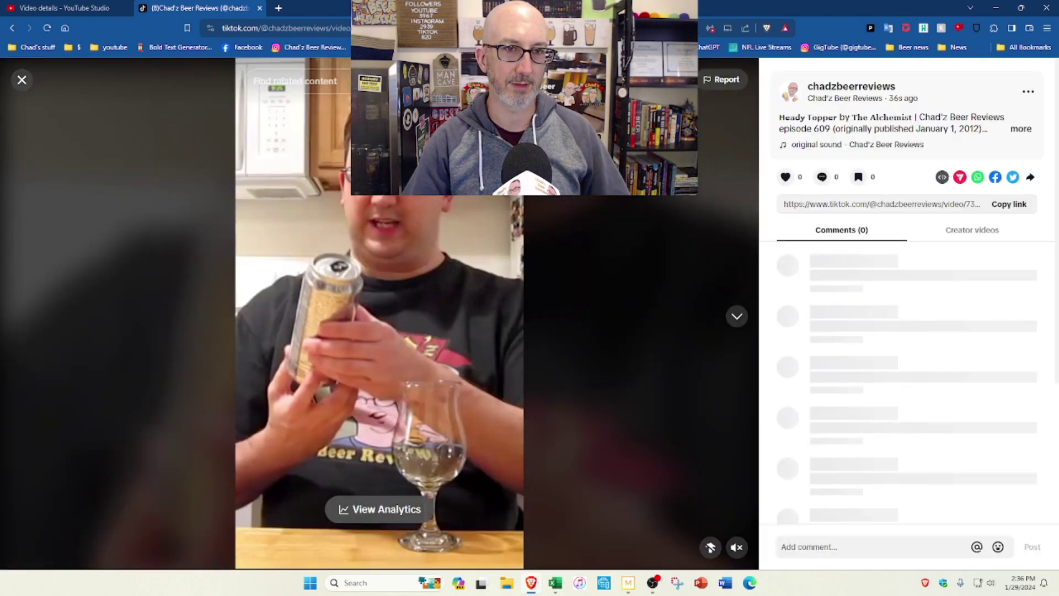
Step: Copy the TikTok video's page URL and paste it into the TikTok URL cell of the Heady Topper row in the Excel list
key("ctrl+l")
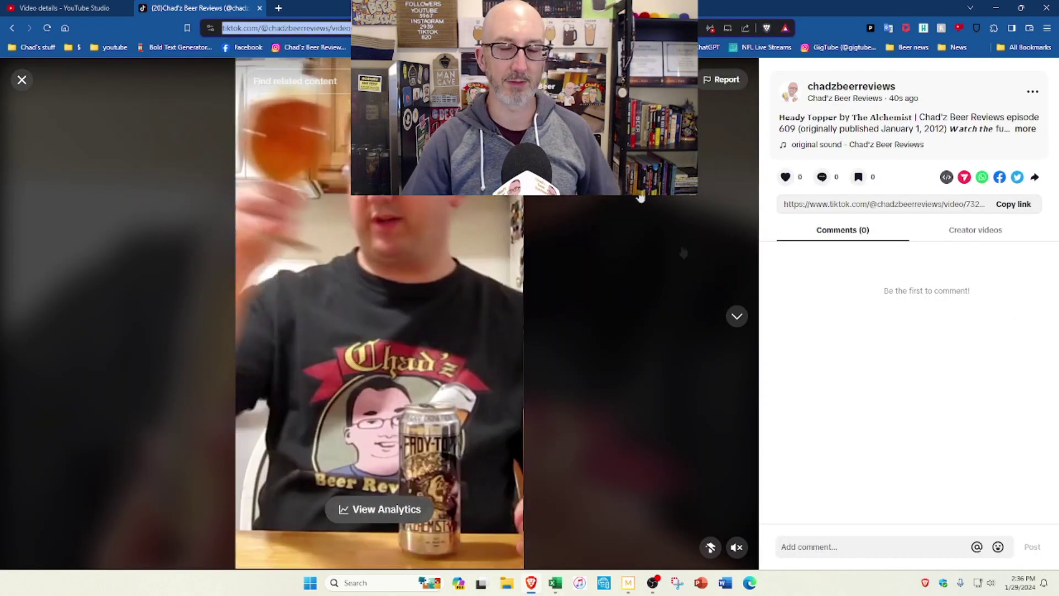
left_click(555, 582)
left_click(937, 161)
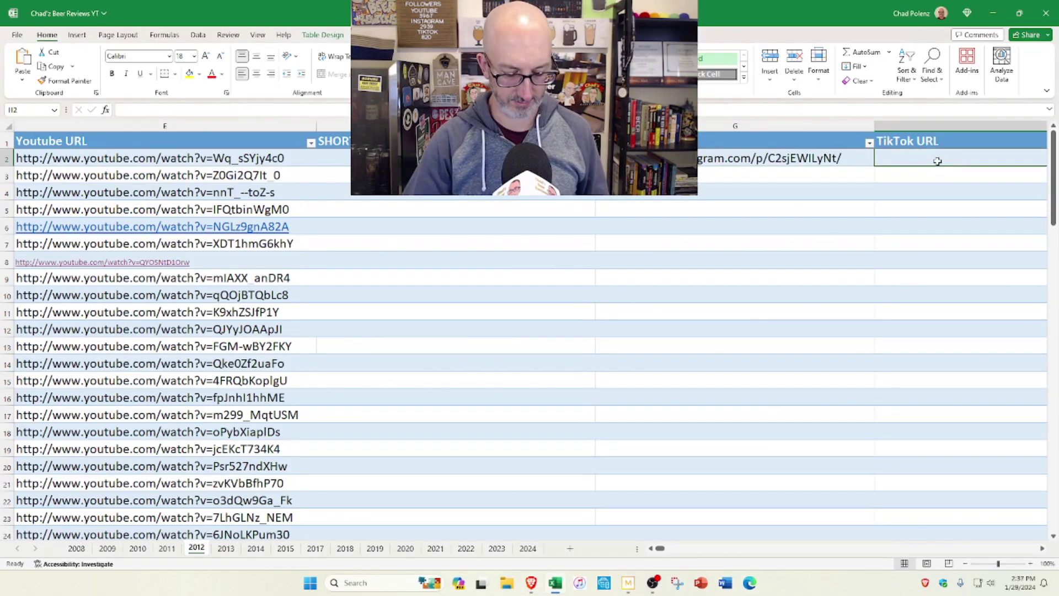
key("ctrl+v")
Step: Copy the Short's video link from YouTube Studio into the Heady Topper row's Short link cell in Excel, and close the workbook with changes saved
left_click(531, 583)
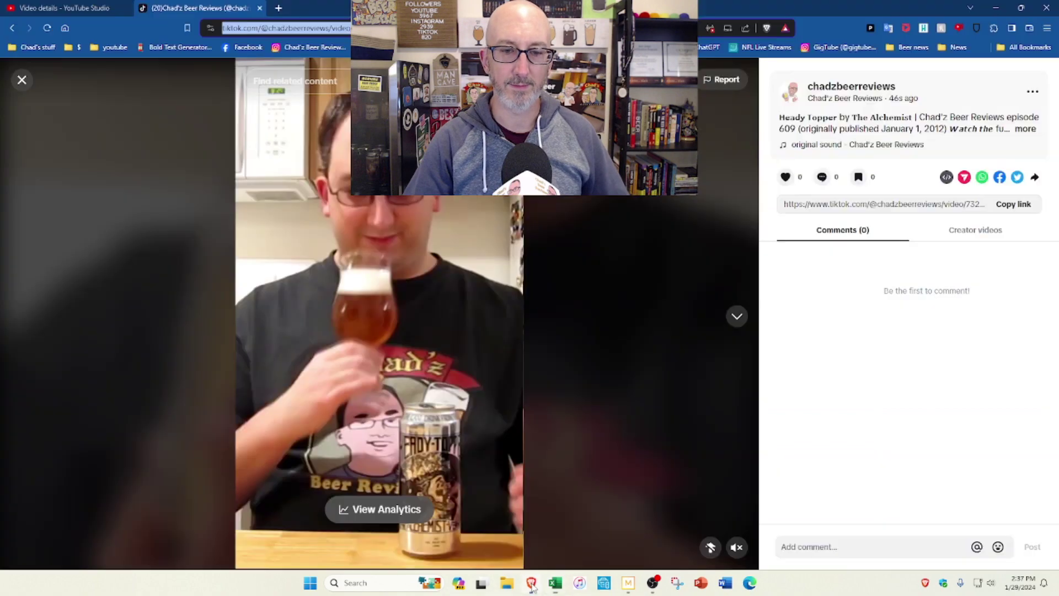
left_click(66, 7)
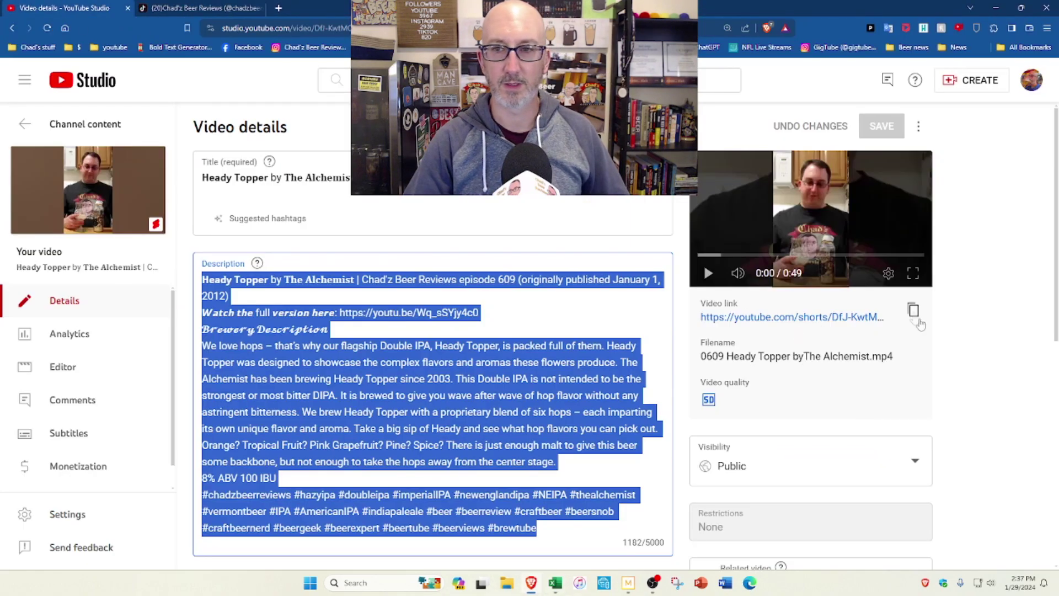
left_click(913, 310)
key("alt+Tab")
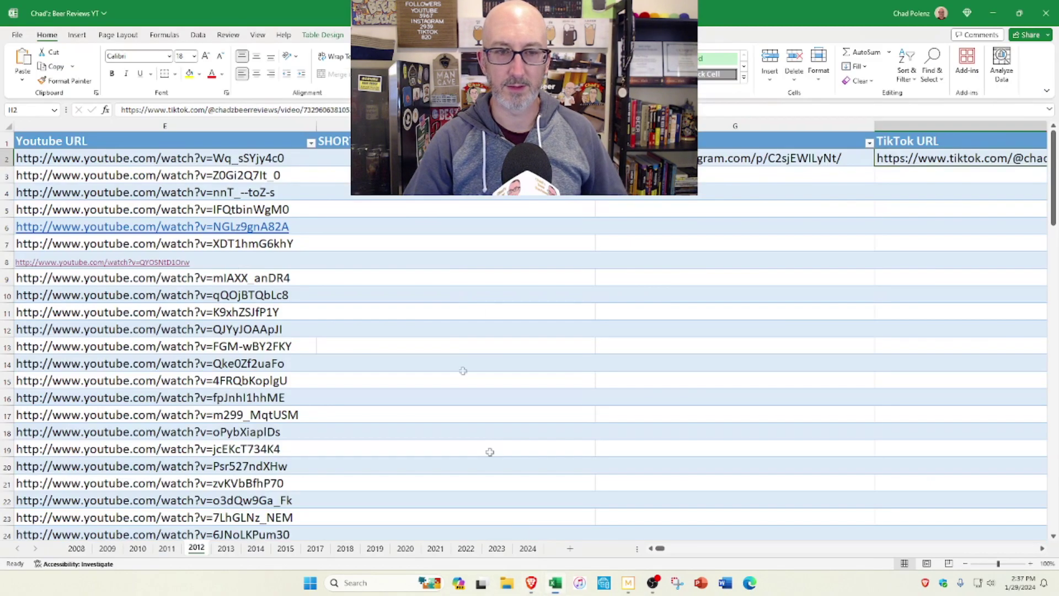
left_click(333, 159)
key("ctrl+v")
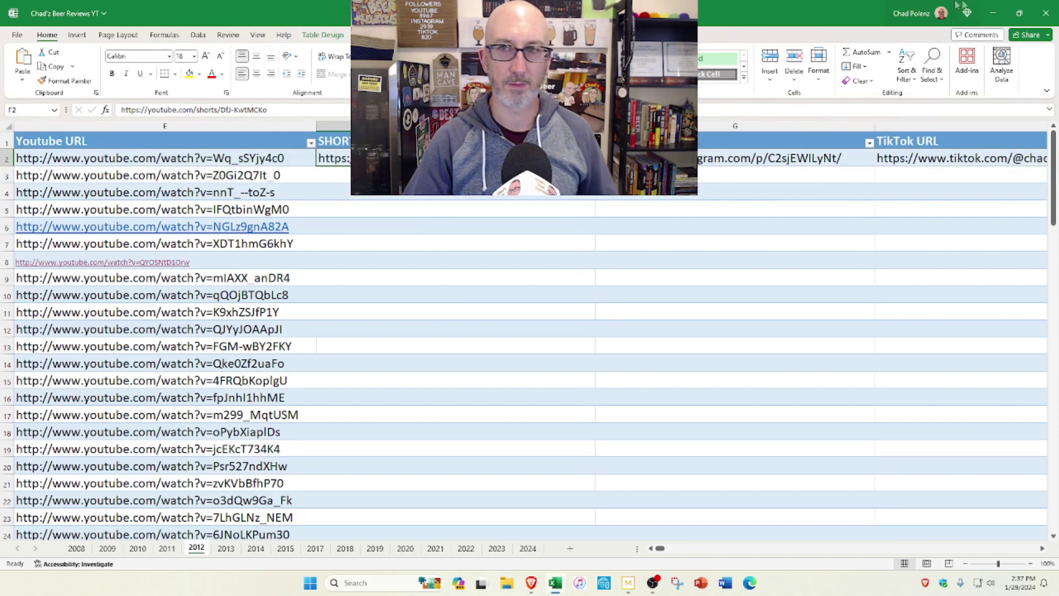
left_click(1045, 12)
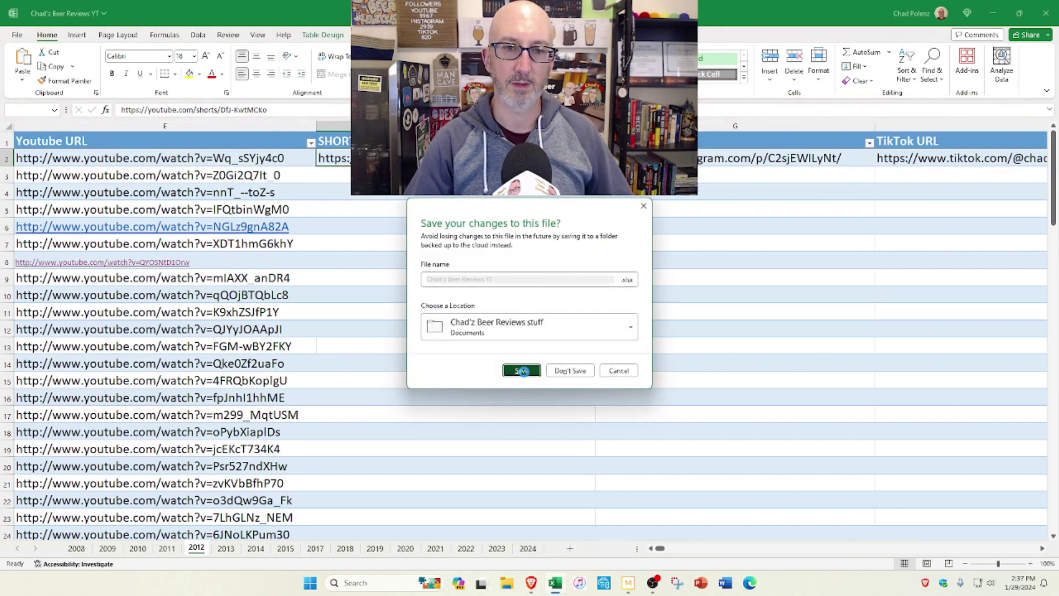
left_click(522, 371)
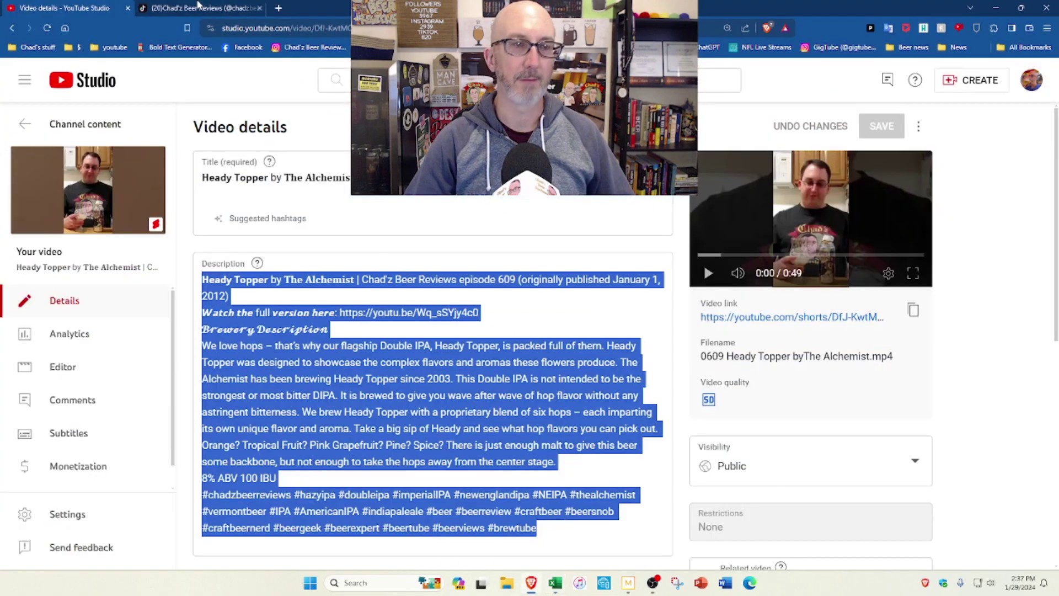
Step: Return to the Heady Topper video on TikTok and post the comment "Was this the first Hazy IPA?"
left_click(199, 7)
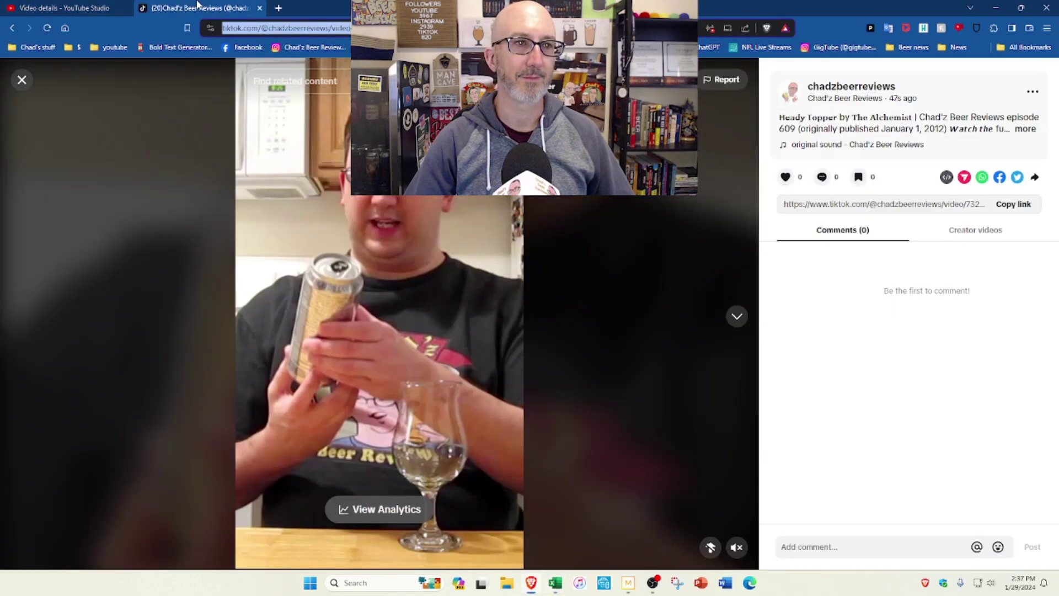
left_click(828, 546)
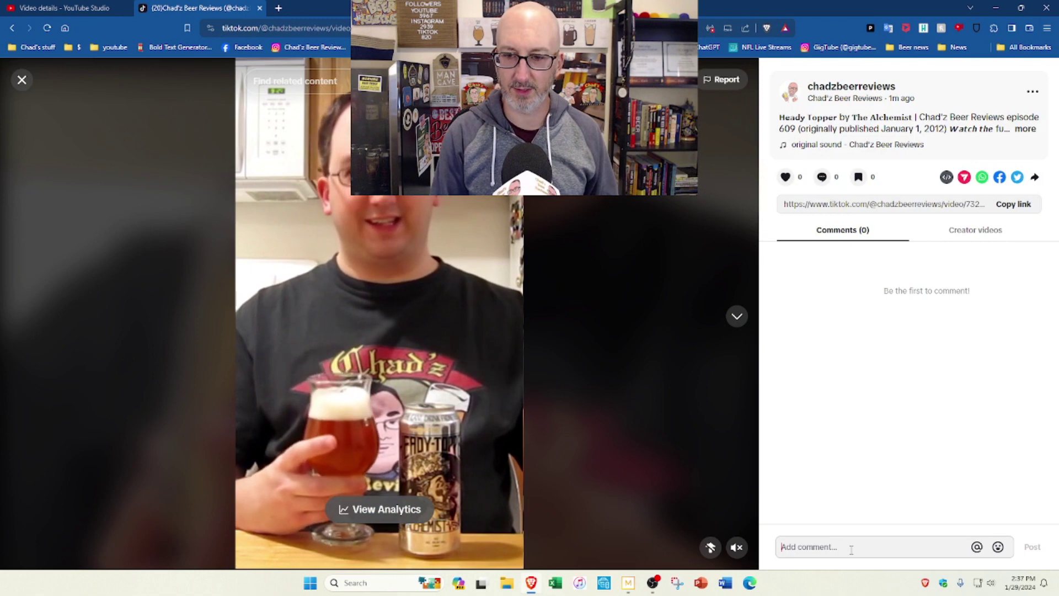
type("The")
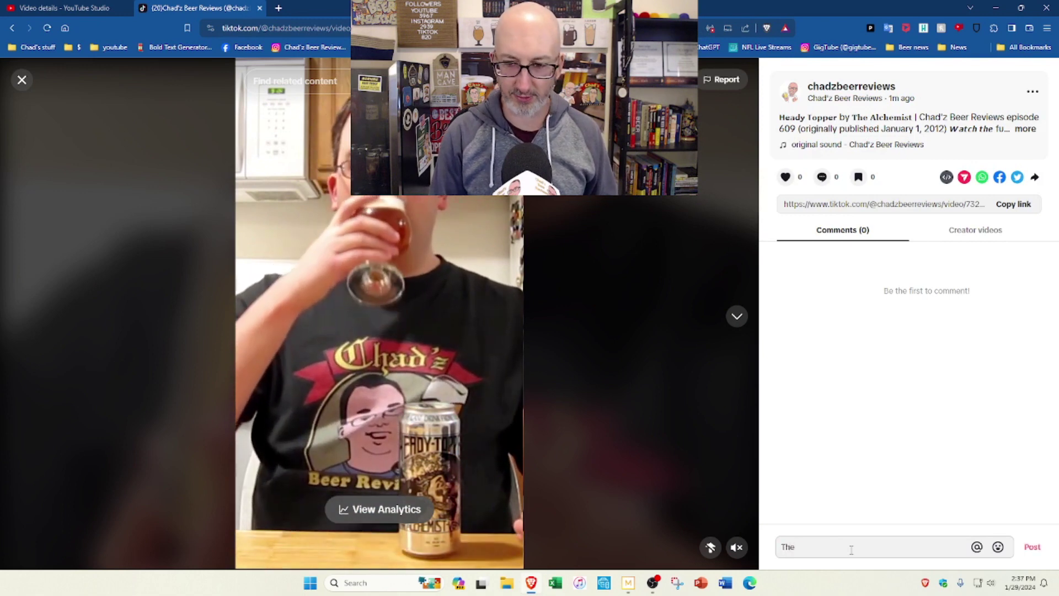
key("BackSpace")
key("BackSpace")
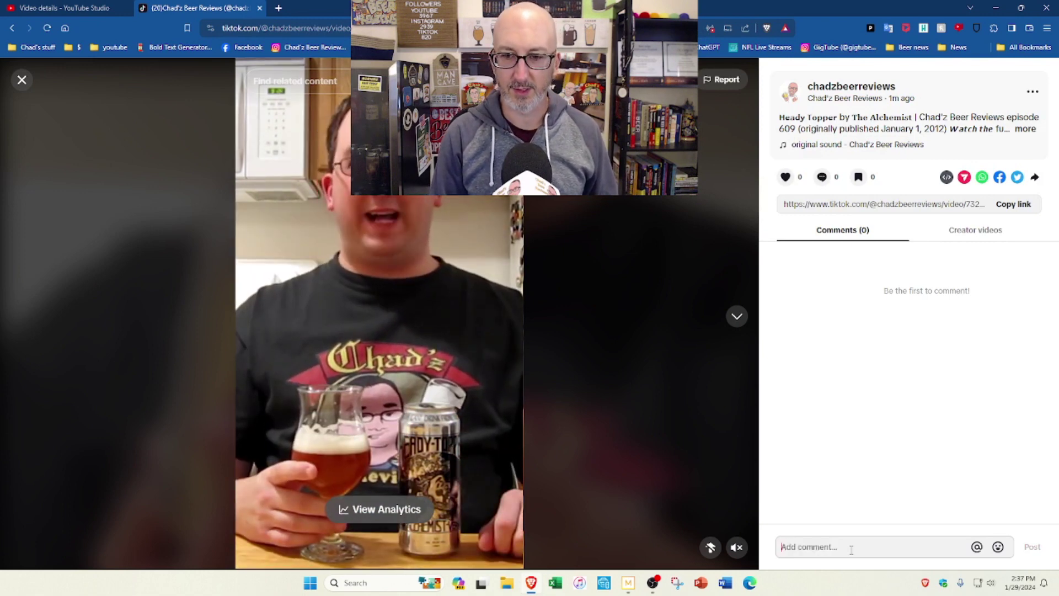
type("W")
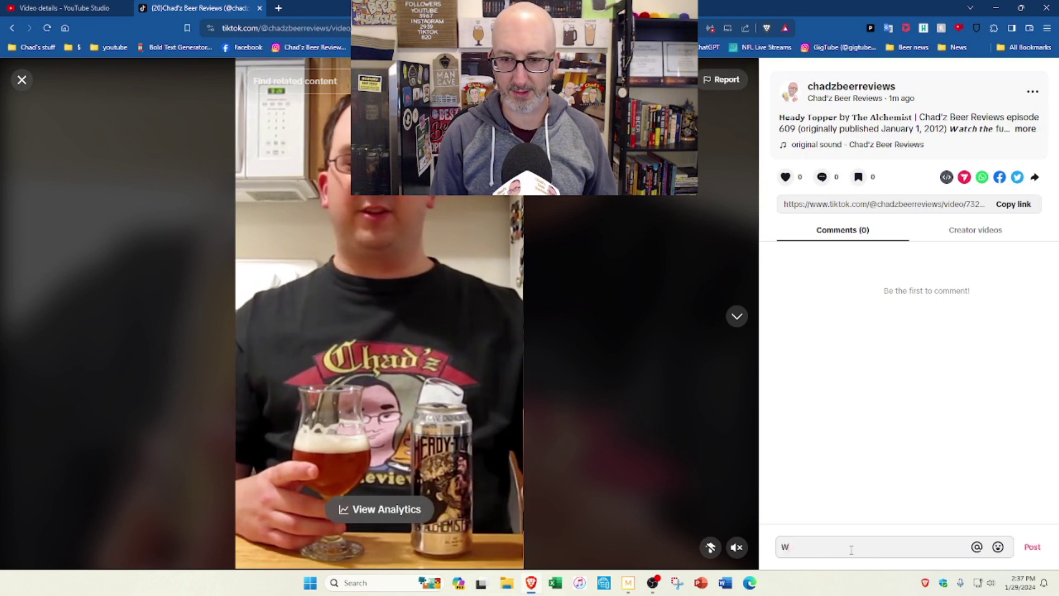
type("as this the first Ha")
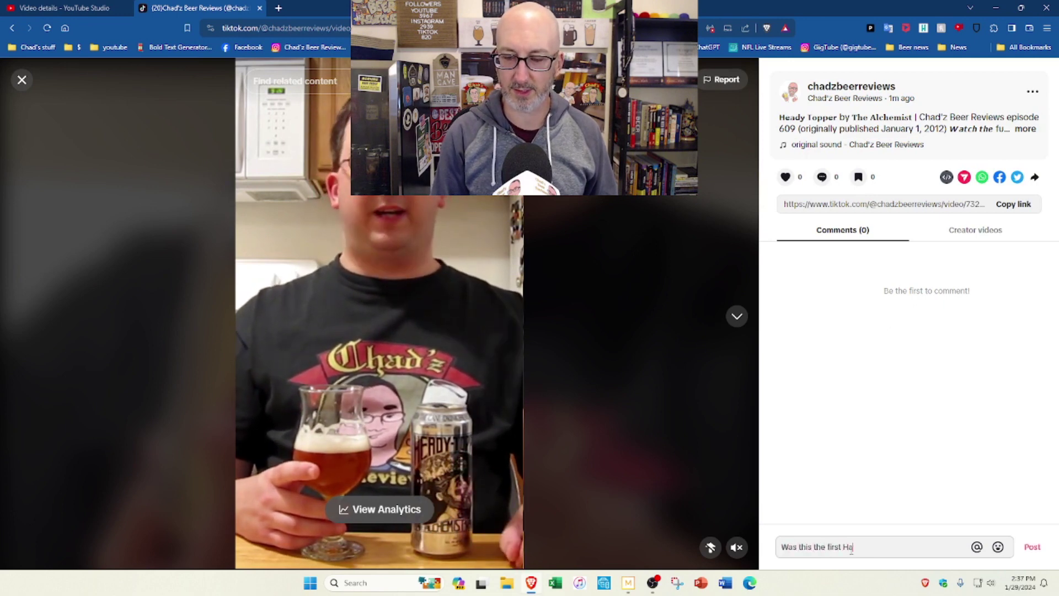
type("zy IPA?")
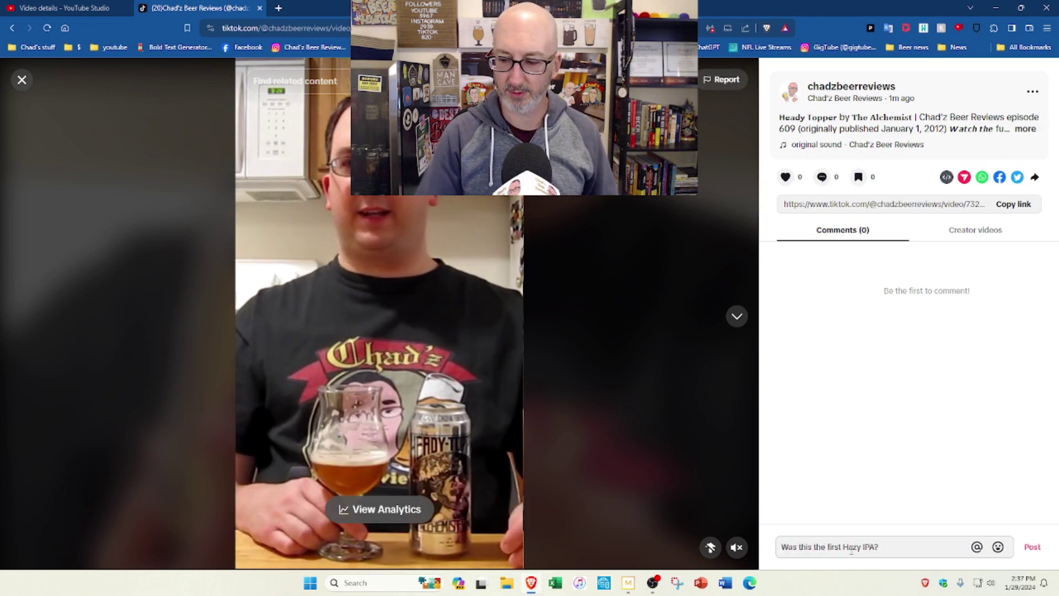
left_click(1036, 548)
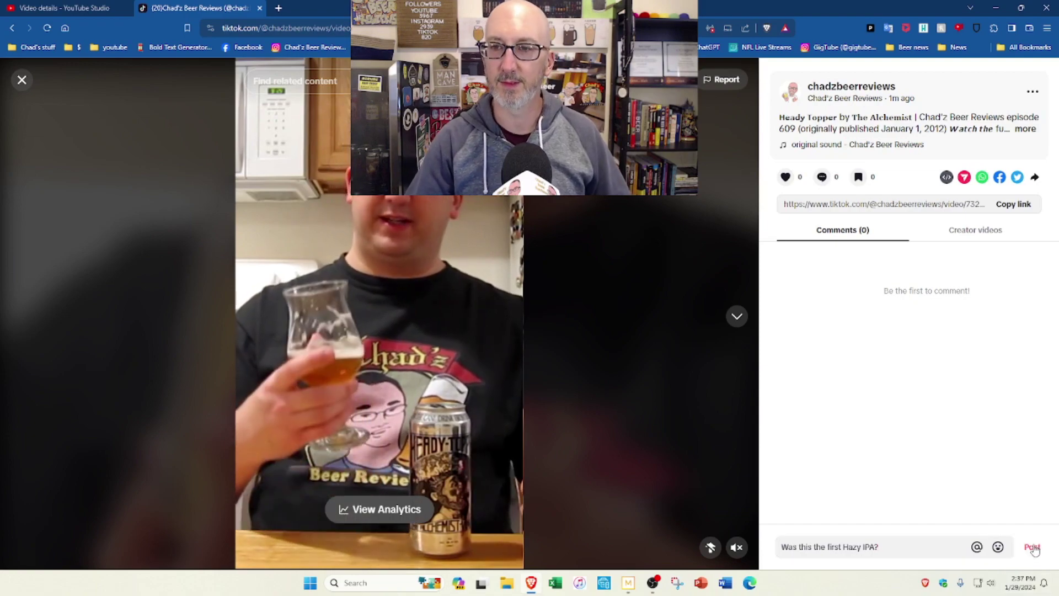